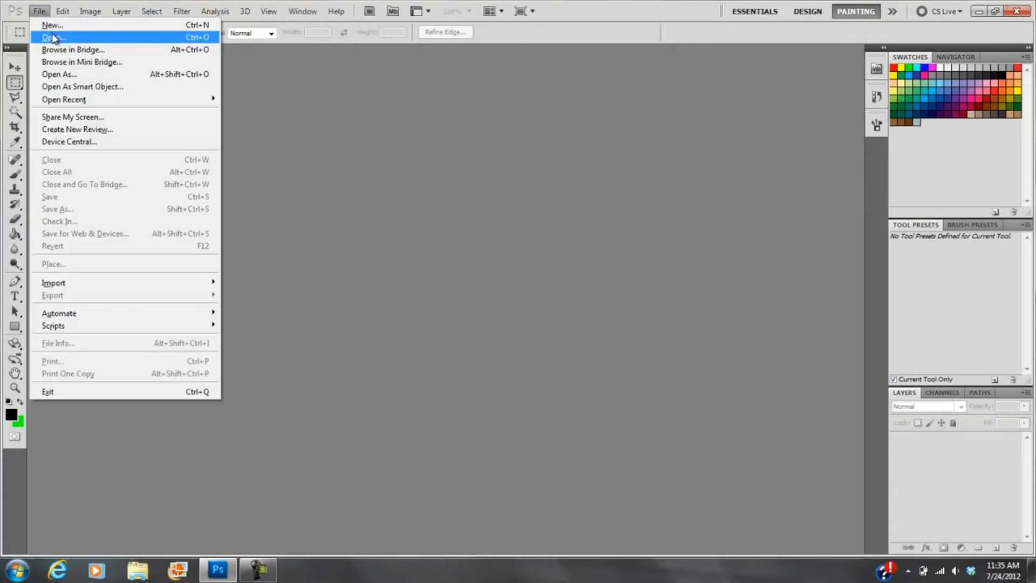
# - Start a new document and name it "photoshop basics"
pyautogui.click(40, 11)
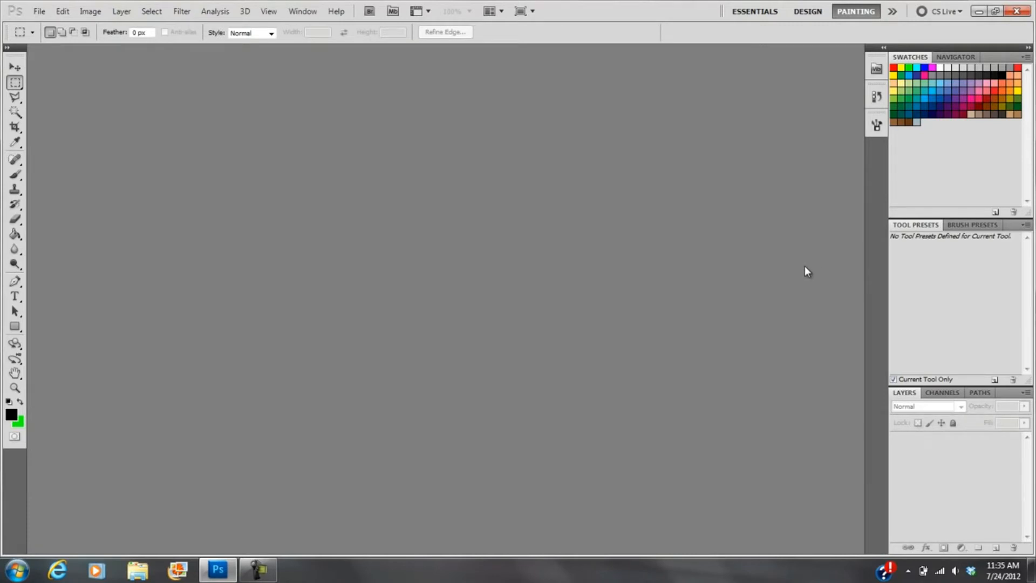
pyautogui.click(39, 12)
pyautogui.click(49, 21)
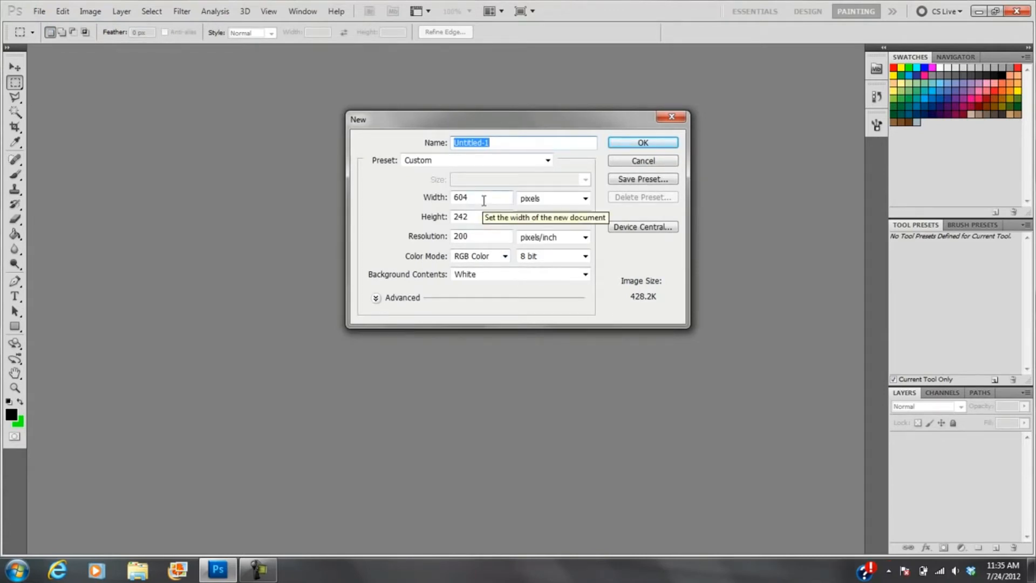
pyautogui.write('photoshop basics')
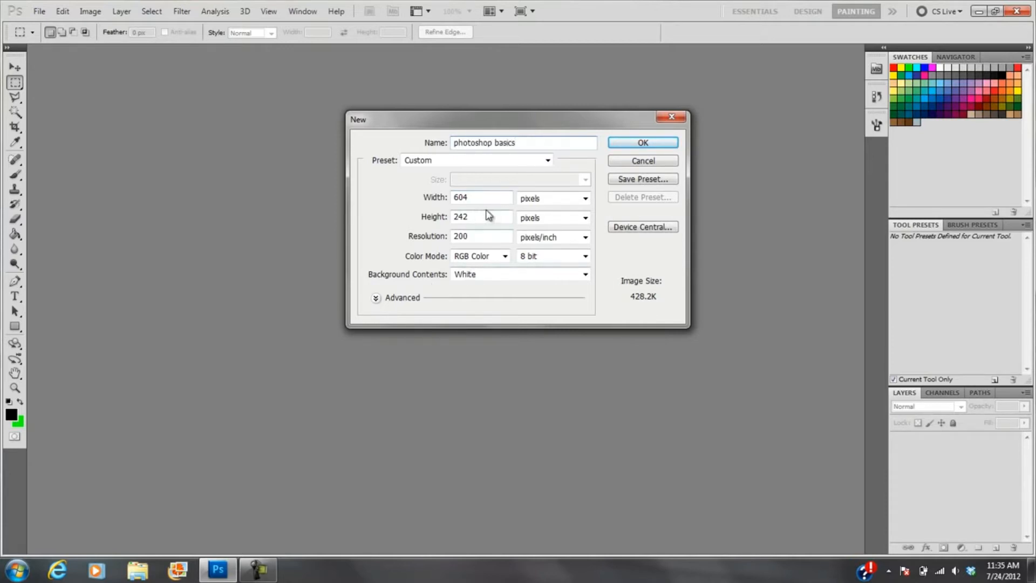
# - Try a resolution of 72 and 300 pixels/inch for the new document
pyautogui.moveTo(482, 236); pyautogui.dragTo(426, 241)
pyautogui.write('72')
pyautogui.moveTo(472, 238); pyautogui.dragTo(430, 241)
pyautogui.write('300')
pyautogui.moveTo(470, 237); pyautogui.dragTo(452, 240)
# - Switch the new document's size units to inches and set it to 8.5 wide by 11 high
pyautogui.click(546, 199)
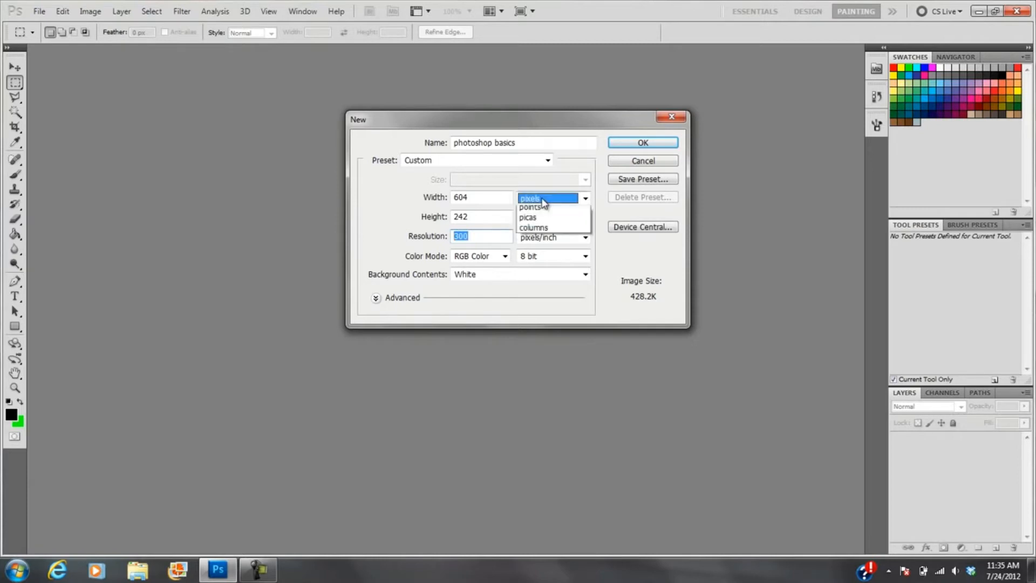
pyautogui.click(537, 218)
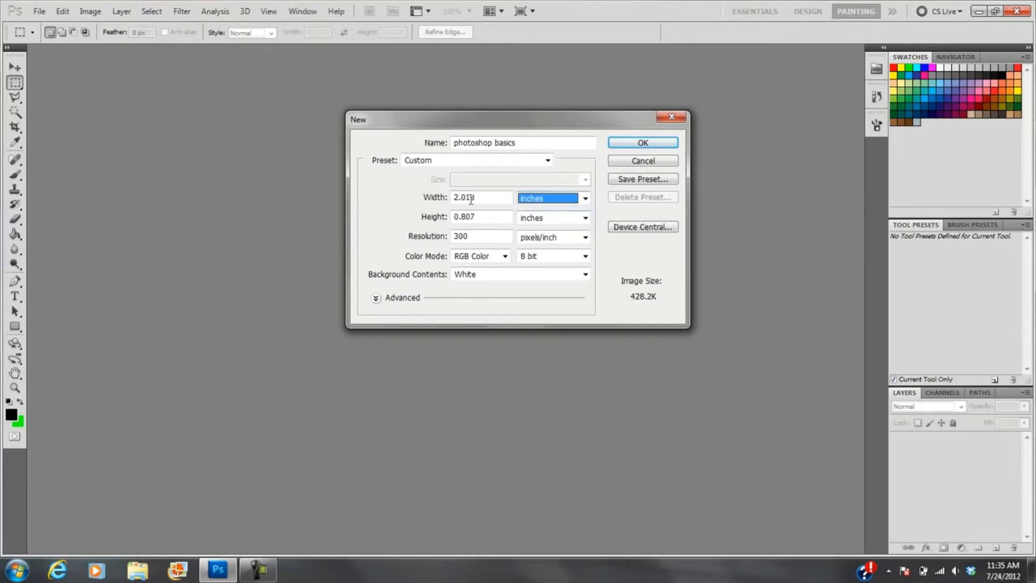
pyautogui.moveTo(503, 197); pyautogui.dragTo(449, 198)
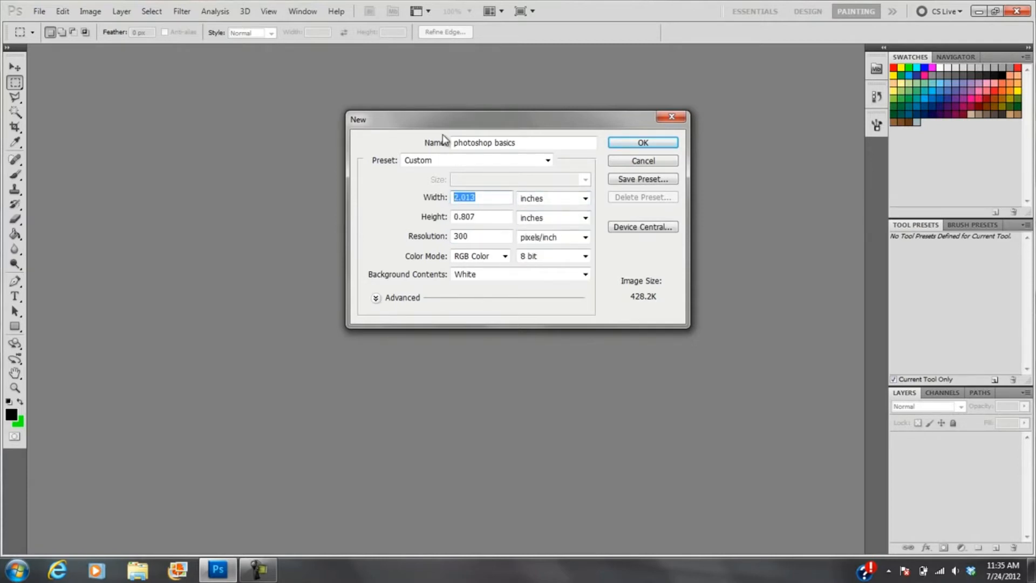
pyautogui.write('8.5')
pyautogui.moveTo(484, 217); pyautogui.dragTo(428, 223)
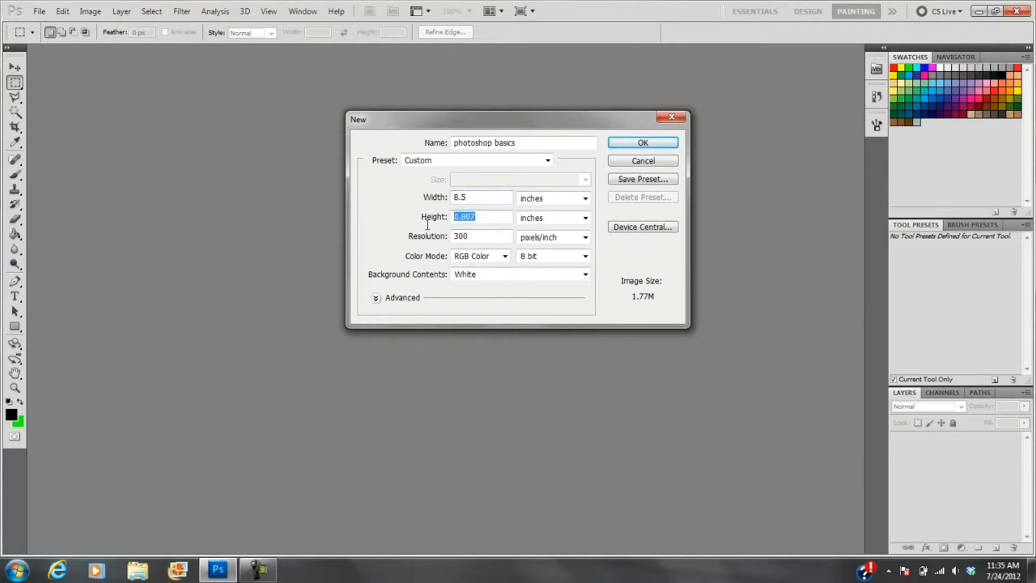
pyautogui.write('11')
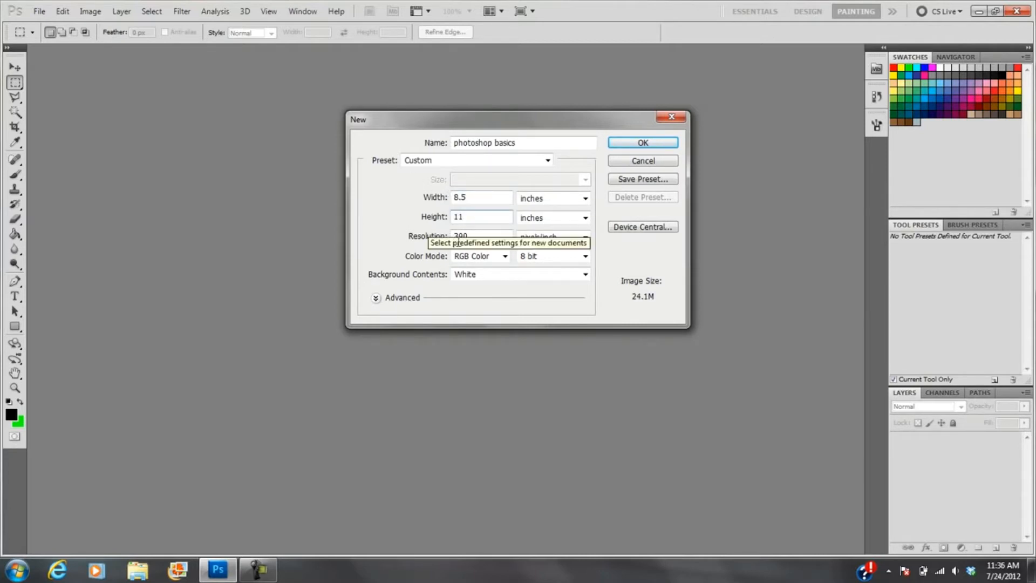
# - Set the new document's resolution to 72 pixels/inch and its size to 800 by 600 pixels
pyautogui.moveTo(477, 237); pyautogui.dragTo(429, 246)
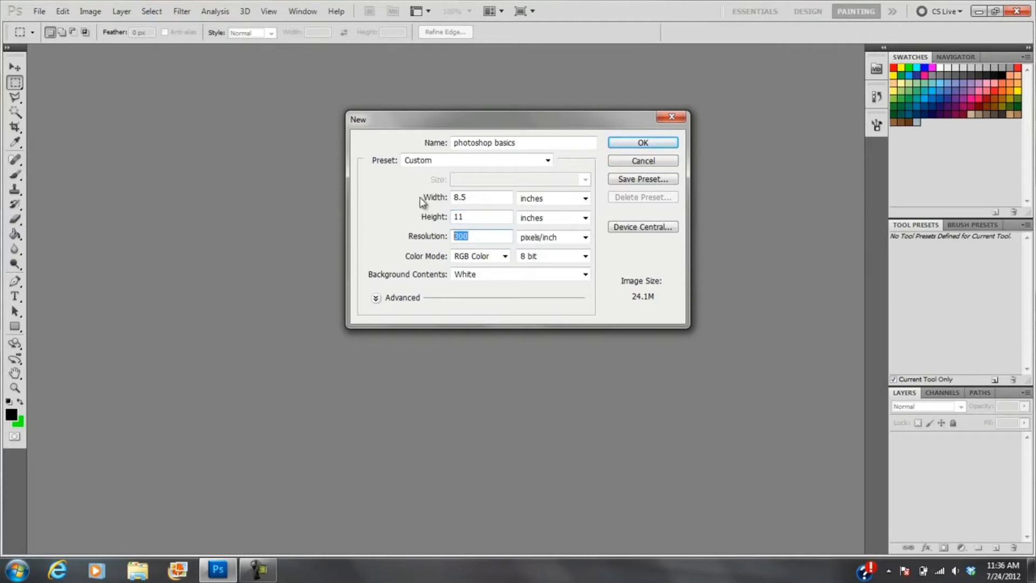
pyautogui.write('72')
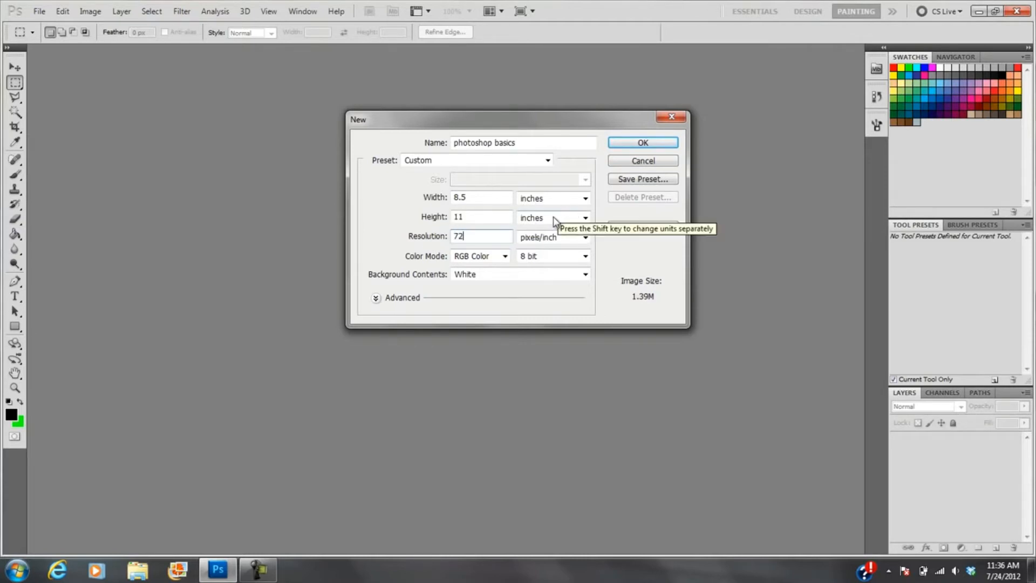
pyautogui.click(552, 218)
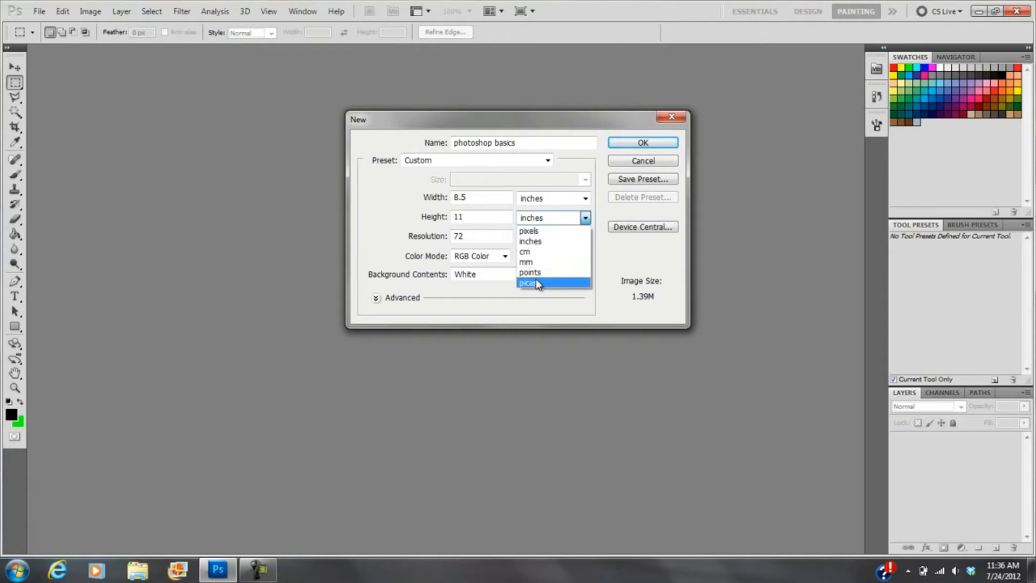
pyautogui.click(537, 231)
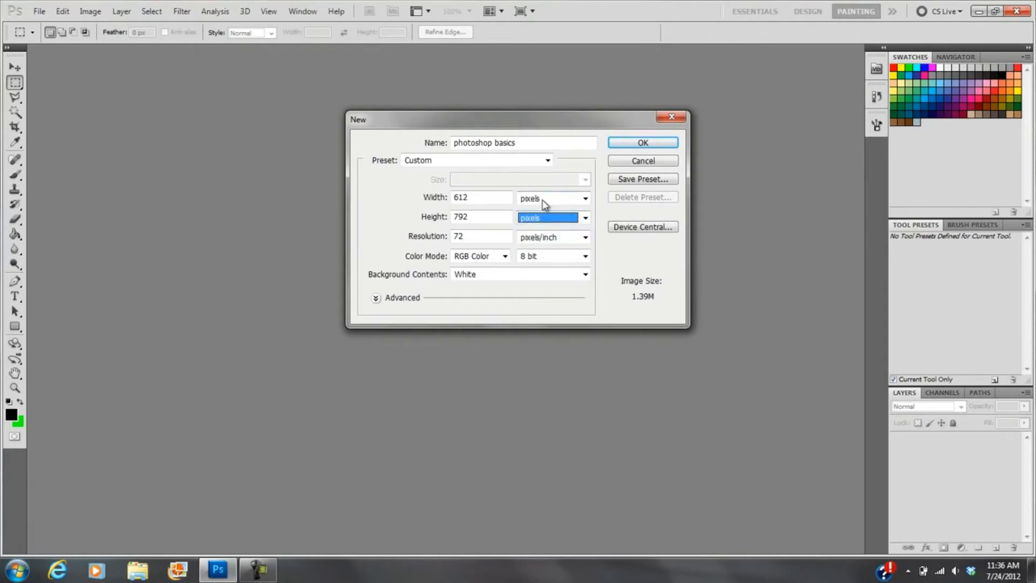
pyautogui.doubleClick(476, 199)
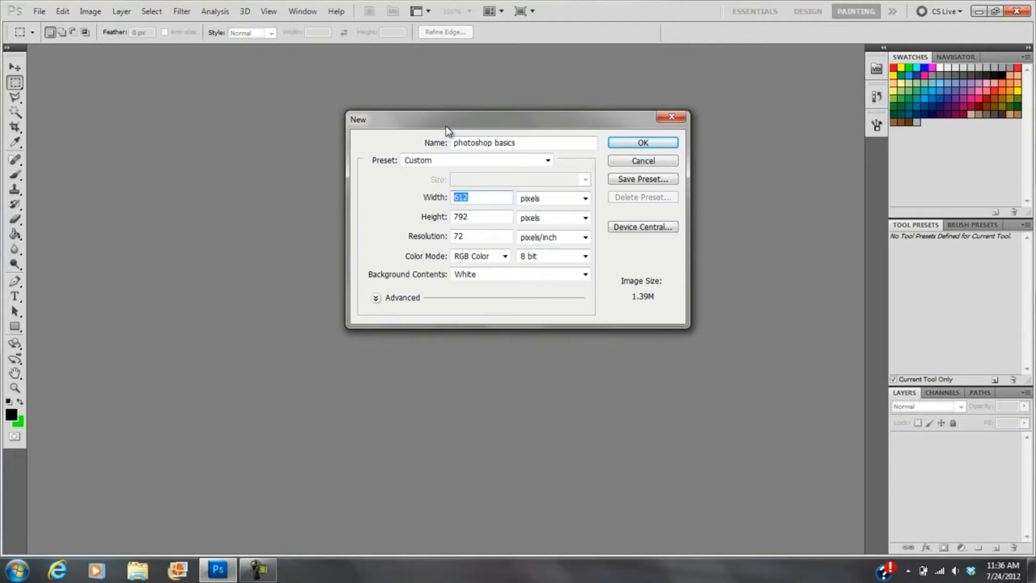
pyautogui.write('800')
pyautogui.doubleClick(462, 215)
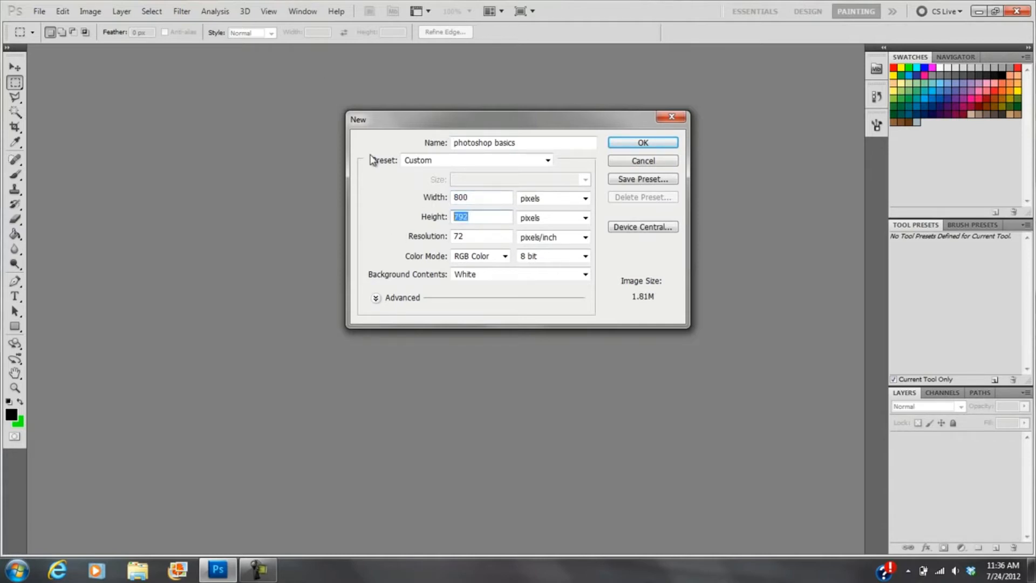
pyautogui.write('600')
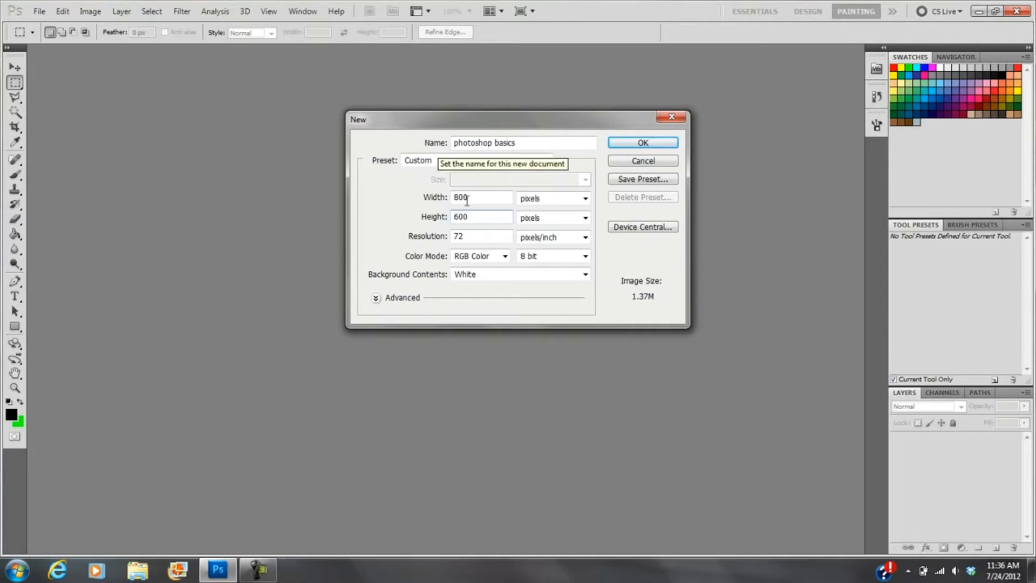
# - Set the new document's resolution to 300 pixels/inch and its size units to inches
pyautogui.doubleClick(475, 237)
pyautogui.write('300')
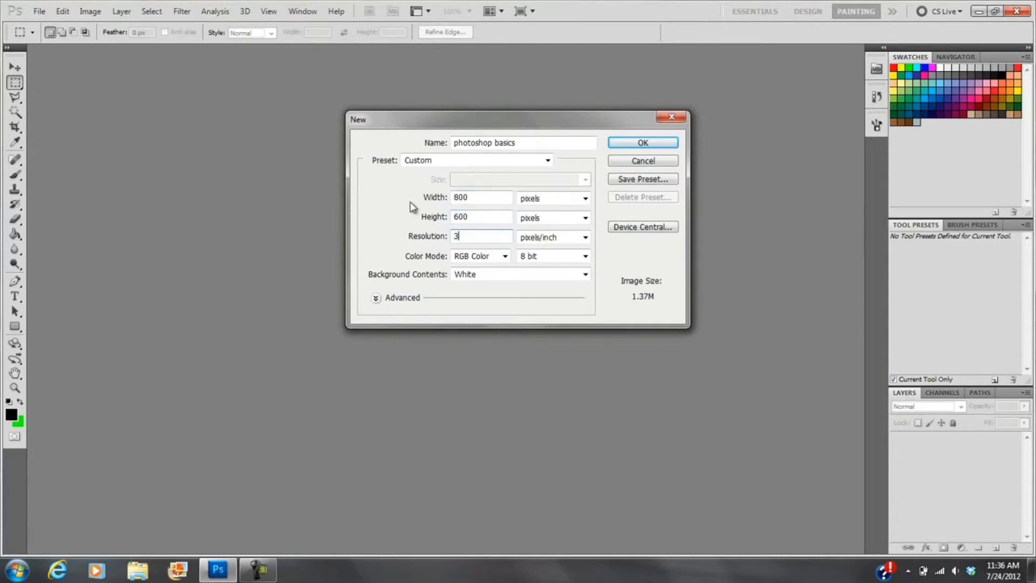
pyautogui.doubleClick(479, 214)
pyautogui.click(552, 218)
pyautogui.click(531, 241)
# - Set the width to 8 inches and the height to 6 inches, and create the document
pyautogui.doubleClick(477, 197)
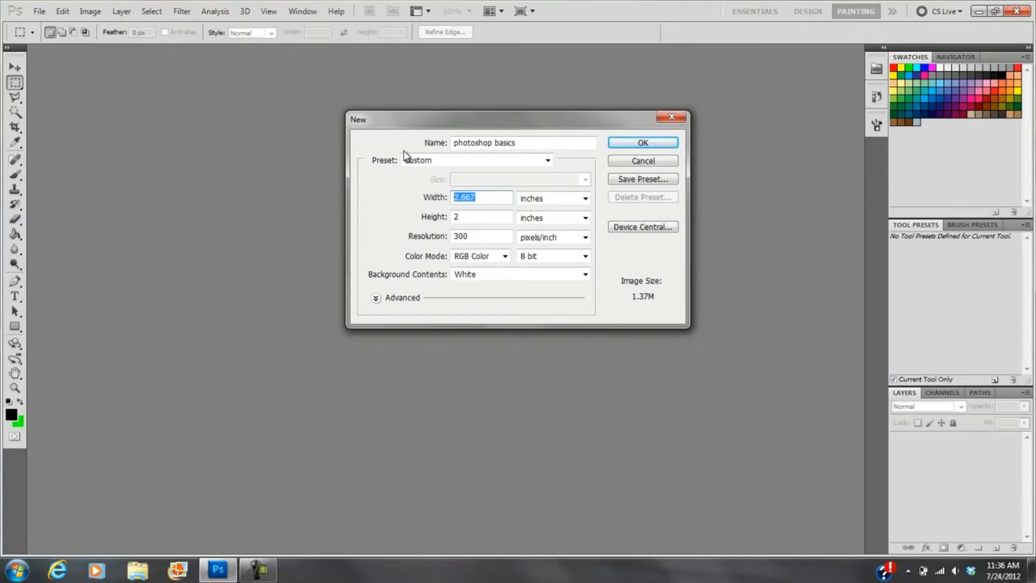
pyautogui.write('8')
pyautogui.press('Tab')
pyautogui.write('6')
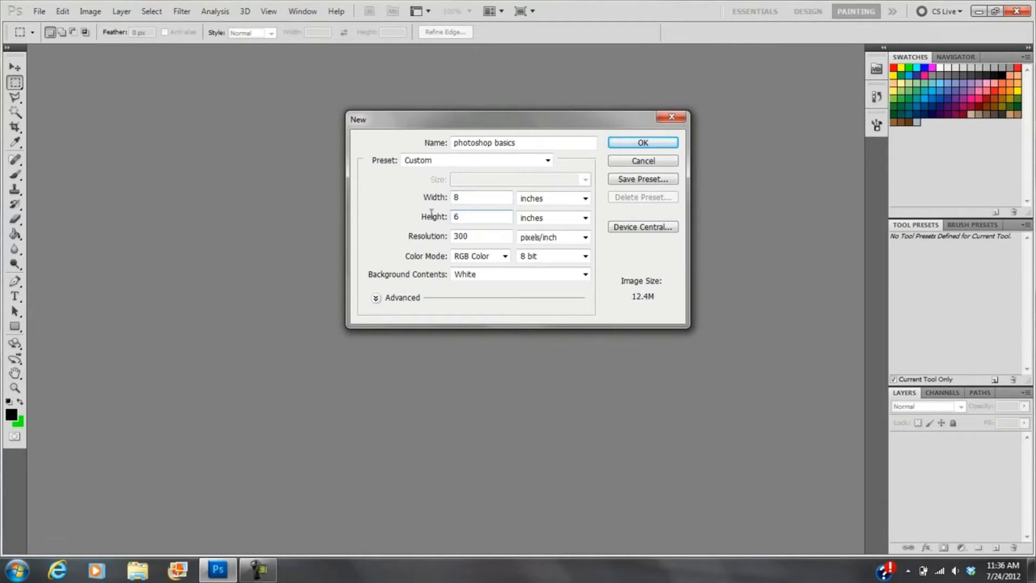
pyautogui.click(647, 145)
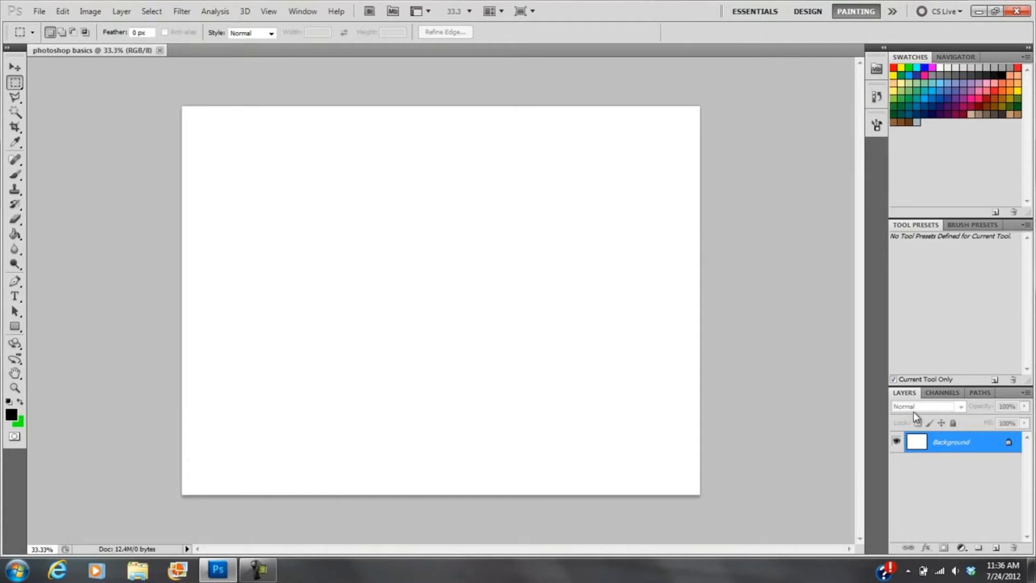
# - Collapse the Tool Presets and Swatches panel groups to give the layer list more room
pyautogui.doubleClick(922, 226)
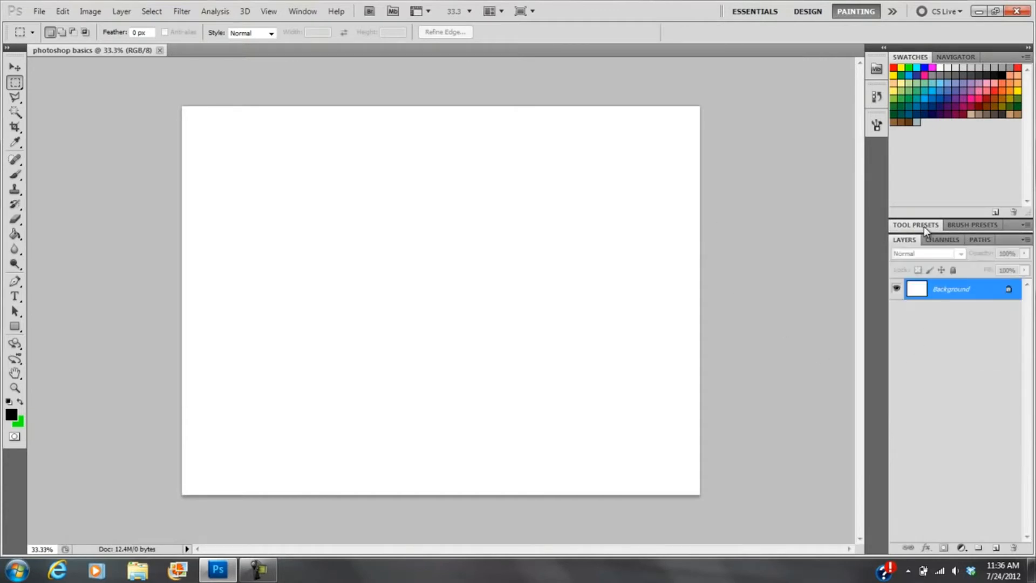
pyautogui.doubleClick(914, 57)
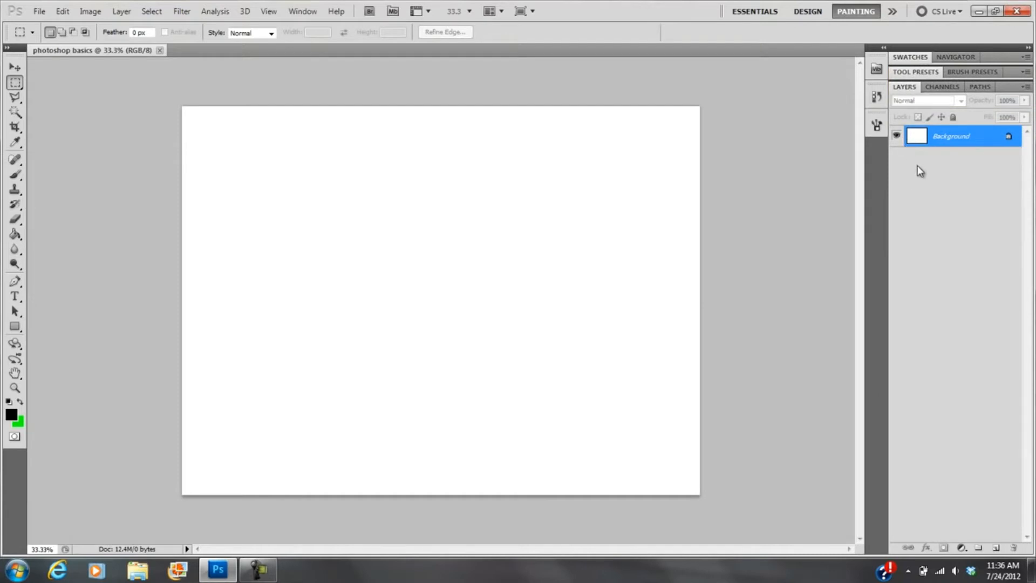
# - Toggle the visibility of the Layers panel off and back on several times
pyautogui.click(301, 12)
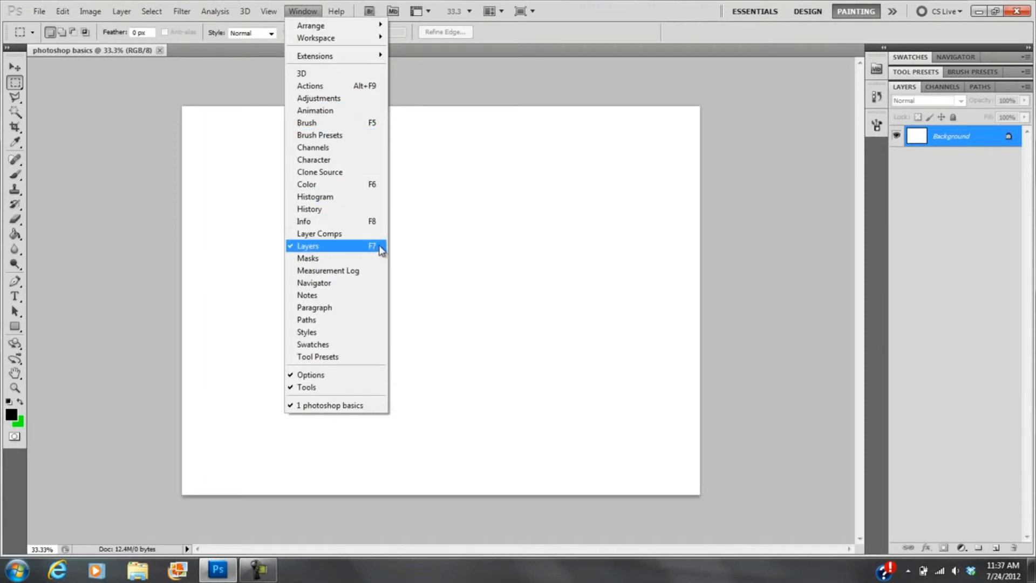
pyautogui.click(904, 198)
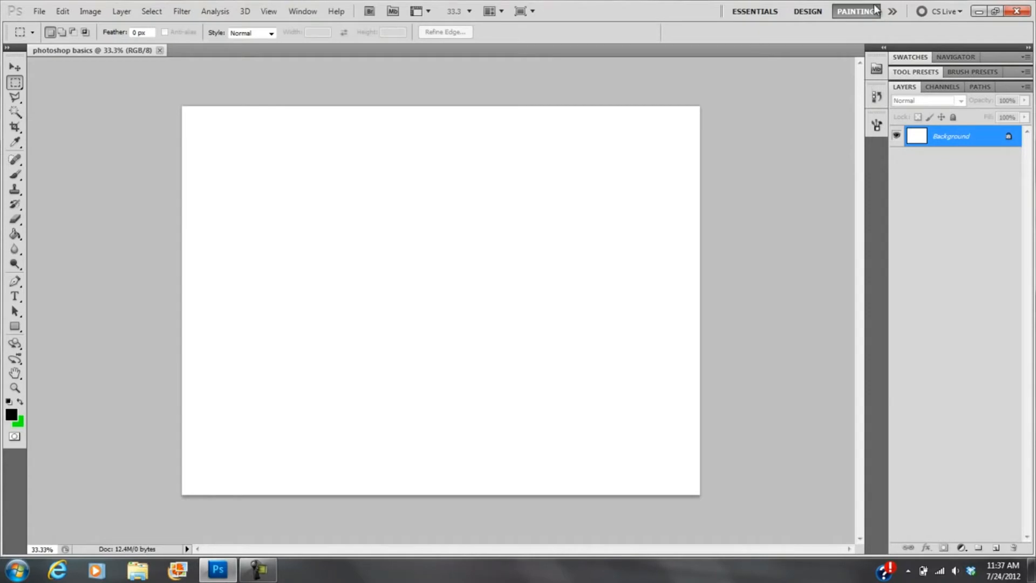
pyautogui.press('F7')
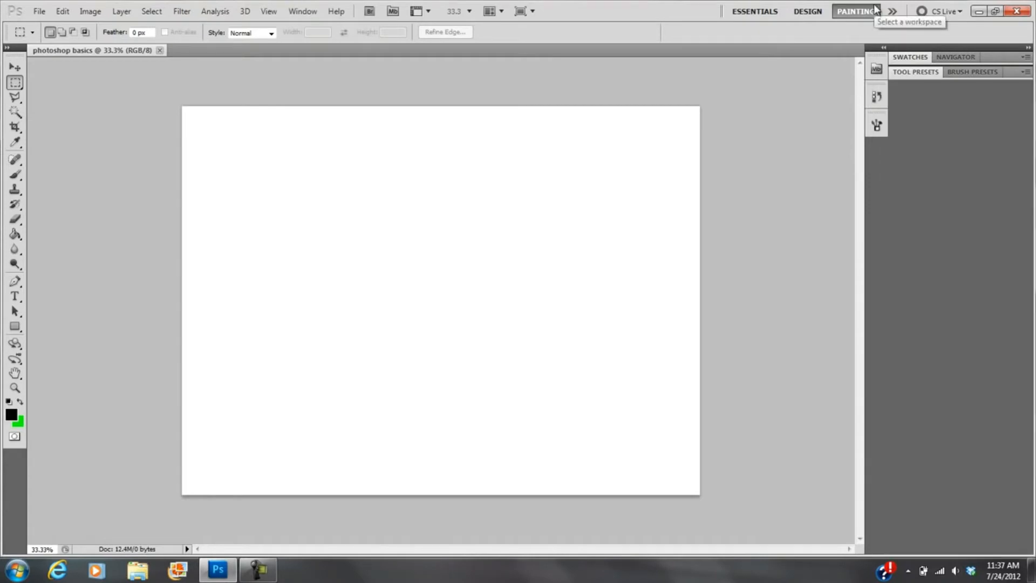
pyautogui.press('F7')
pyautogui.press('F7')
pyautogui.press('F7')
pyautogui.press('F7')
pyautogui.press('F7')
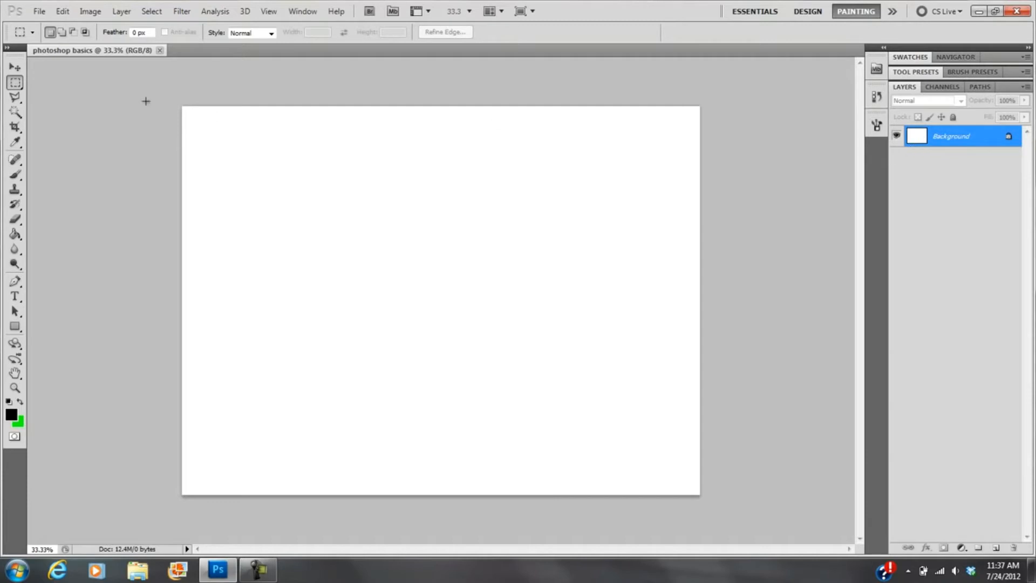
# - Add a solid color fill layer in dark gray #2b2b2b above the background
pyautogui.click(123, 11)
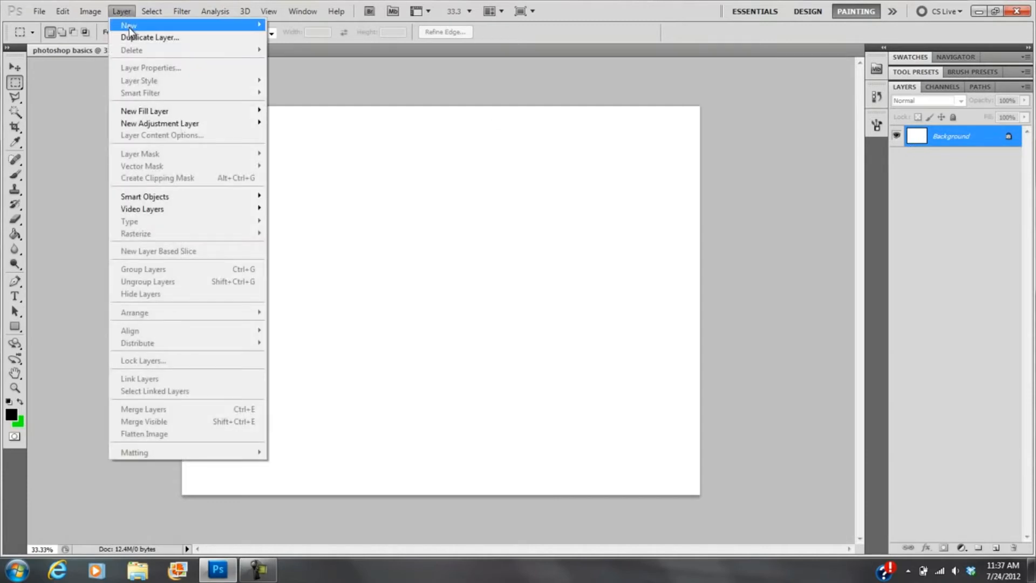
pyautogui.moveTo(150, 117)
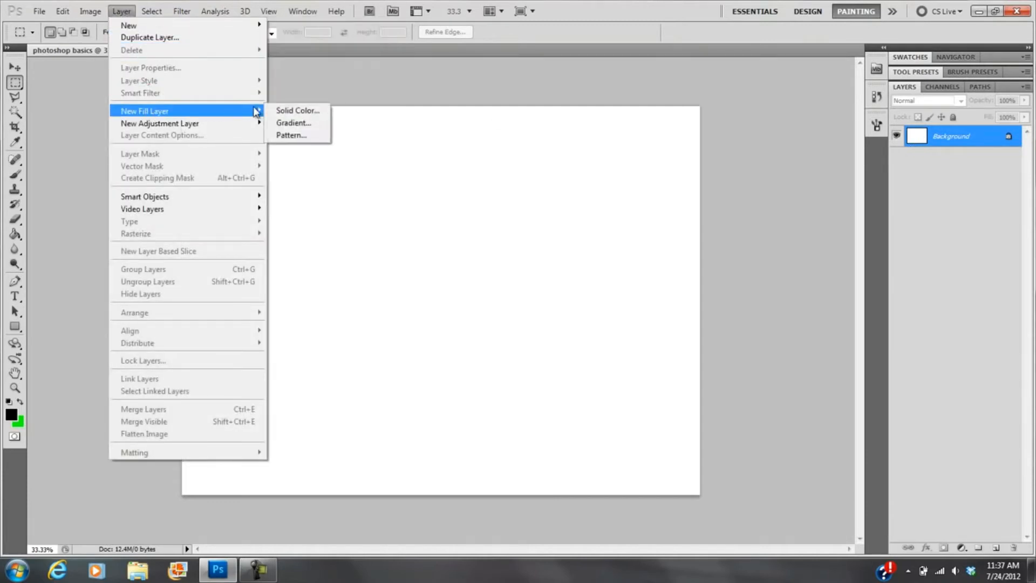
pyautogui.click(295, 111)
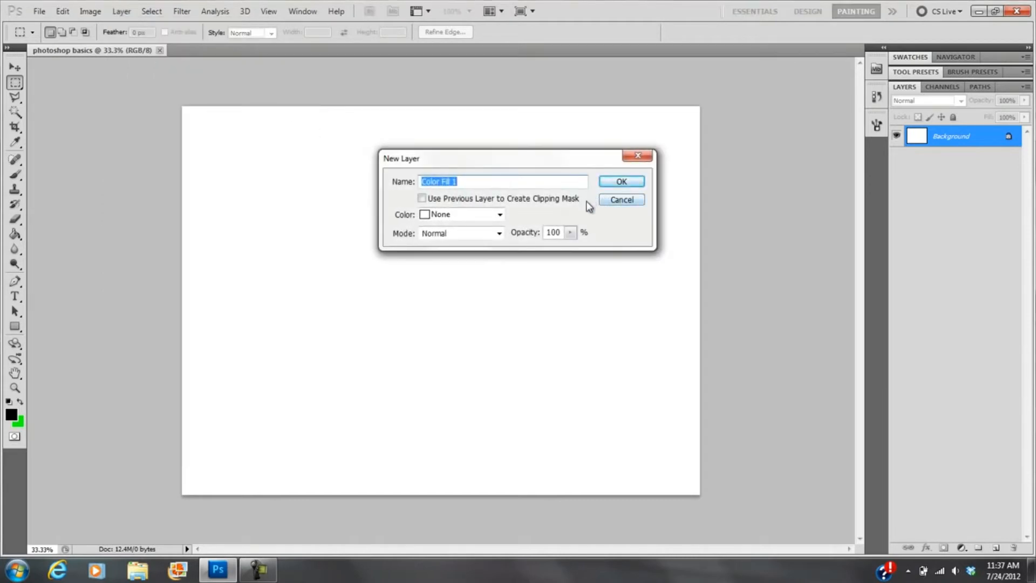
pyautogui.click(622, 184)
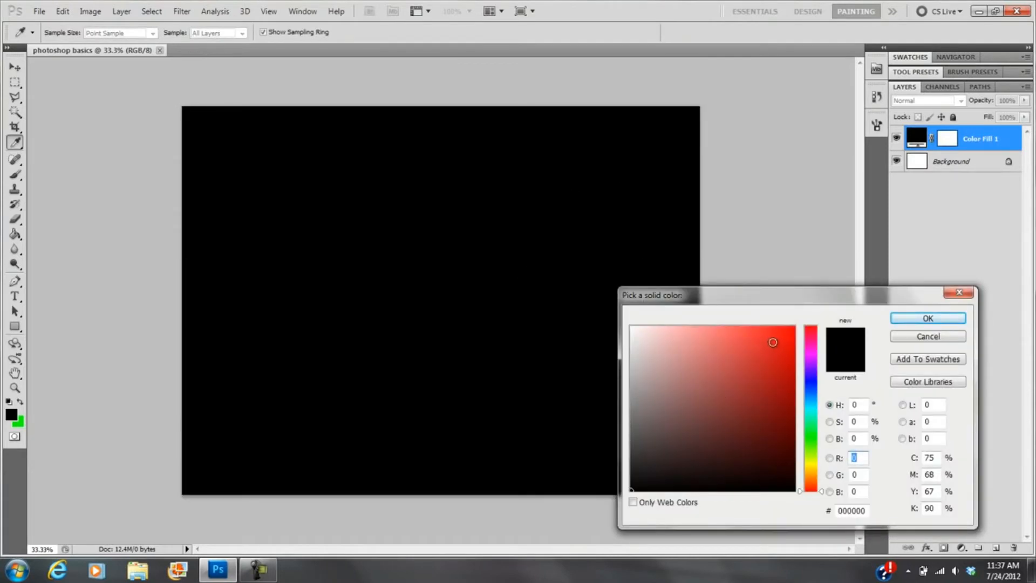
pyautogui.moveTo(637, 431); pyautogui.dragTo(629, 462)
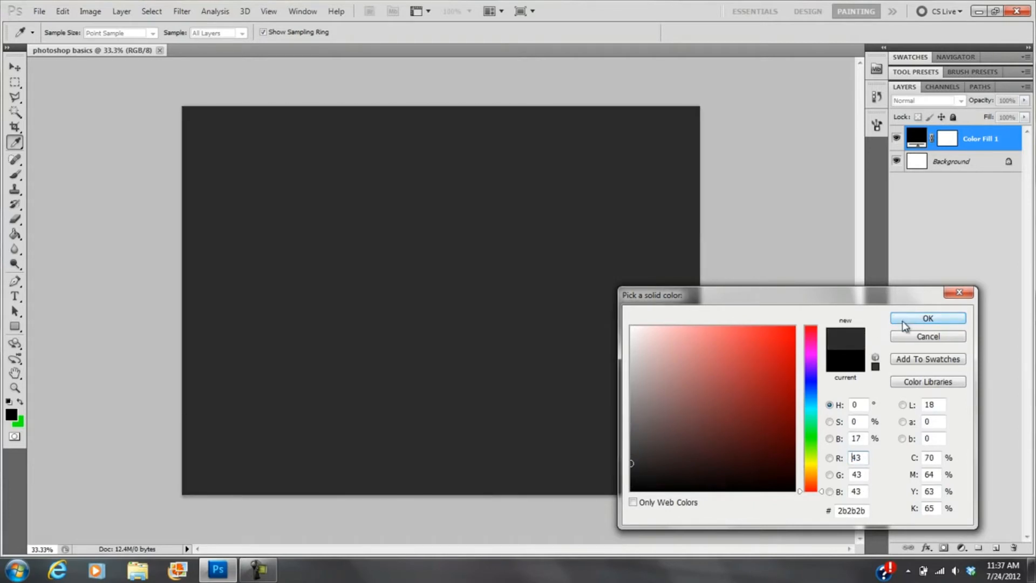
pyautogui.click(904, 320)
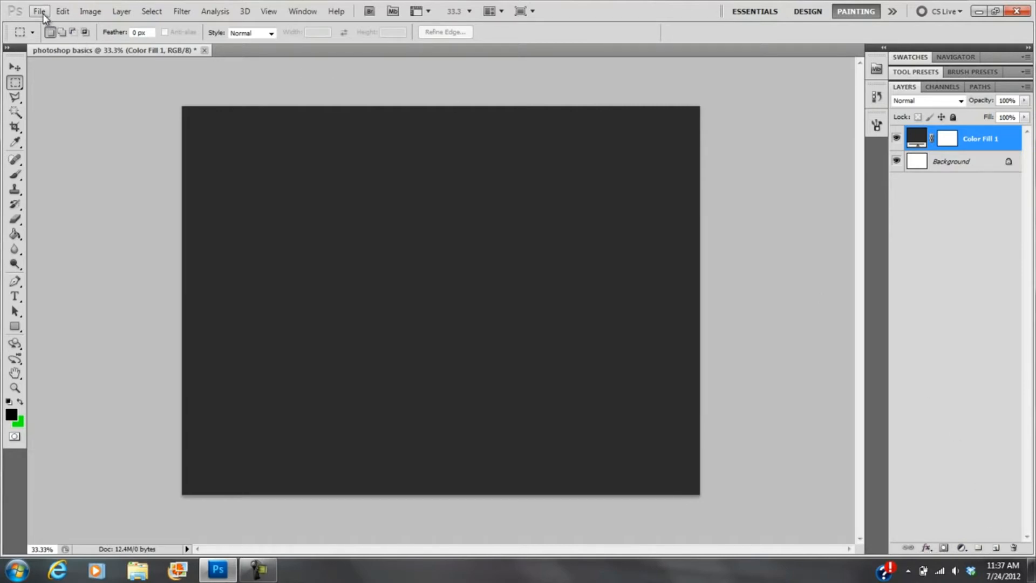
# - Add a new blank layer with the default name and settings above the color fill layer
pyautogui.click(120, 11)
pyautogui.moveTo(135, 26)
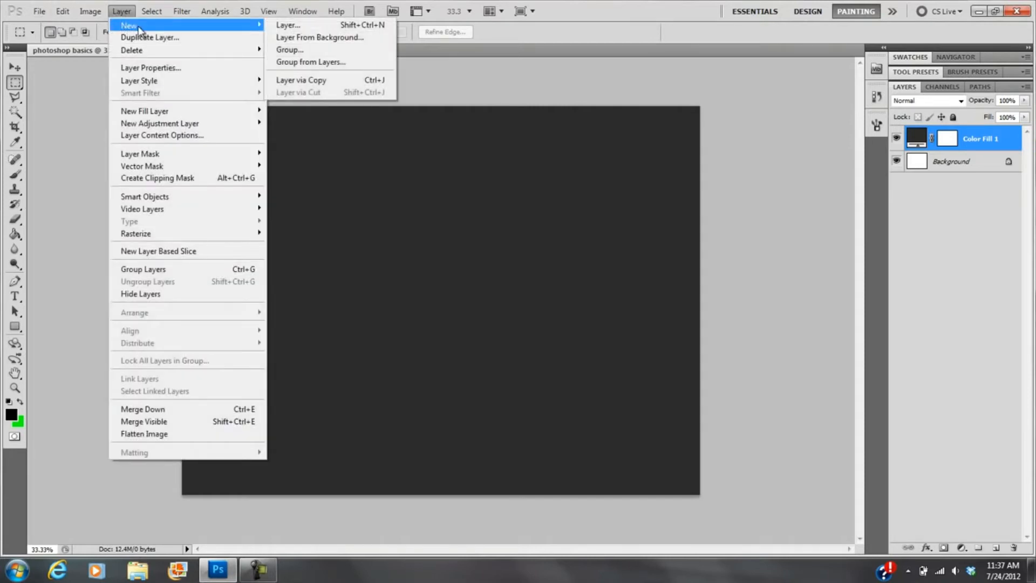
pyautogui.click(282, 30)
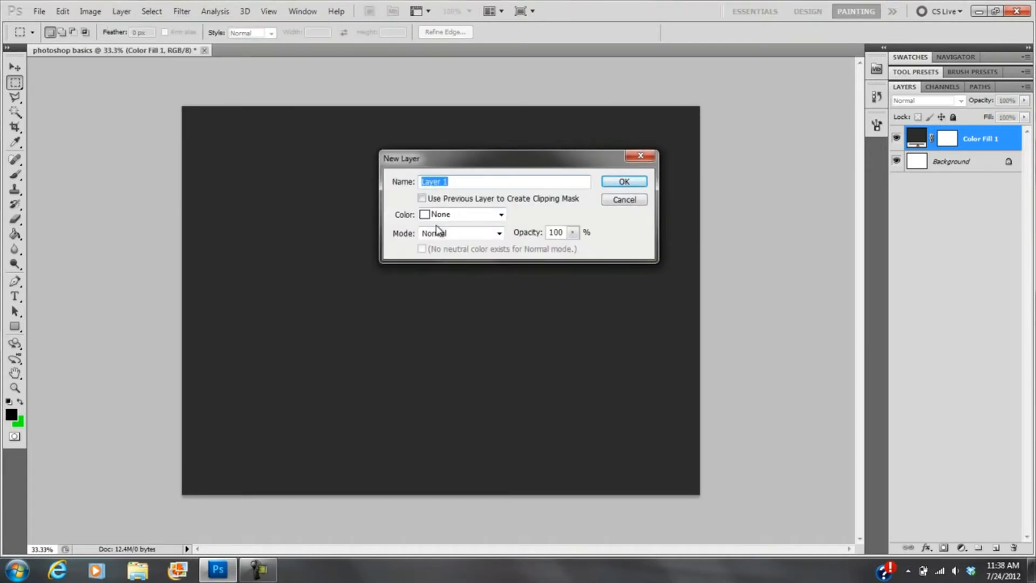
pyautogui.click(625, 183)
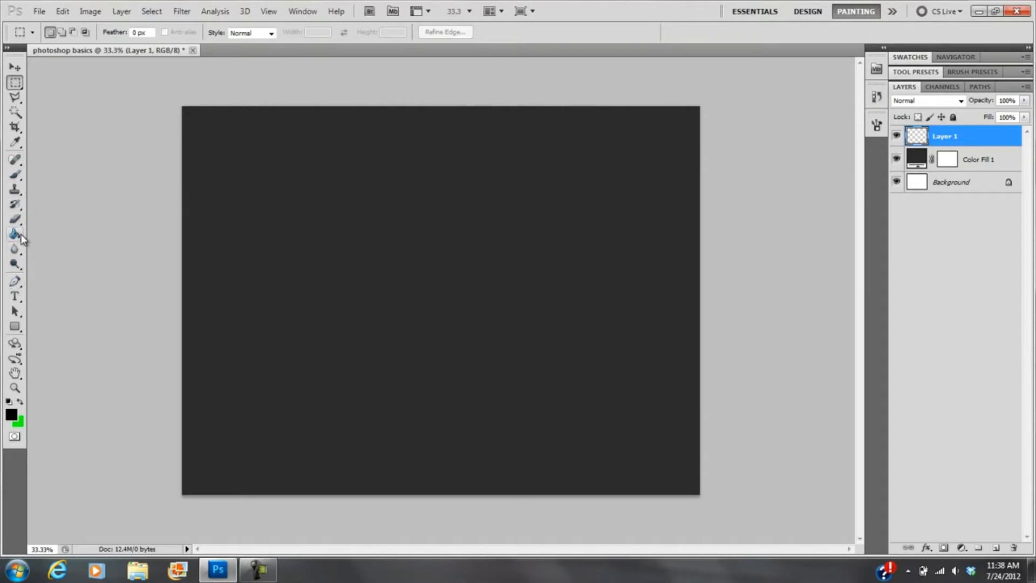
# - Switch to the Pencil tool and back to make the Brush tool active for painting
pyautogui.click(15, 175)
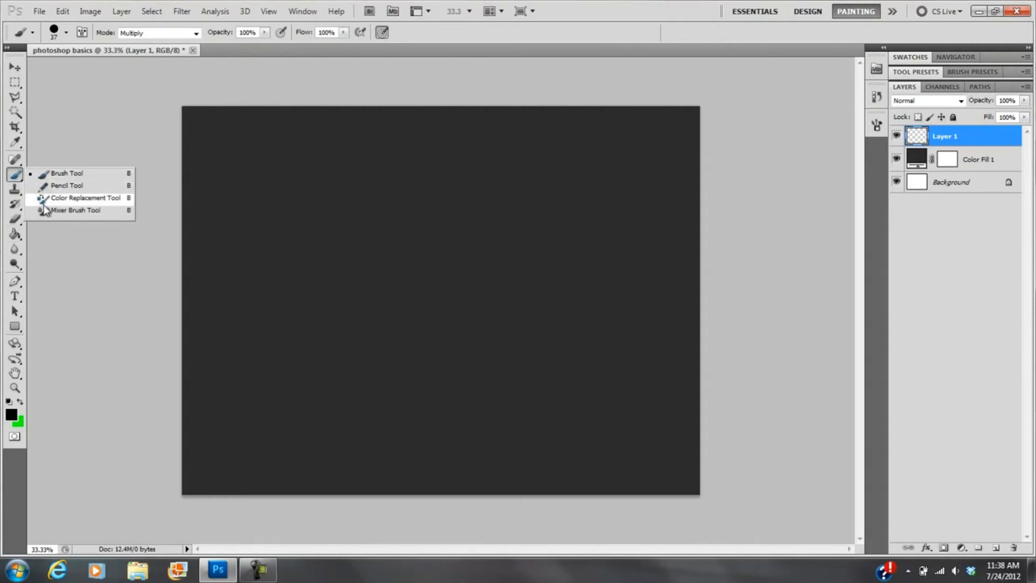
pyautogui.click(49, 186)
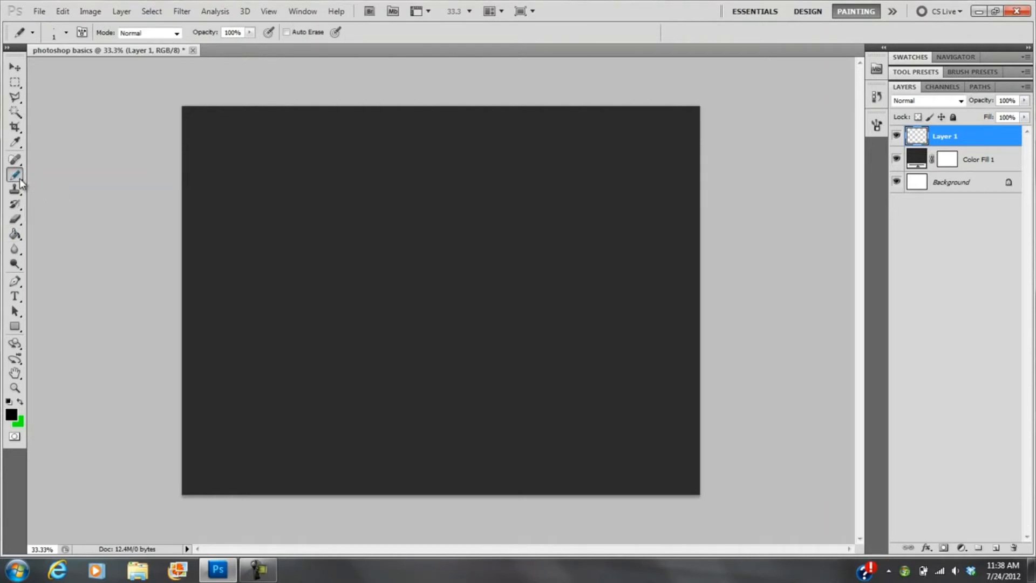
pyautogui.click(20, 182)
pyautogui.click(62, 173)
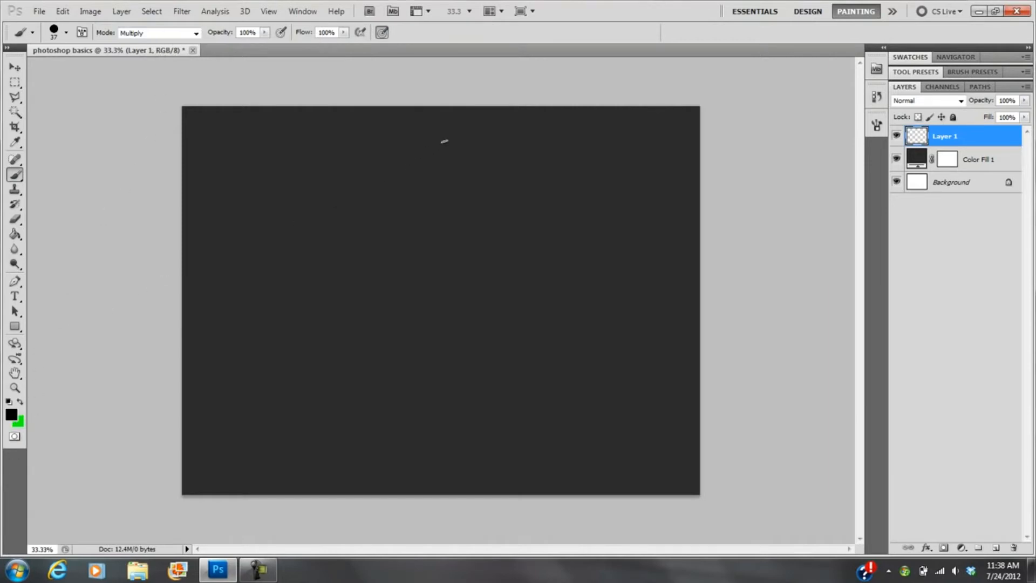
# - Set the foreground color to pure red #ff0000
pyautogui.click(12, 415)
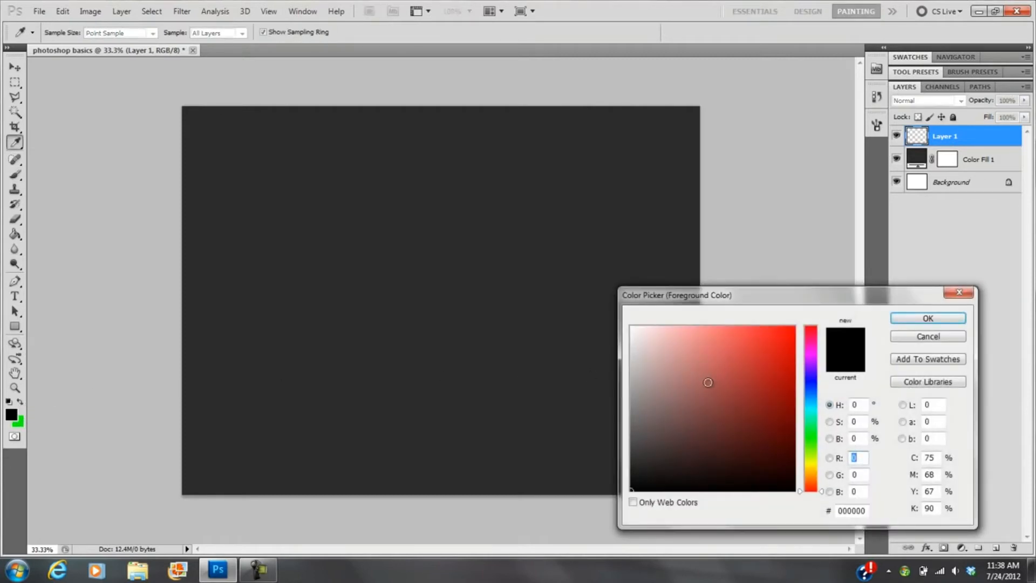
pyautogui.moveTo(708, 382); pyautogui.dragTo(796, 325)
pyautogui.click(925, 318)
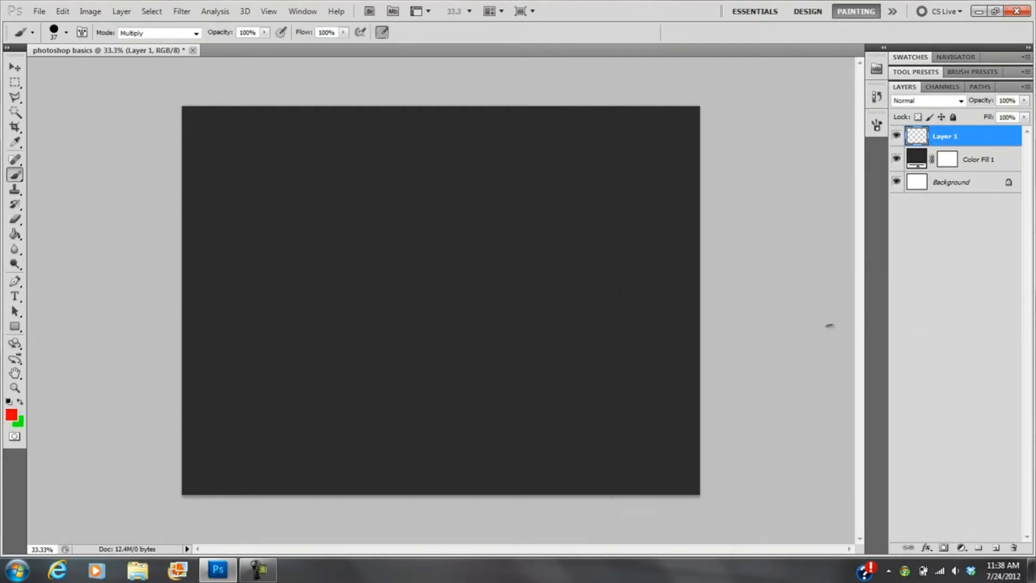
# - Try blue #0018ff as the foreground color and return it to red #ff0000
pyautogui.click(11, 416)
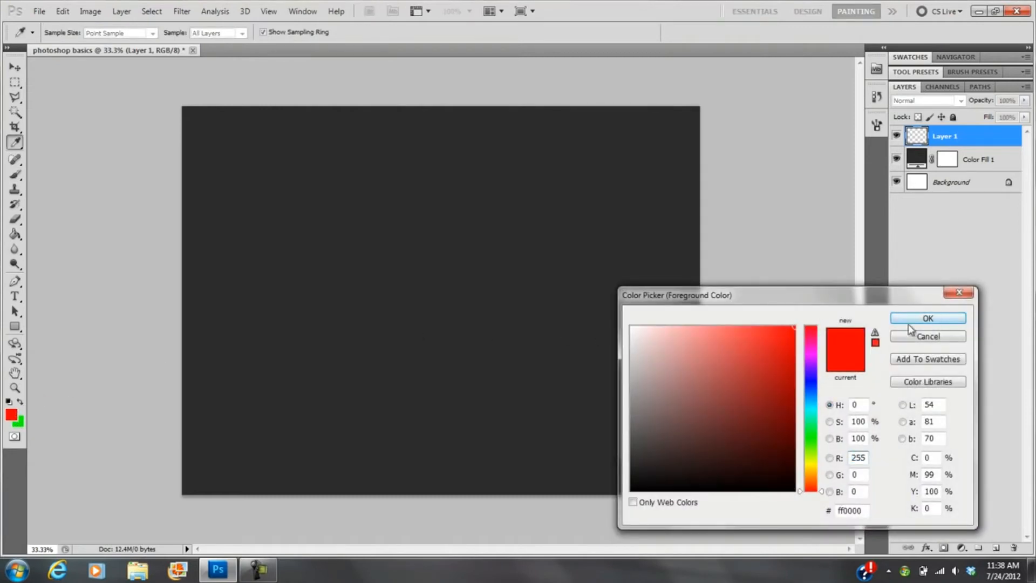
pyautogui.click(814, 372)
pyautogui.moveTo(819, 376); pyautogui.dragTo(816, 384)
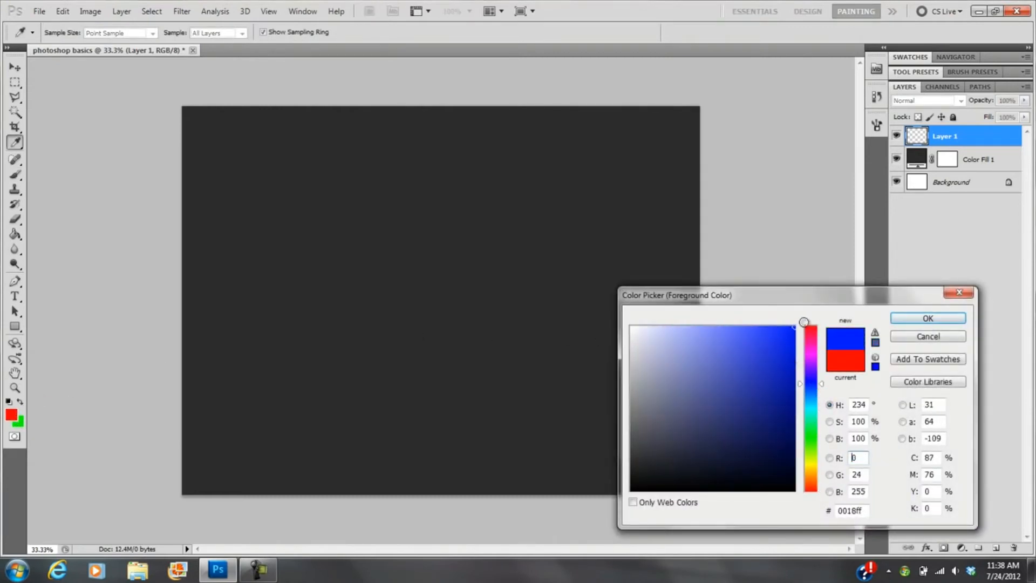
pyautogui.click(924, 318)
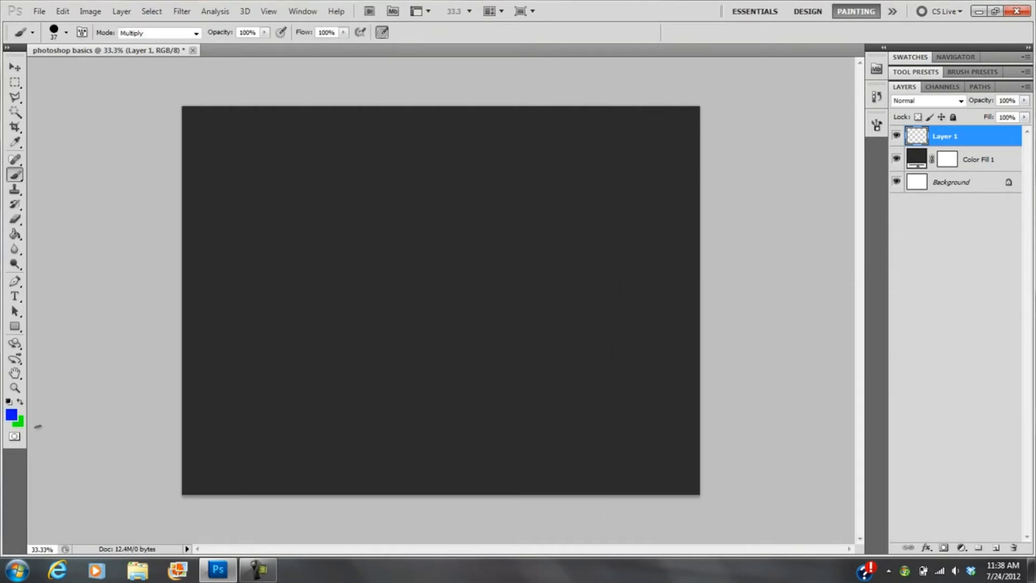
pyautogui.click(11, 414)
pyautogui.moveTo(810, 345); pyautogui.dragTo(810, 326)
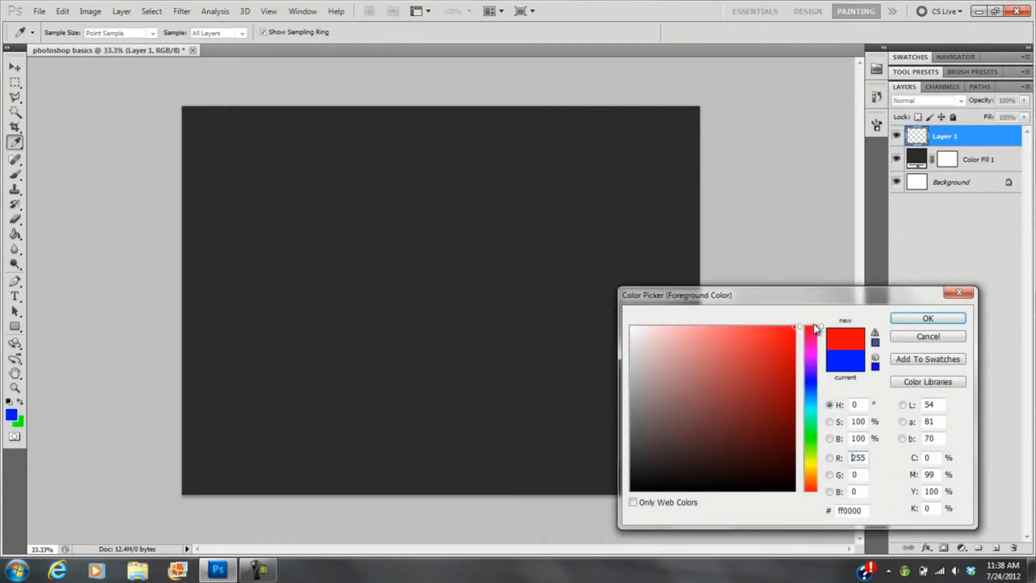
pyautogui.click(894, 318)
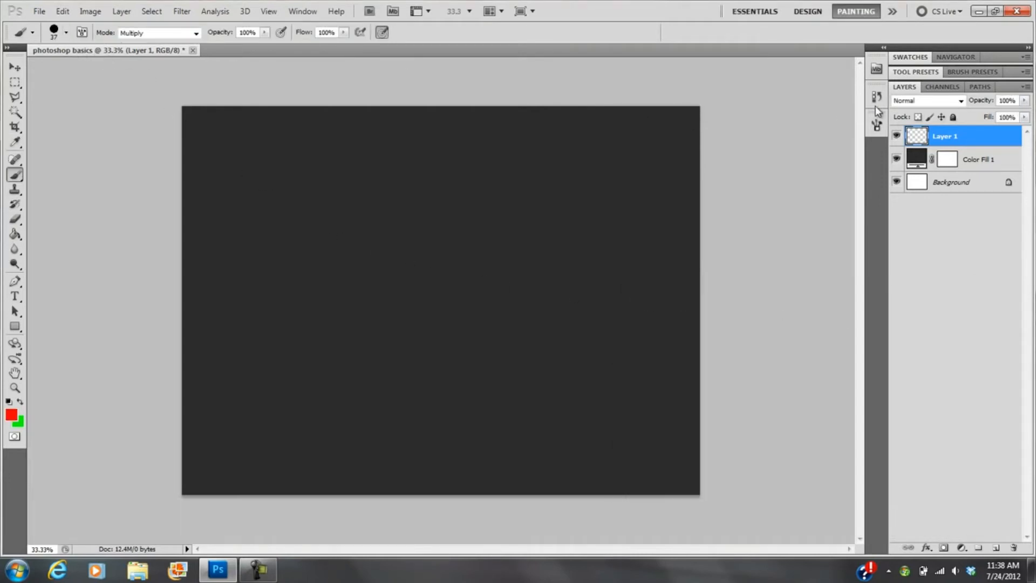
# - Show the Brush panel with the brush tip settings, hide it, and show it again
pyautogui.click(877, 125)
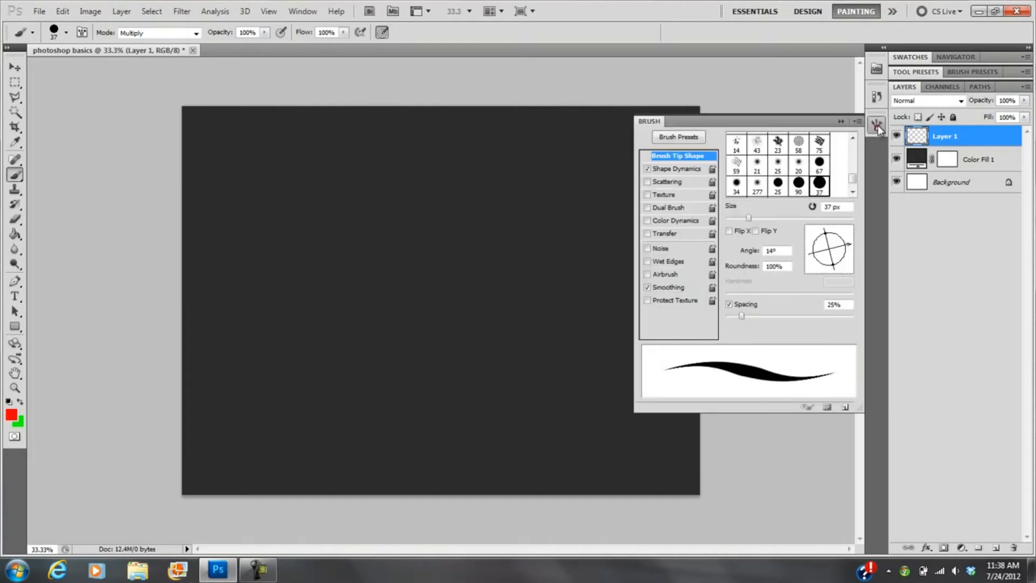
pyautogui.click(877, 126)
pyautogui.click(303, 11)
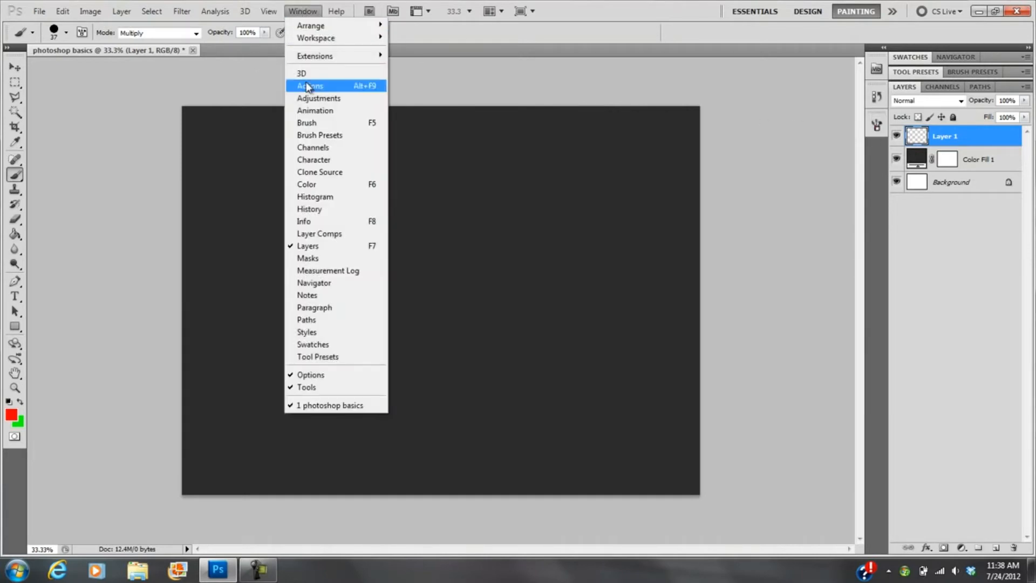
pyautogui.click(327, 125)
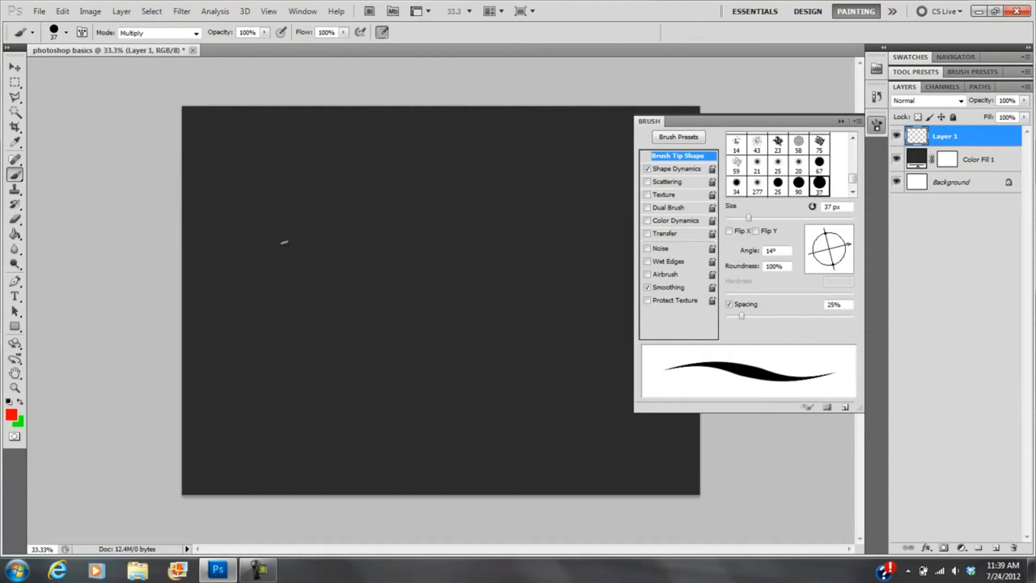
# - Paint a red zigzag on Layer 1 and a thin horizontal stroke across it, collapsing the brush settings in between
pyautogui.moveTo(281, 213)
pyautogui.mouseDown()
pyautogui.moveTo(301, 273)
pyautogui.moveTo(366, 292)
pyautogui.moveTo(427, 275)
pyautogui.moveTo(483, 282)
pyautogui.moveTo(532, 222)
pyautogui.mouseUp()
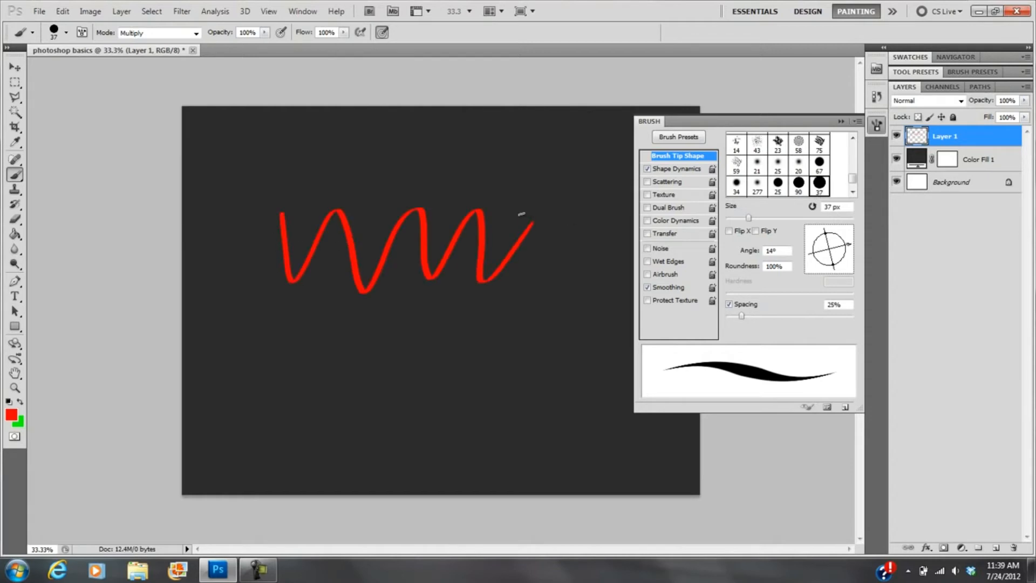
pyautogui.click(841, 121)
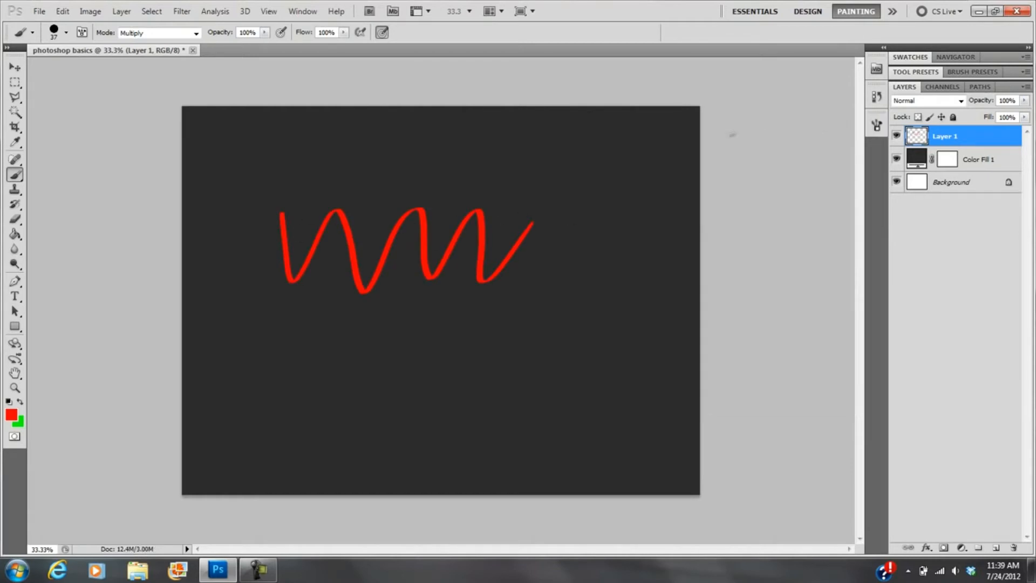
pyautogui.moveTo(232, 250); pyautogui.dragTo(575, 239)
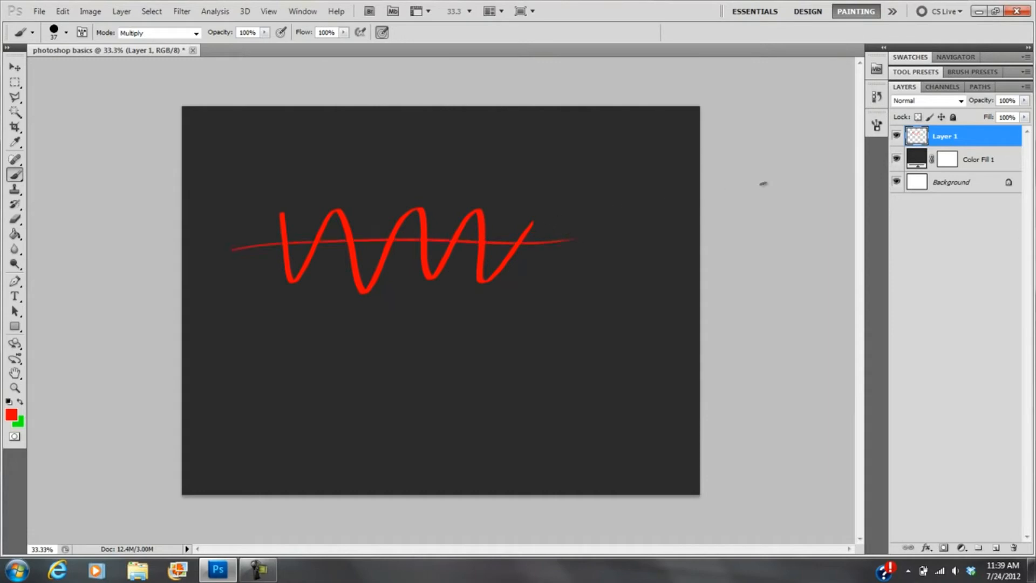
# - Try to paint on the Color Fill 1 layer, decline rasterizing its fill, and reselect Layer 1
pyautogui.click(919, 163)
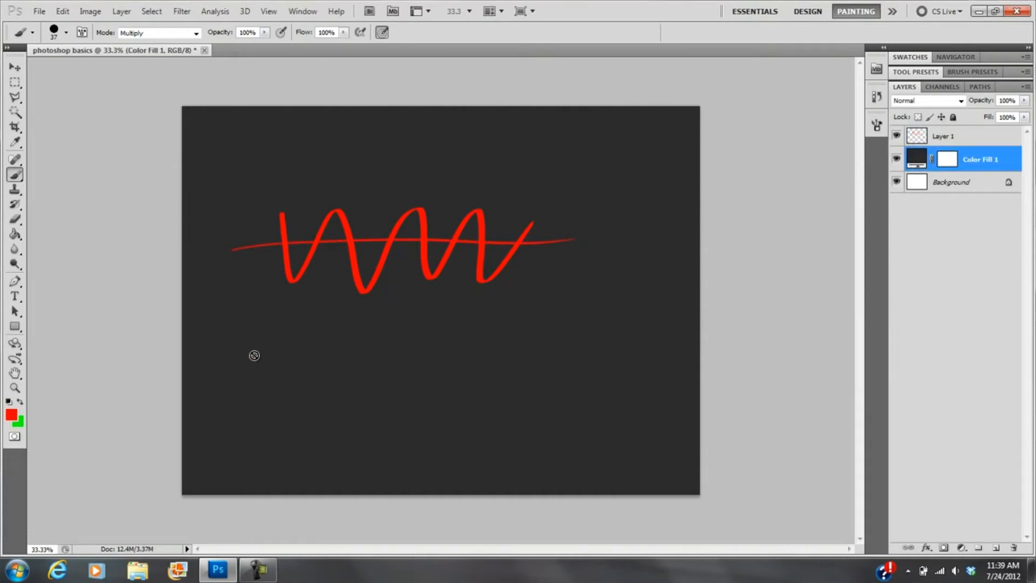
pyautogui.click(302, 363)
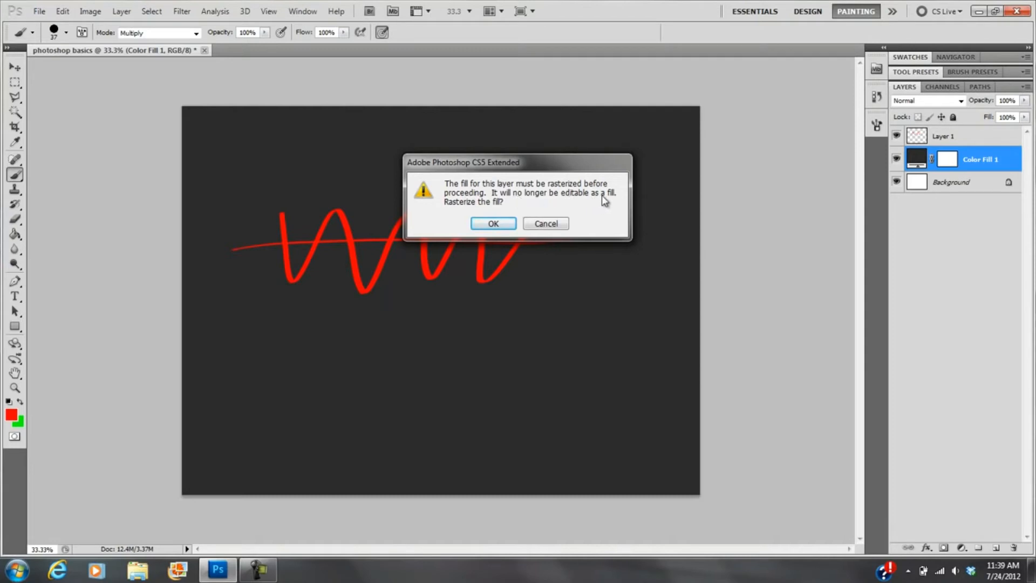
pyautogui.click(543, 224)
pyautogui.click(509, 218)
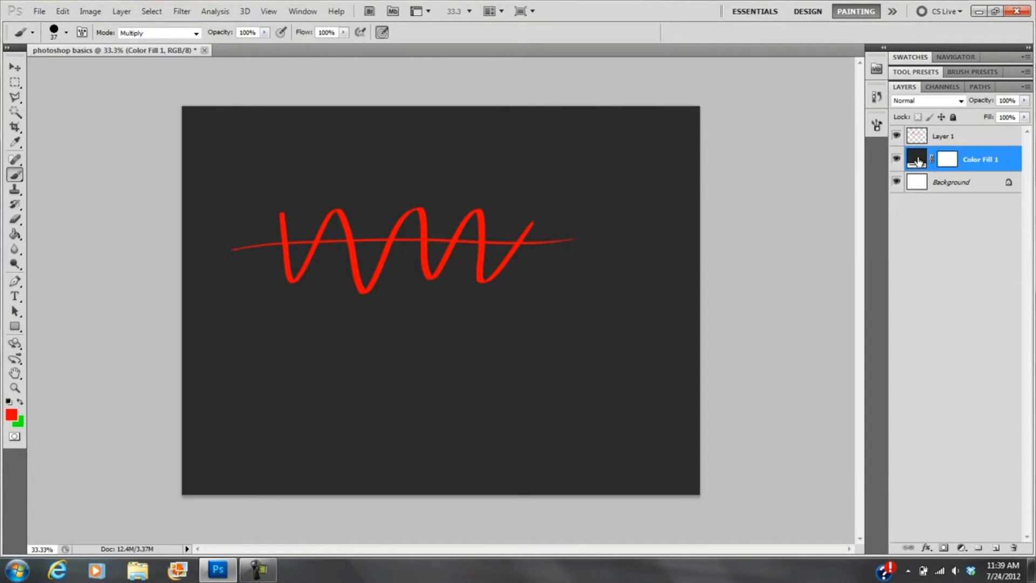
pyautogui.click(934, 137)
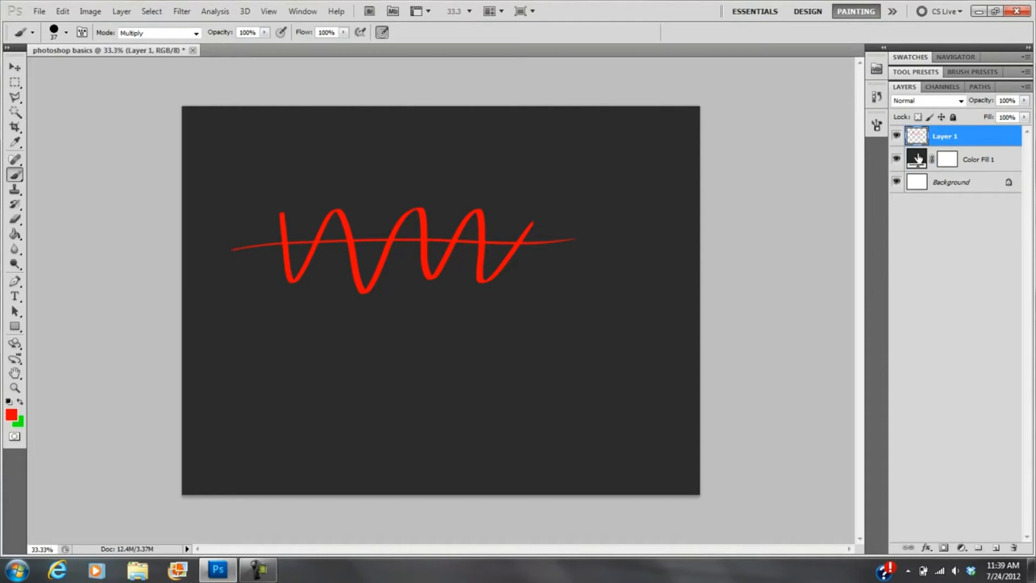
# - Edit the Color Fill 1 layer's color, trying reds and black before setting it to dark gray #2c2c2c
pyautogui.click(917, 160)
pyautogui.doubleClick(917, 159)
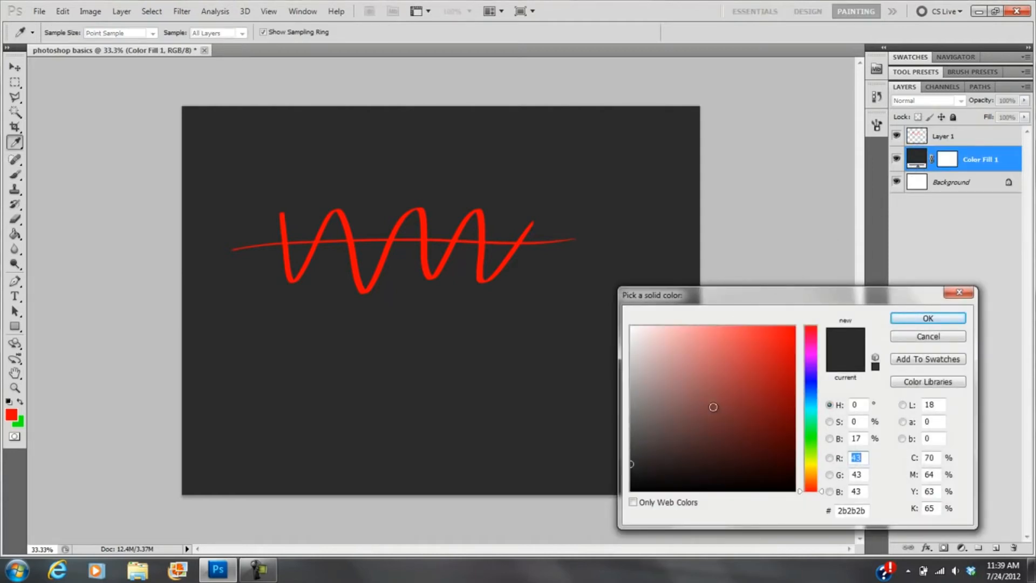
pyautogui.moveTo(772, 353); pyautogui.dragTo(798, 329)
pyautogui.click(695, 379)
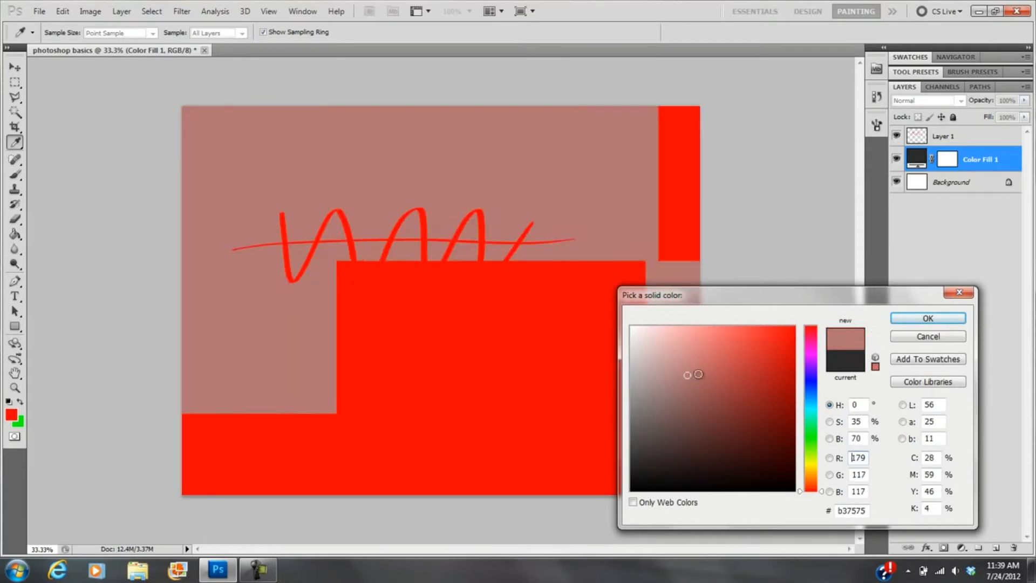
pyautogui.click(753, 424)
pyautogui.moveTo(661, 423); pyautogui.dragTo(615, 499)
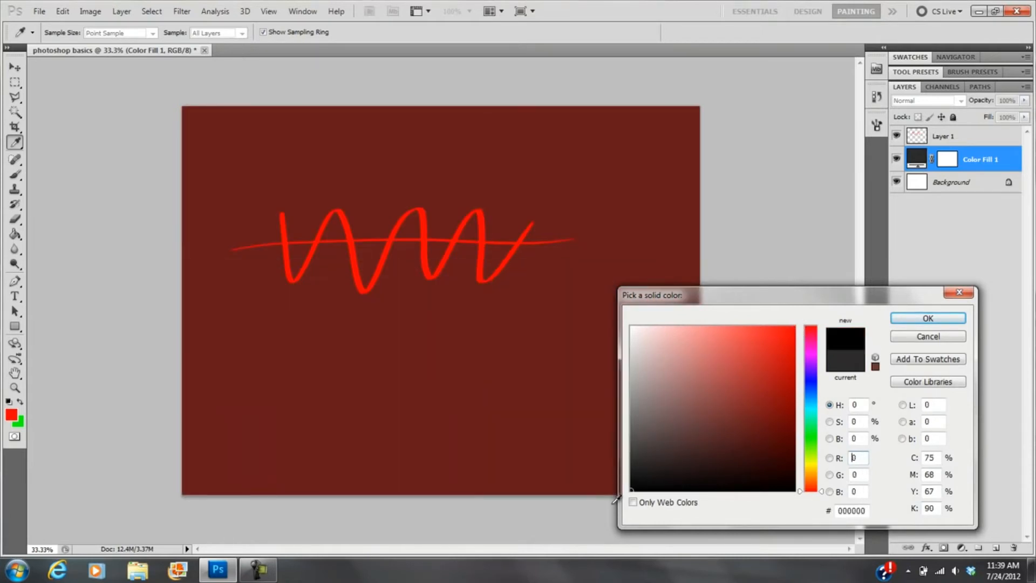
pyautogui.moveTo(664, 429)
pyautogui.mouseDown()
pyautogui.moveTo(657, 453)
pyautogui.moveTo(627, 462)
pyautogui.mouseUp()
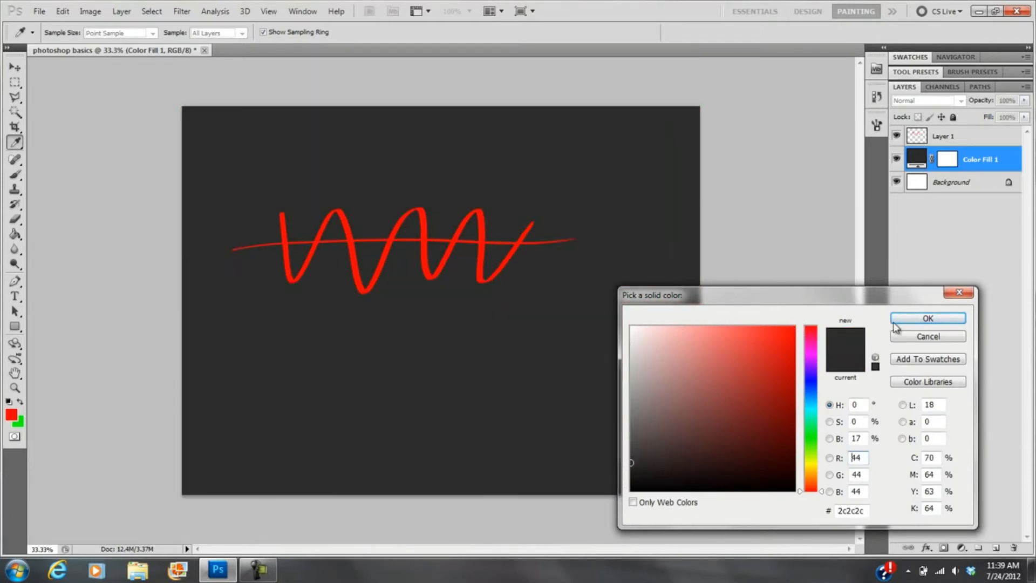
pyautogui.click(899, 320)
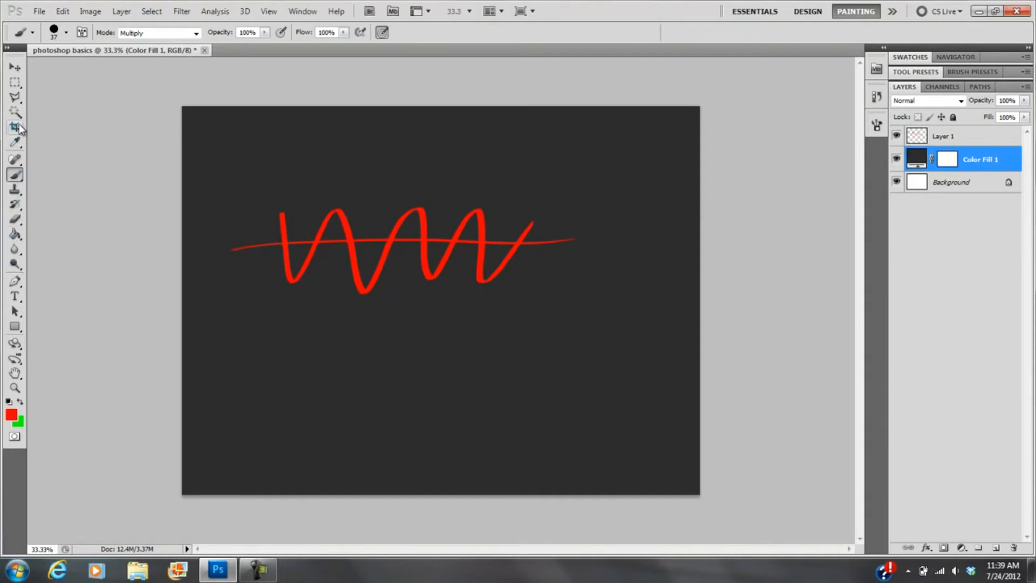
# - Go through the marquee and lasso tool variants, activating Rectangular Marquee, Lasso and Polygonal Lasso in turn
pyautogui.click(16, 84)
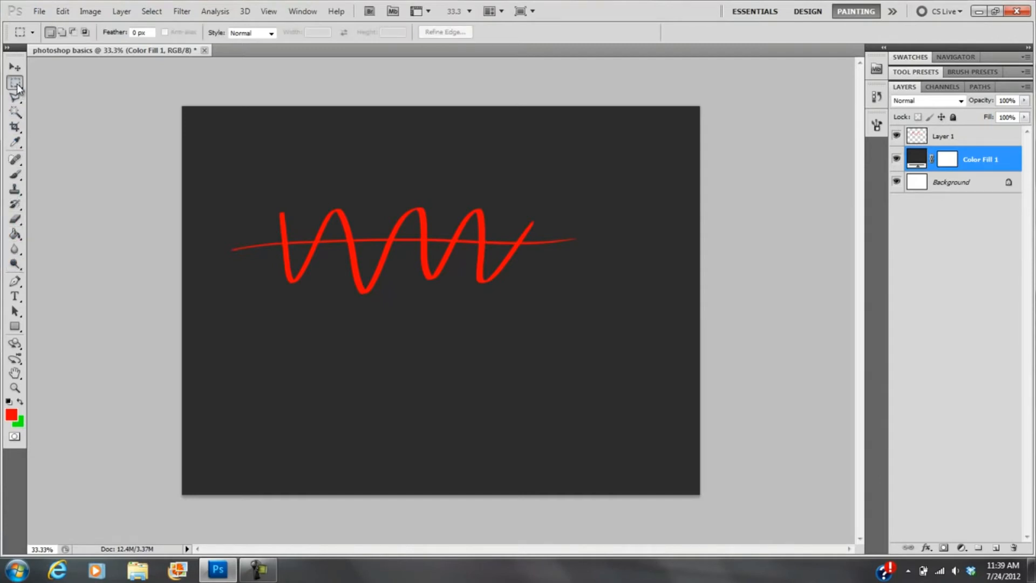
pyautogui.click(16, 85)
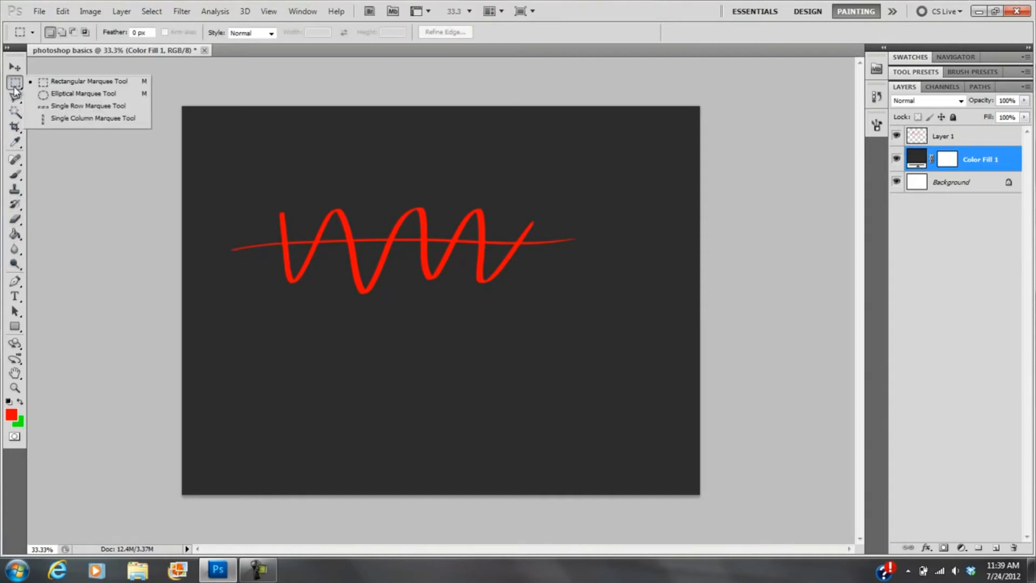
pyautogui.click(50, 85)
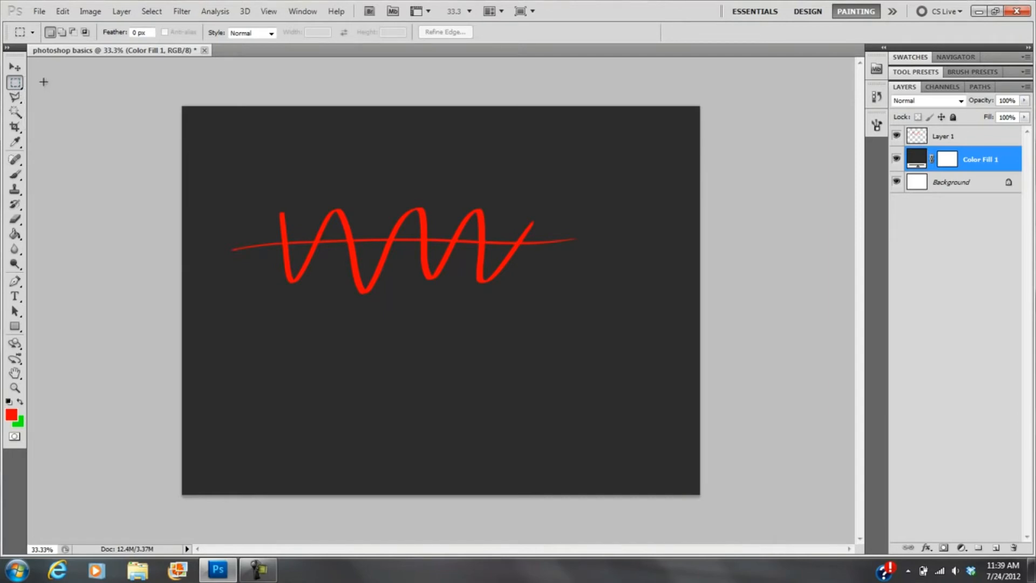
pyautogui.click(16, 99)
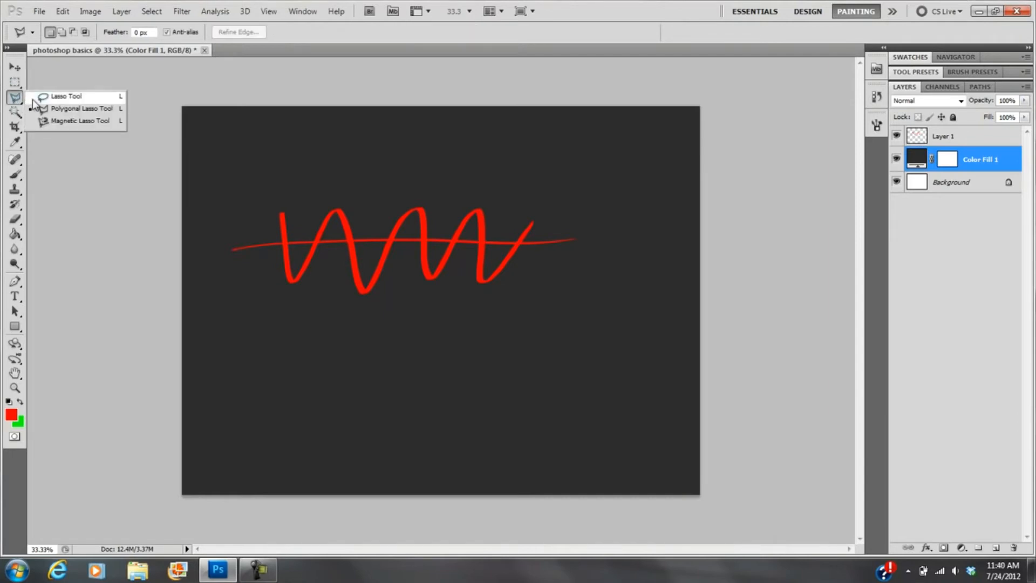
pyautogui.click(48, 102)
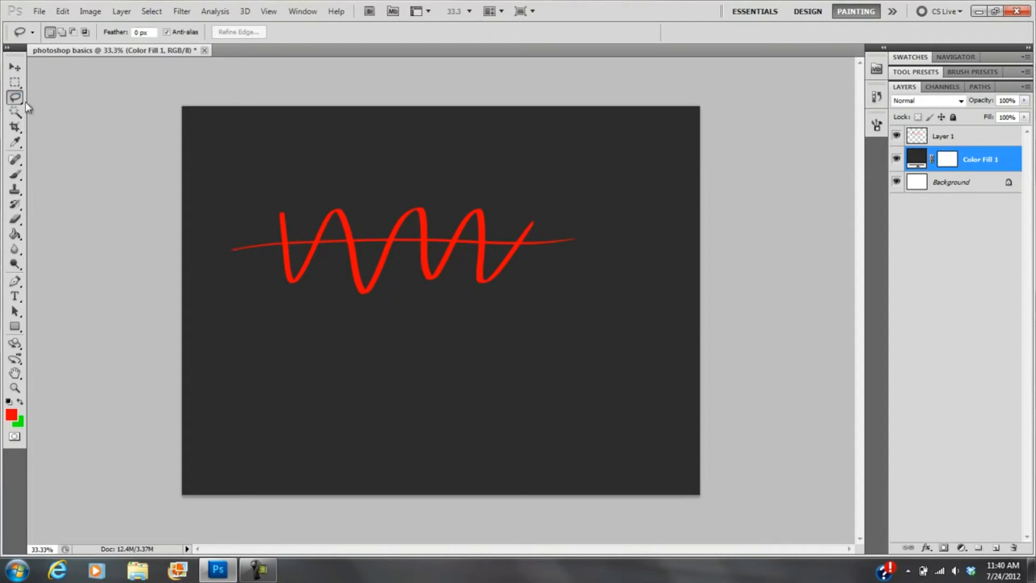
pyautogui.click(18, 103)
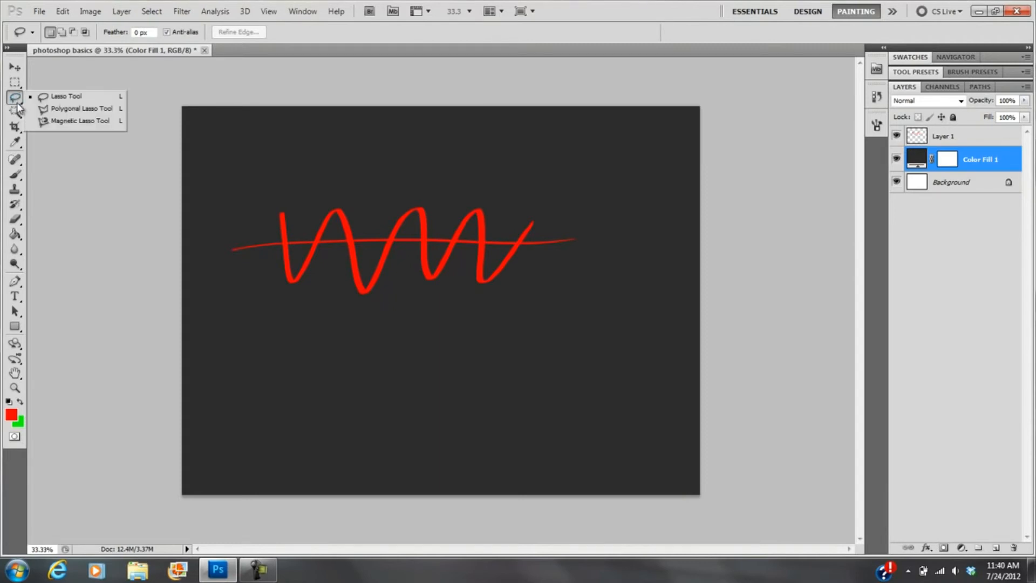
pyautogui.click(57, 109)
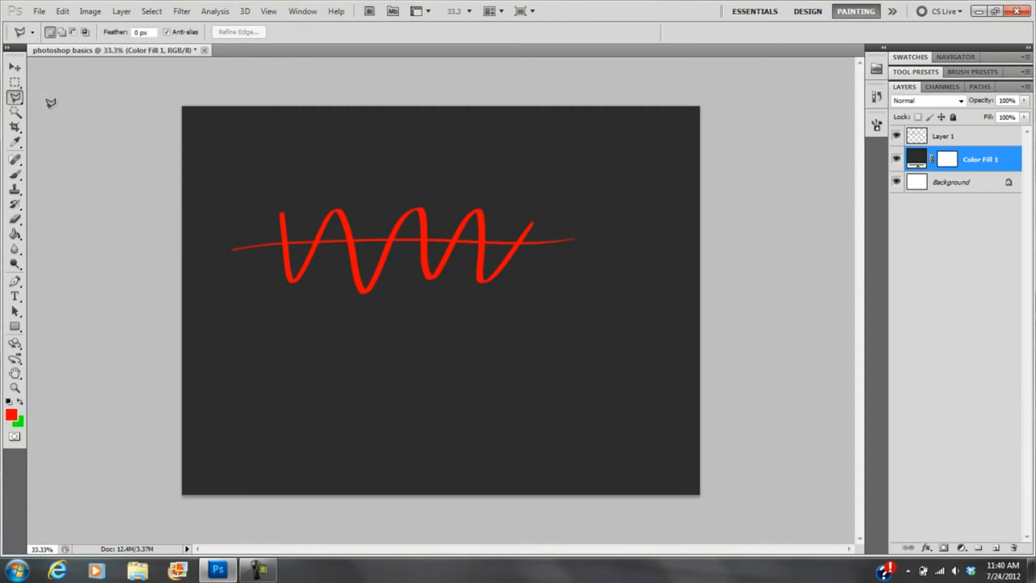
# - Make a rectangular marquee selection around the left part of the red scribble and make Layer 1 active
pyautogui.click(16, 84)
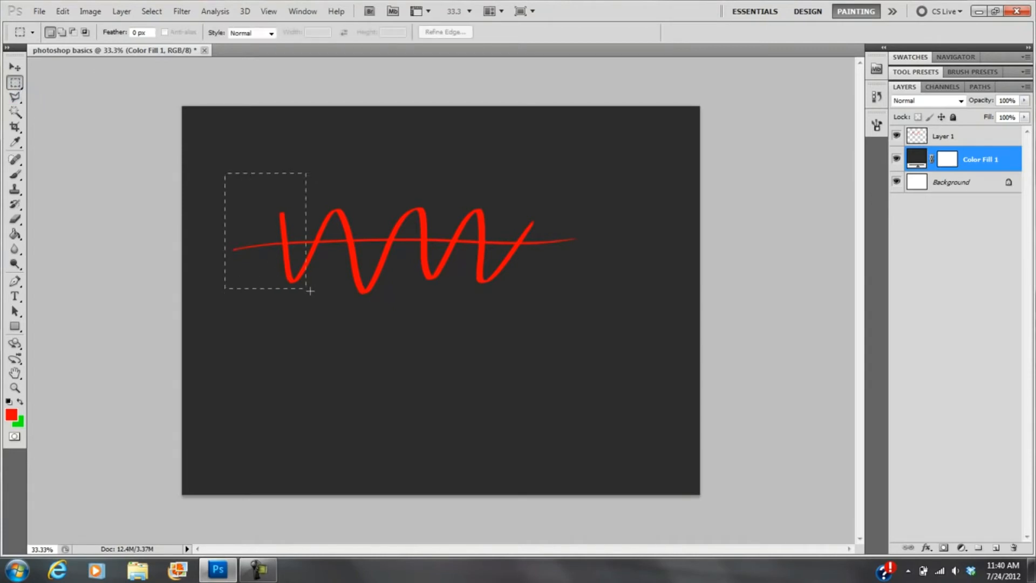
pyautogui.moveTo(311, 292); pyautogui.dragTo(440, 336)
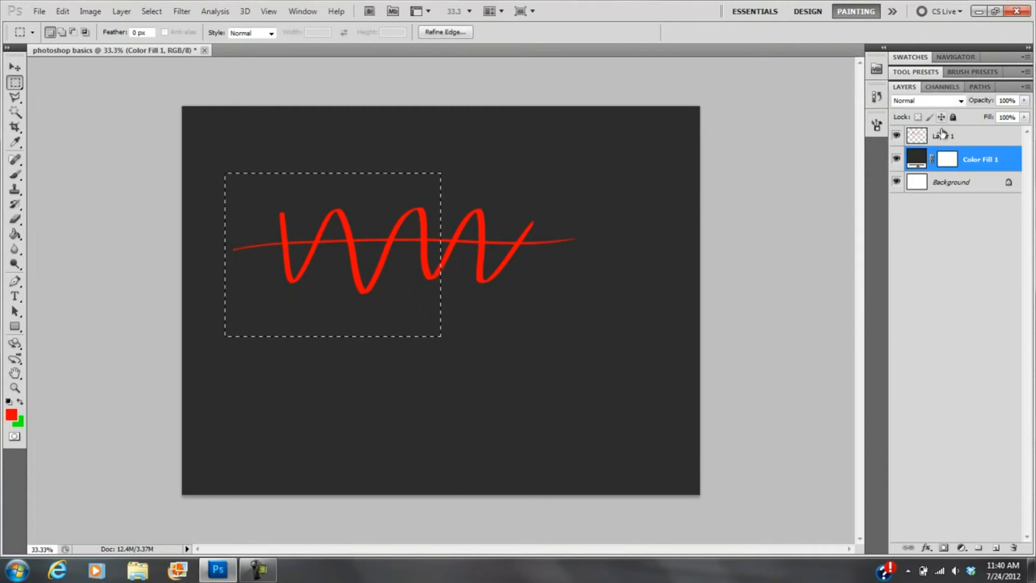
pyautogui.click(964, 138)
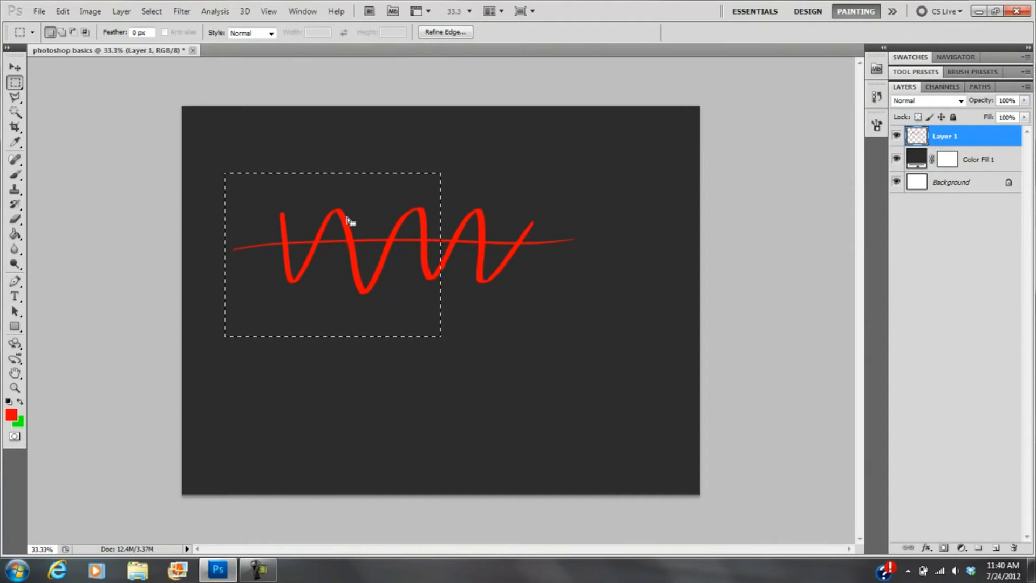
# - Shift the marquee selection slightly left and move the selected part of the red scribble down to the canvas's lower half
pyautogui.moveTo(375, 220)
pyautogui.mouseDown()
pyautogui.moveTo(371, 193)
pyautogui.moveTo(362, 226)
pyautogui.mouseUp()
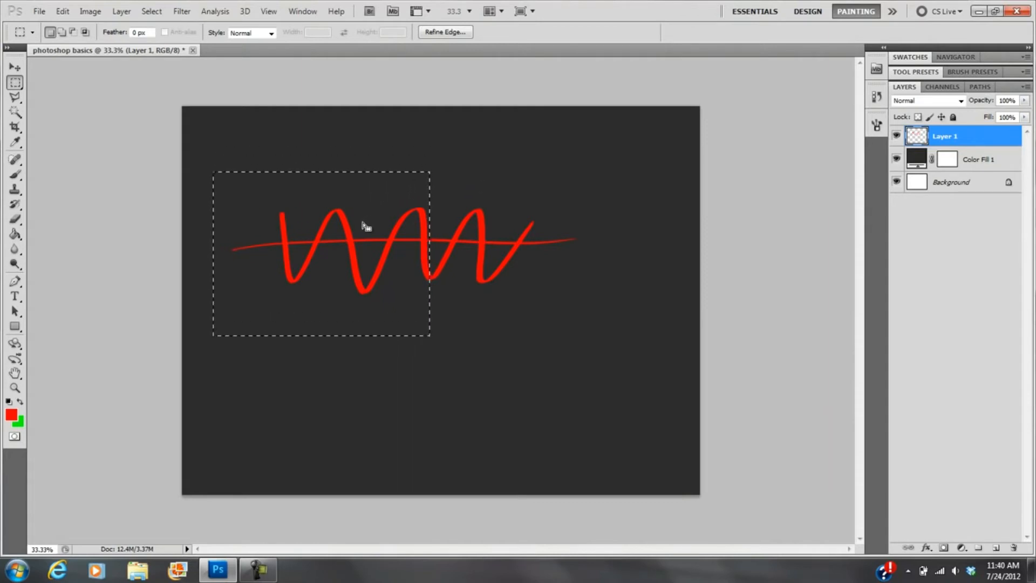
pyautogui.click(15, 67)
pyautogui.moveTo(381, 215); pyautogui.dragTo(394, 340)
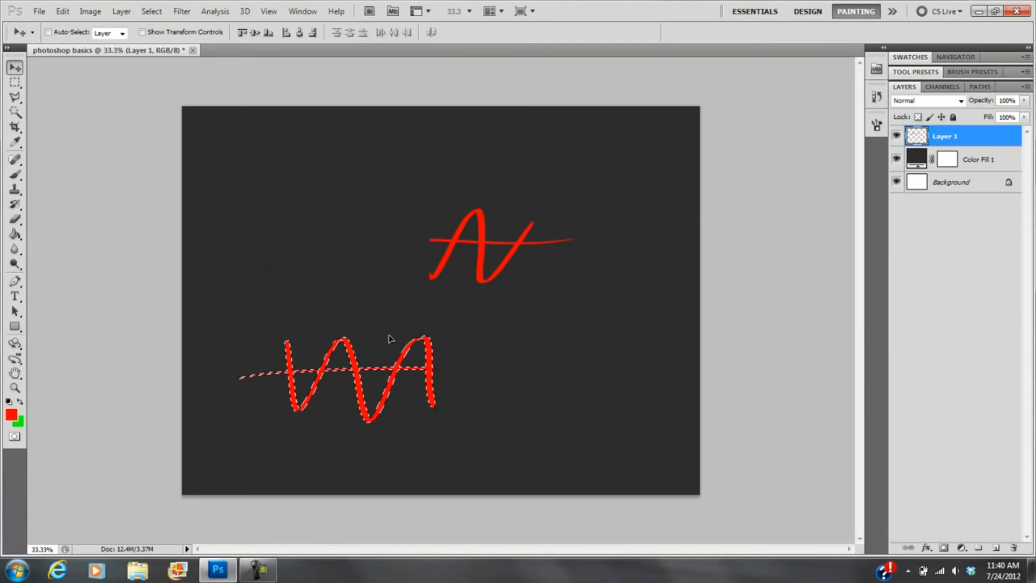
# - Make a polygonal lasso selection around the left end of the red scribble piece remaining in the upper half
pyautogui.click(15, 84)
pyautogui.click(15, 98)
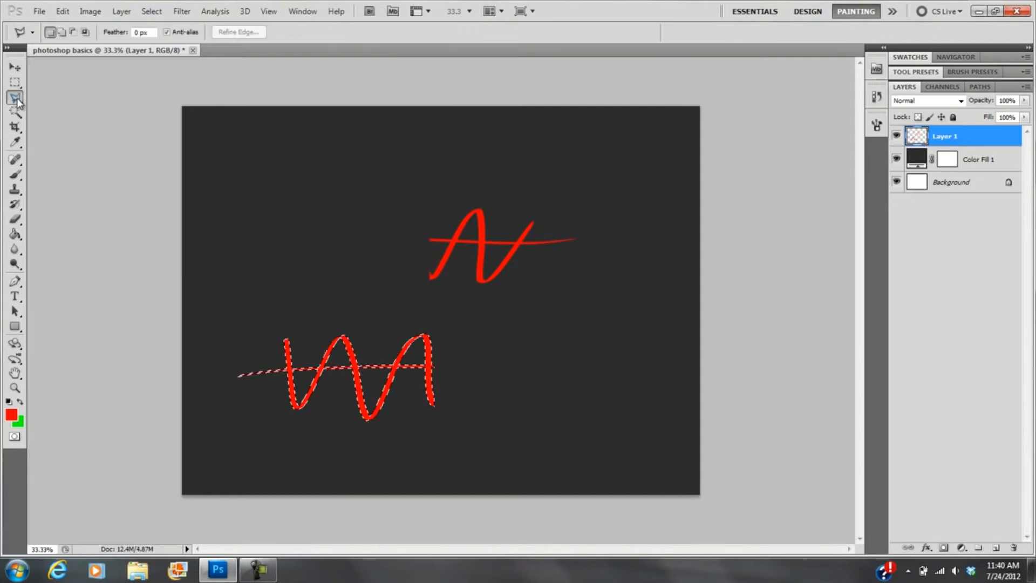
pyautogui.click(413, 224)
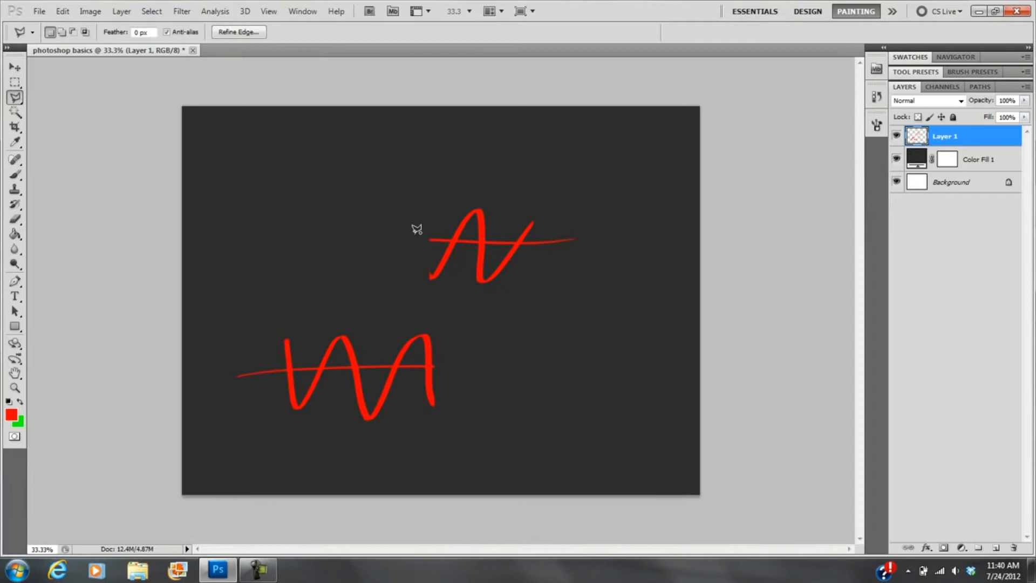
pyautogui.click(416, 291)
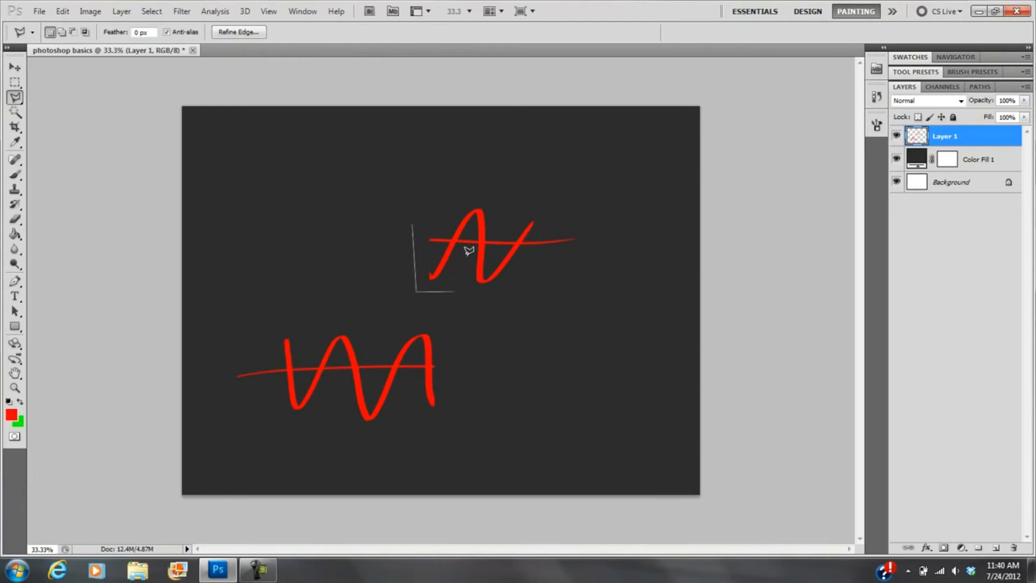
pyautogui.click(454, 215)
pyautogui.click(414, 221)
# - Move the lassoed scribble piece to the left, away from the rest of the stroke, and deselect it
pyautogui.click(14, 67)
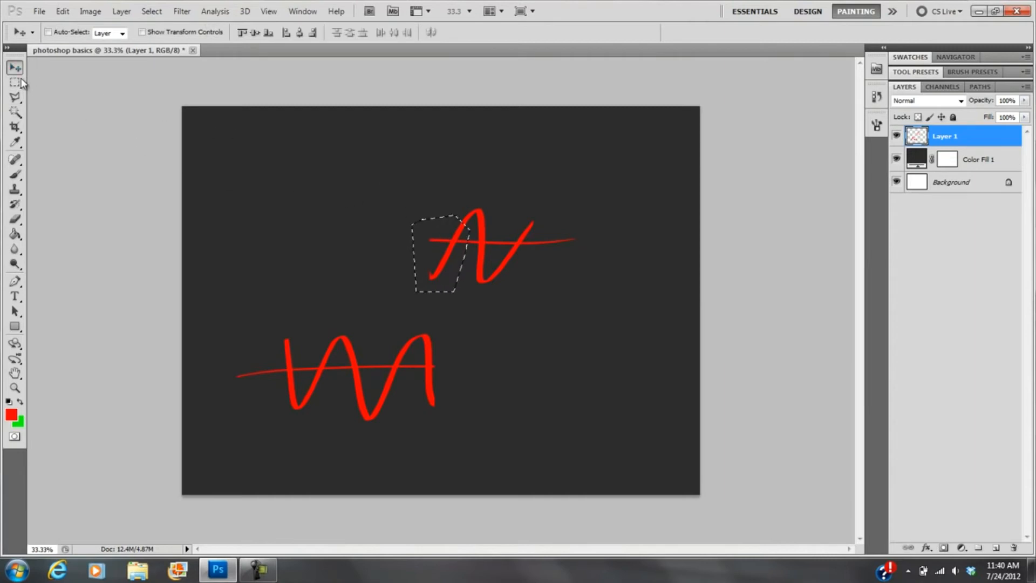
pyautogui.click(15, 83)
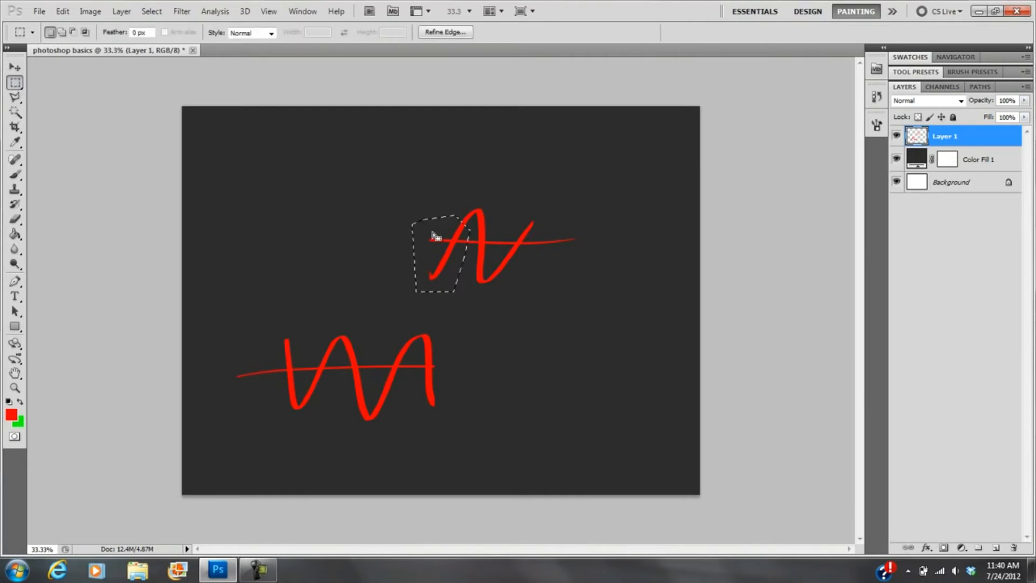
pyautogui.moveTo(450, 238); pyautogui.dragTo(368, 231)
pyautogui.click(15, 67)
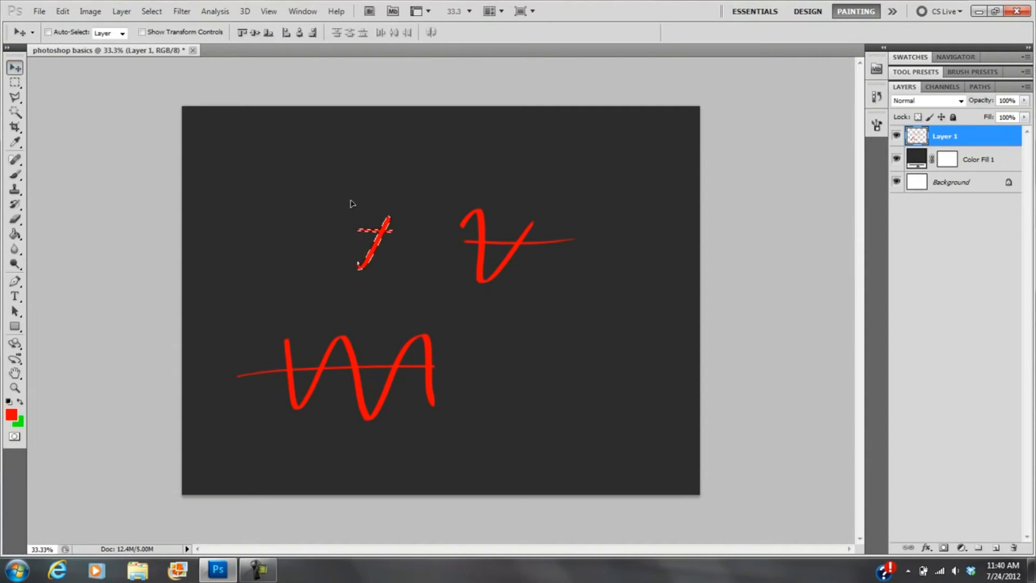
pyautogui.hotkey('ctrl', 'd')
pyautogui.click(151, 11)
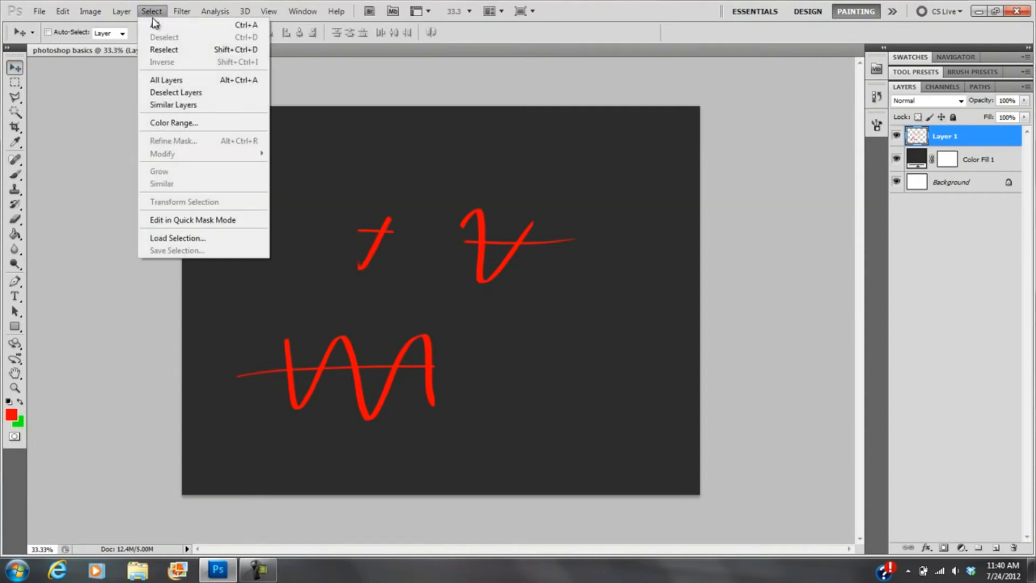
pyautogui.click(152, 13)
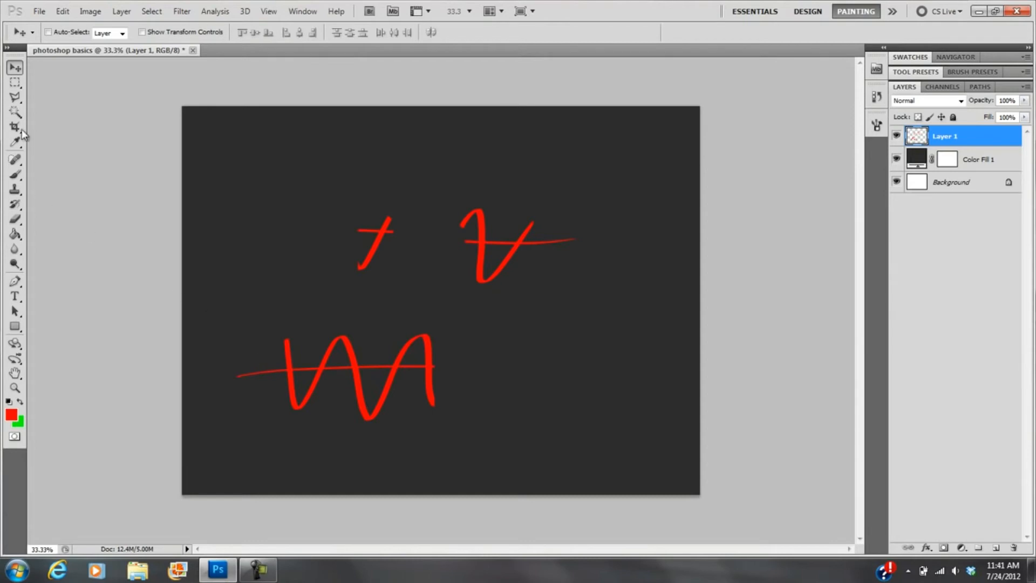
# - Select a tiny rectangle at the small stroke's lower end and brush red inside it and in zigzags across the canvas's right side
pyautogui.click(15, 82)
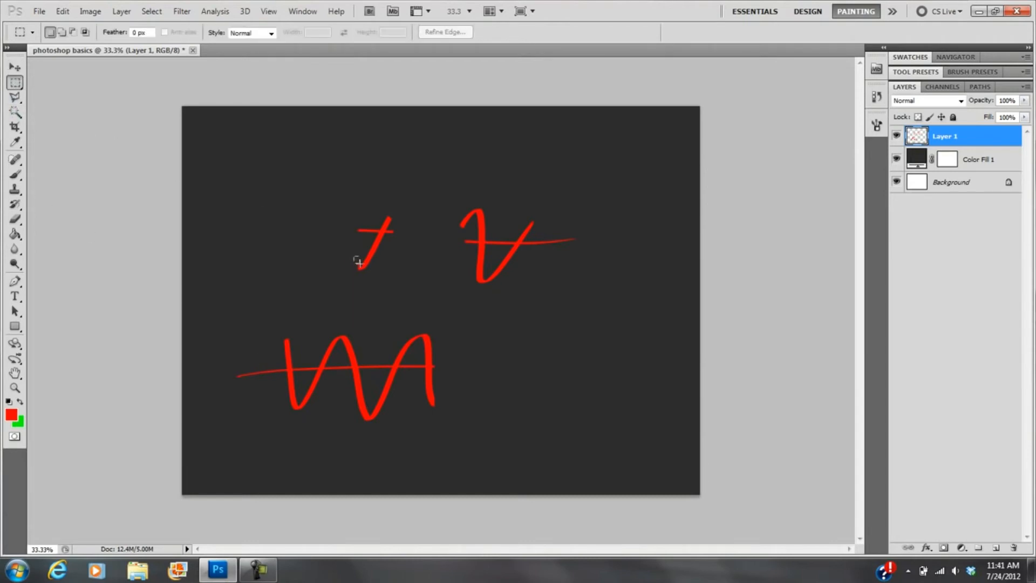
pyautogui.moveTo(354, 257); pyautogui.dragTo(361, 264)
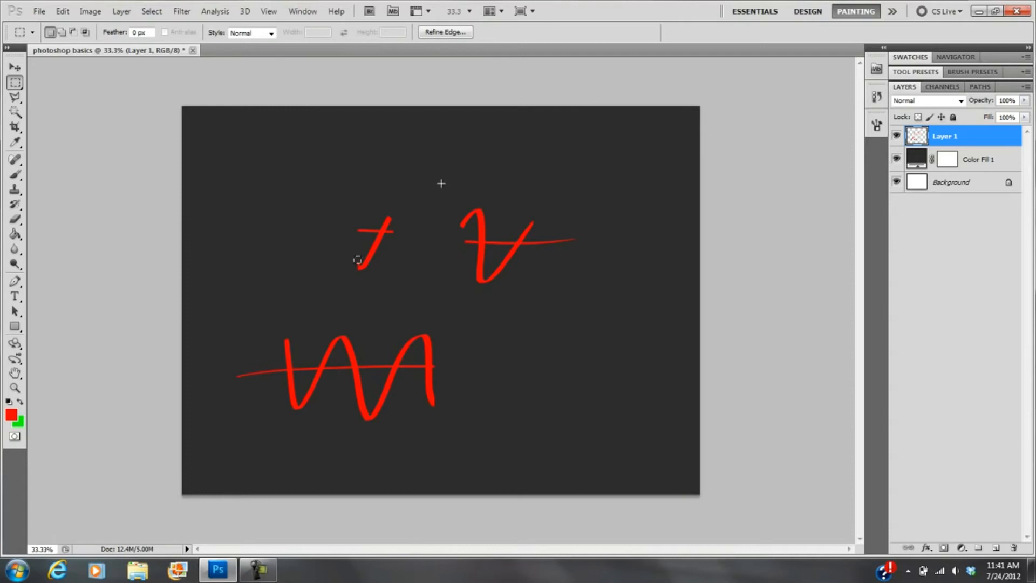
pyautogui.click(15, 175)
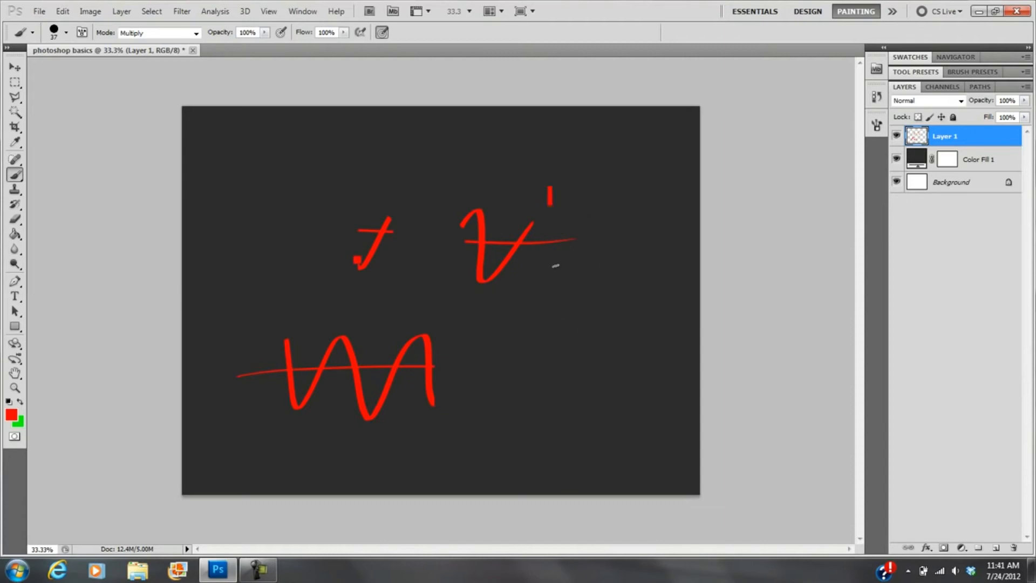
pyautogui.moveTo(555, 265)
pyautogui.mouseDown()
pyautogui.moveTo(606, 297)
pyautogui.moveTo(625, 327)
pyautogui.mouseUp()
pyautogui.moveTo(556, 308)
pyautogui.mouseDown()
pyautogui.moveTo(571, 386)
pyautogui.moveTo(613, 396)
pyautogui.mouseUp()
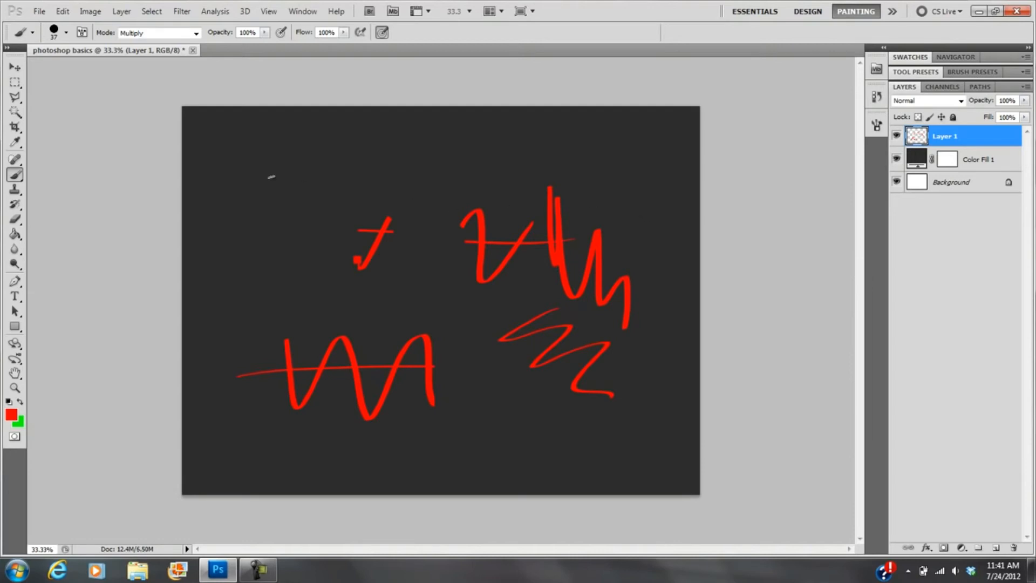
# - Add a text layer reading the author's first name followed by "'s experiment" and move it to the canvas's upper center
pyautogui.click(17, 300)
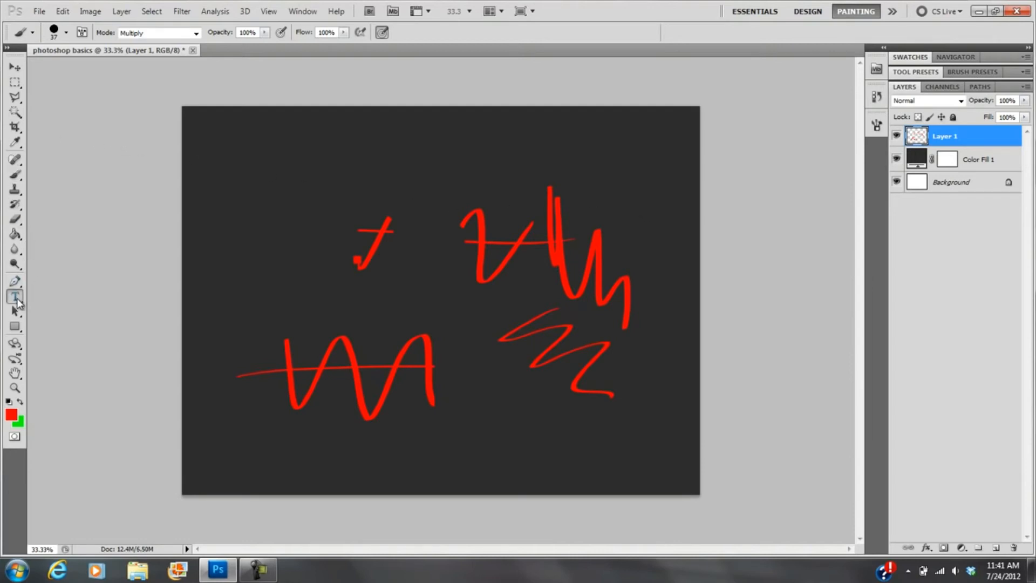
pyautogui.click(258, 168)
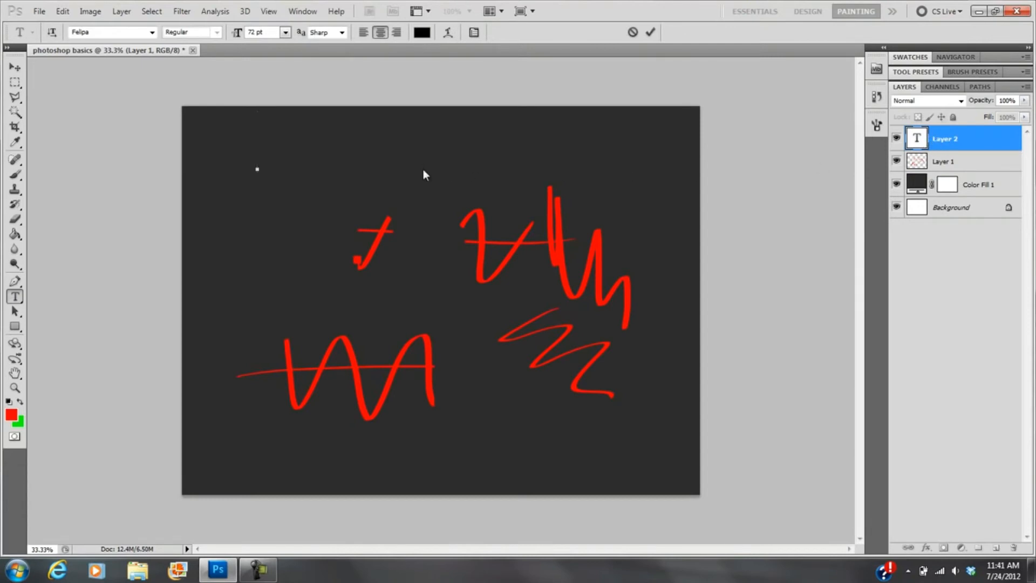
pyautogui.write('xperiment')
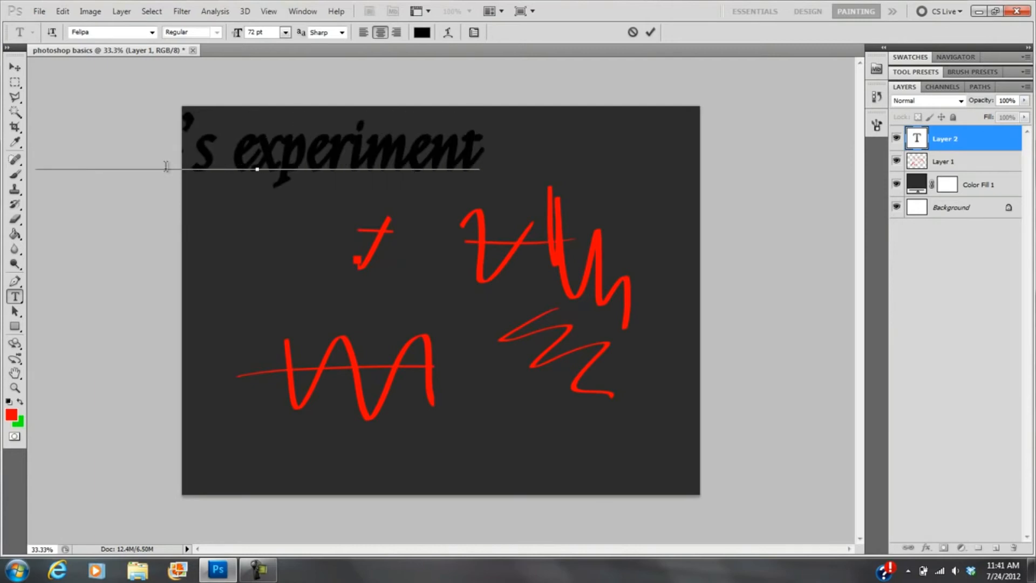
pyautogui.click(16, 70)
pyautogui.moveTo(309, 144); pyautogui.dragTo(477, 165)
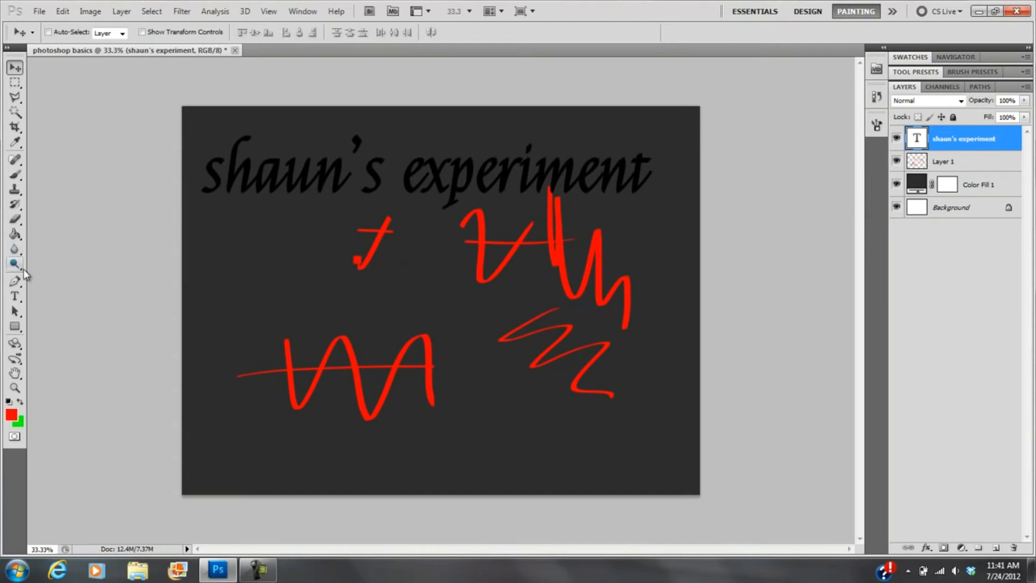
# - Highlight the first word of the title with the Type tool, clear the highlight, and leave text editing
pyautogui.click(14, 297)
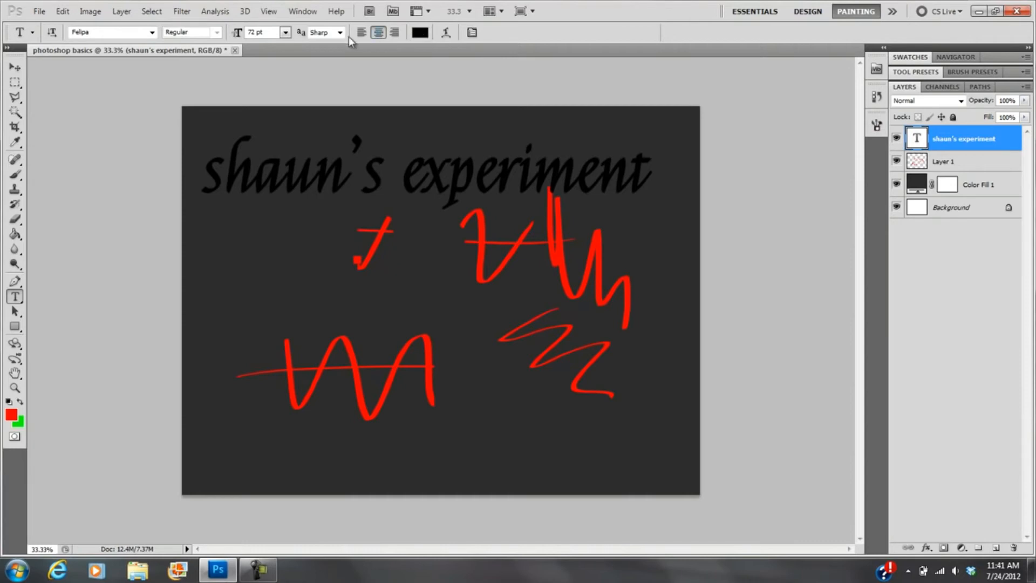
pyautogui.click(323, 168)
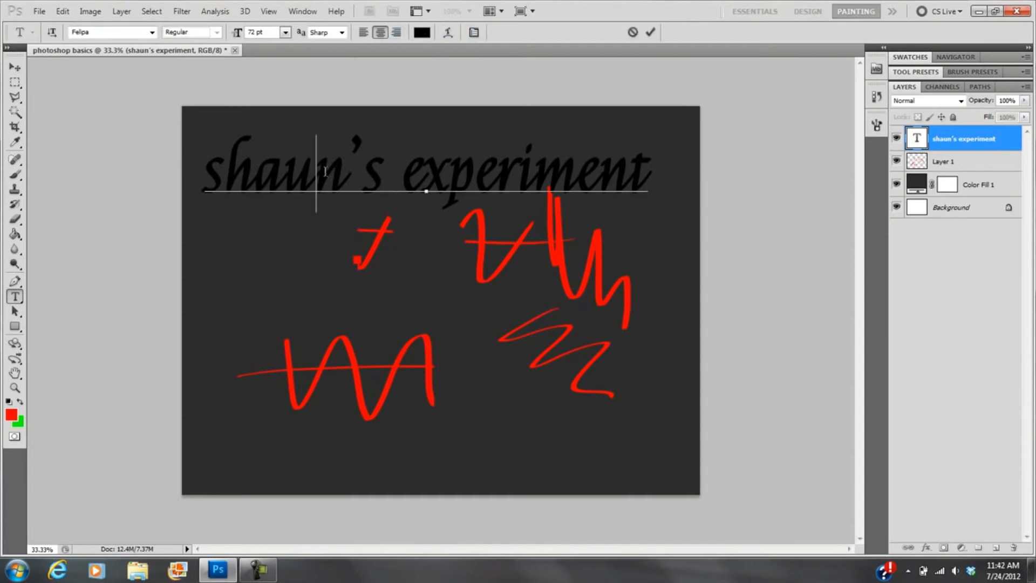
pyautogui.moveTo(220, 173); pyautogui.dragTo(375, 151)
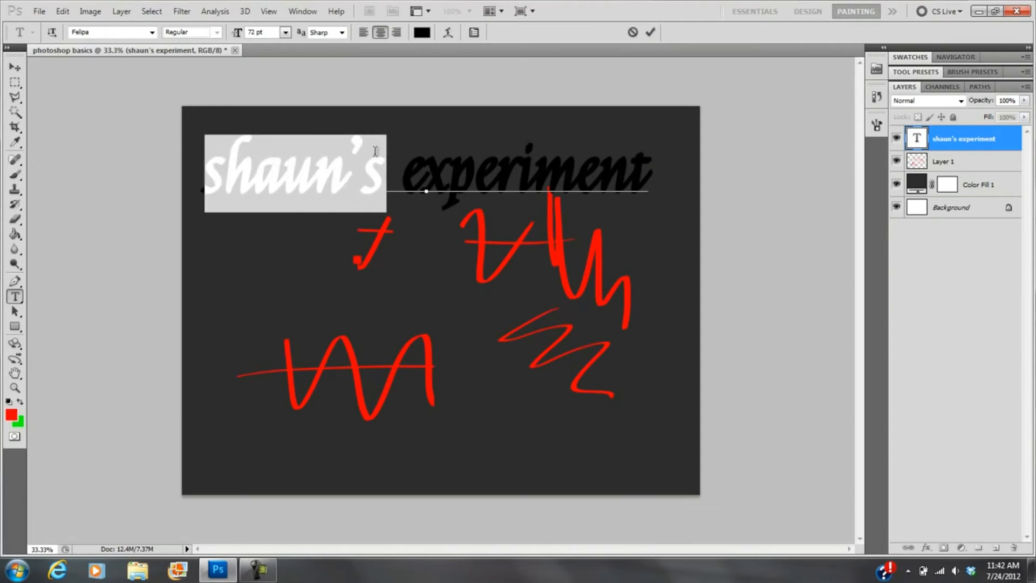
pyautogui.click(430, 168)
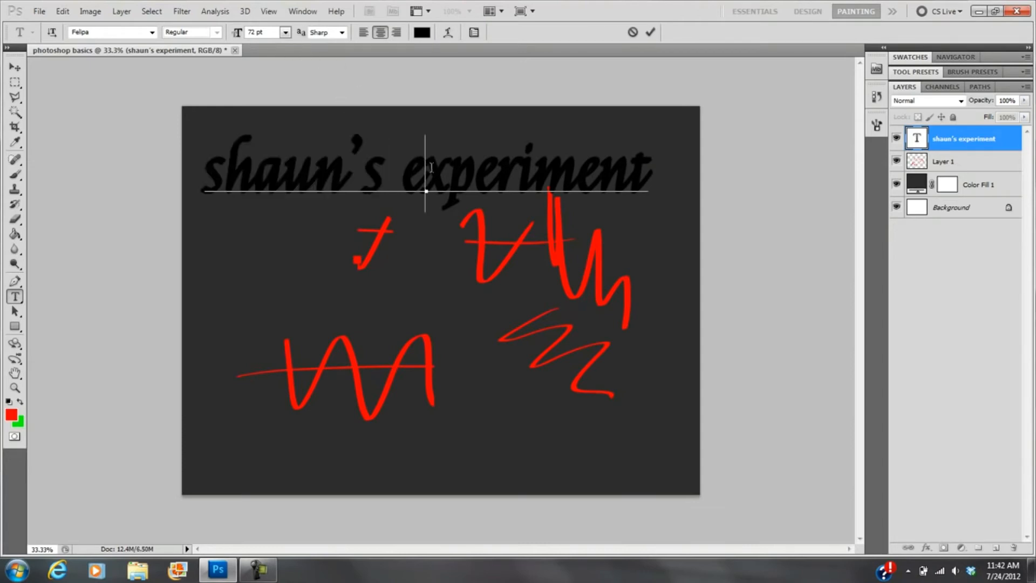
pyautogui.click(15, 67)
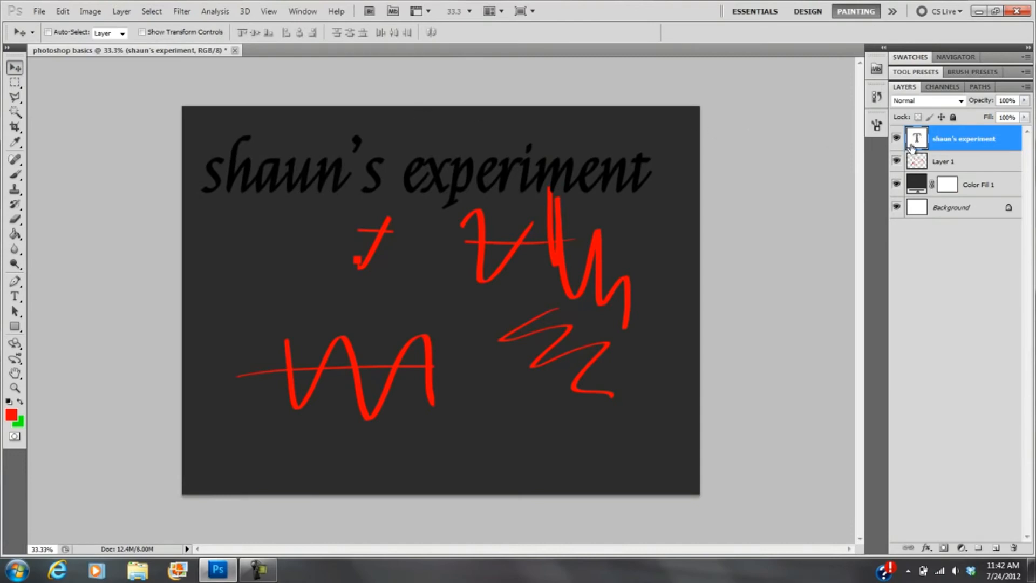
# - Select all of the title text from its layer and set the text color to white, #ffffff
pyautogui.doubleClick(918, 140)
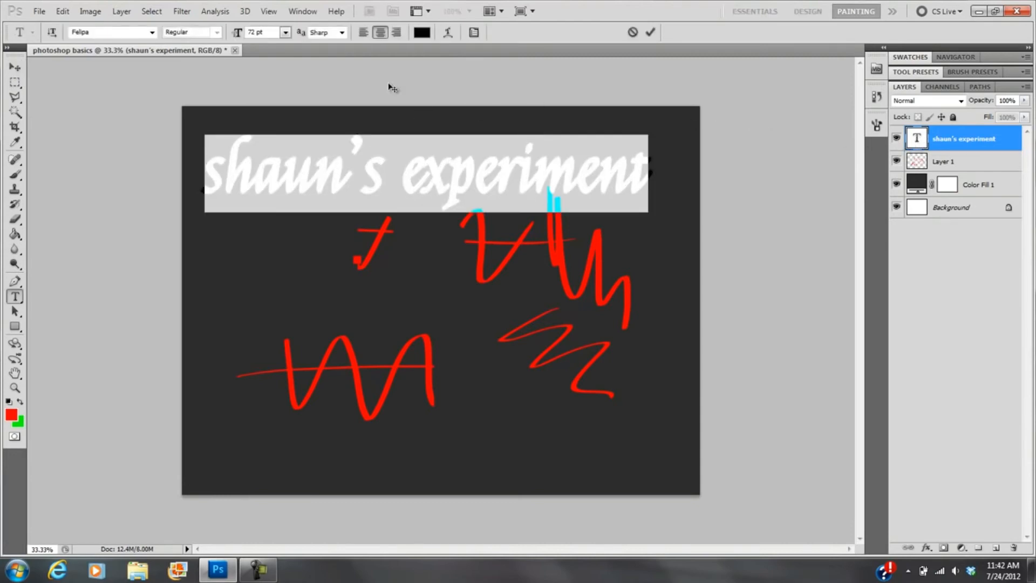
pyautogui.click(422, 34)
pyautogui.click(631, 327)
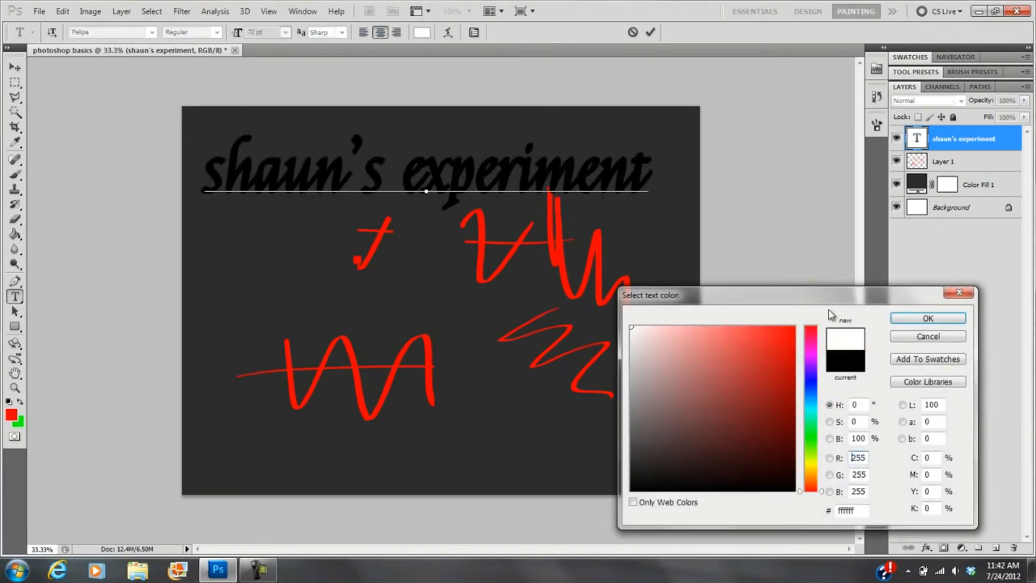
pyautogui.click(928, 319)
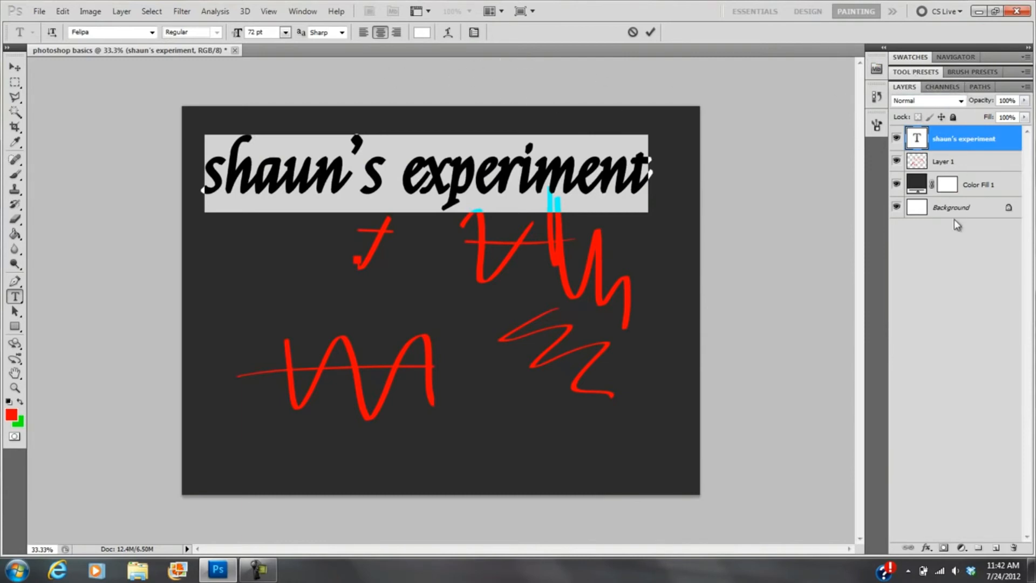
# - Show the Character settings for the title text and look through the Paragraph settings beside them
pyautogui.click(303, 12)
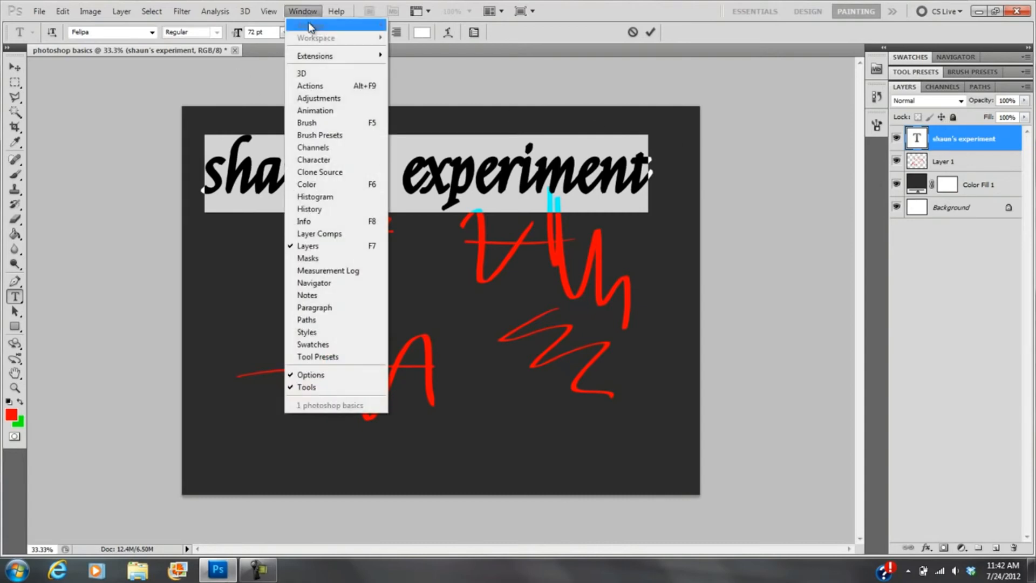
pyautogui.click(320, 159)
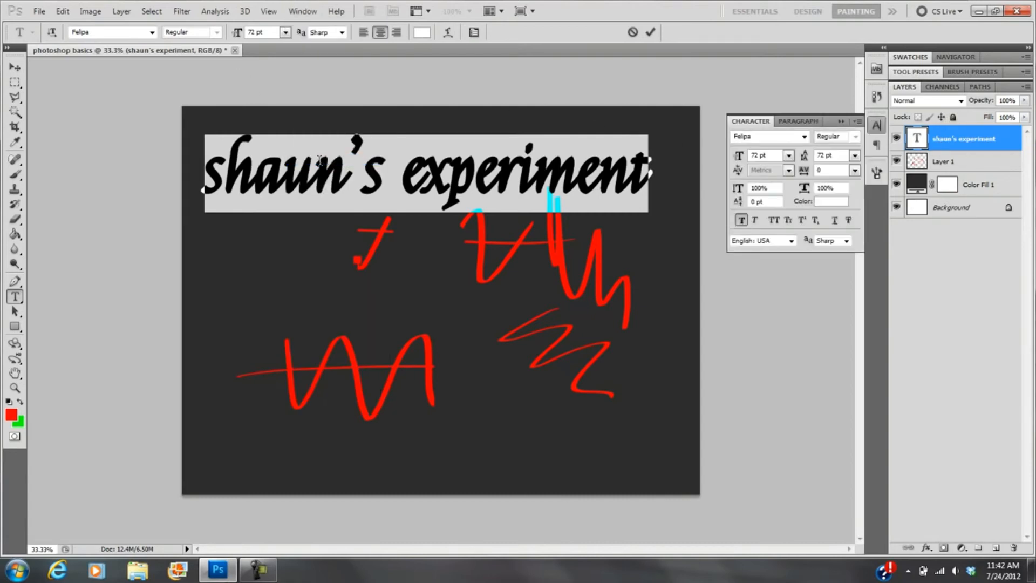
pyautogui.click(798, 122)
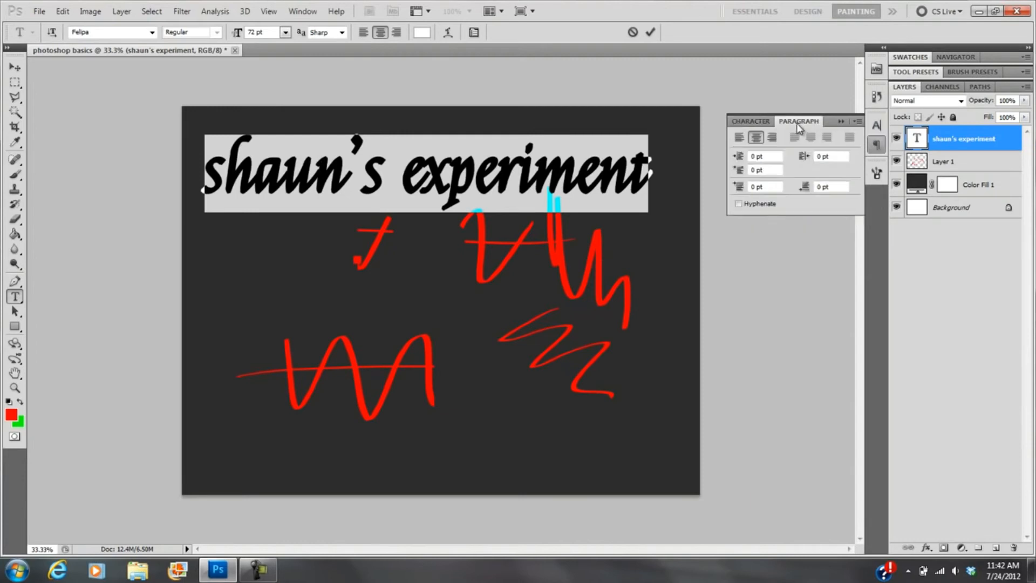
pyautogui.click(753, 122)
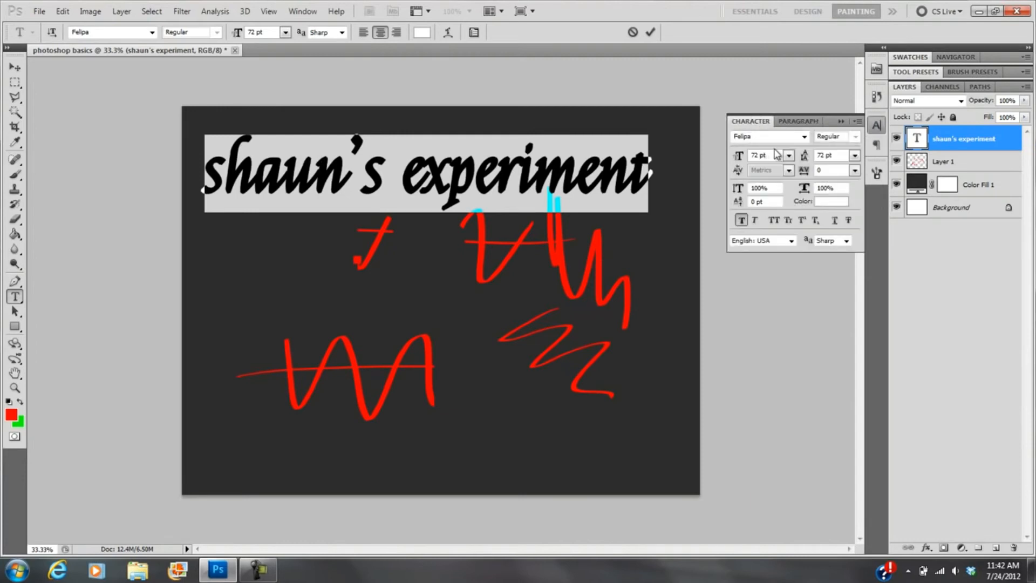
# - Try Hobo Std as the title's font, change it to Chaparral Pro, and finish editing the text
pyautogui.click(804, 137)
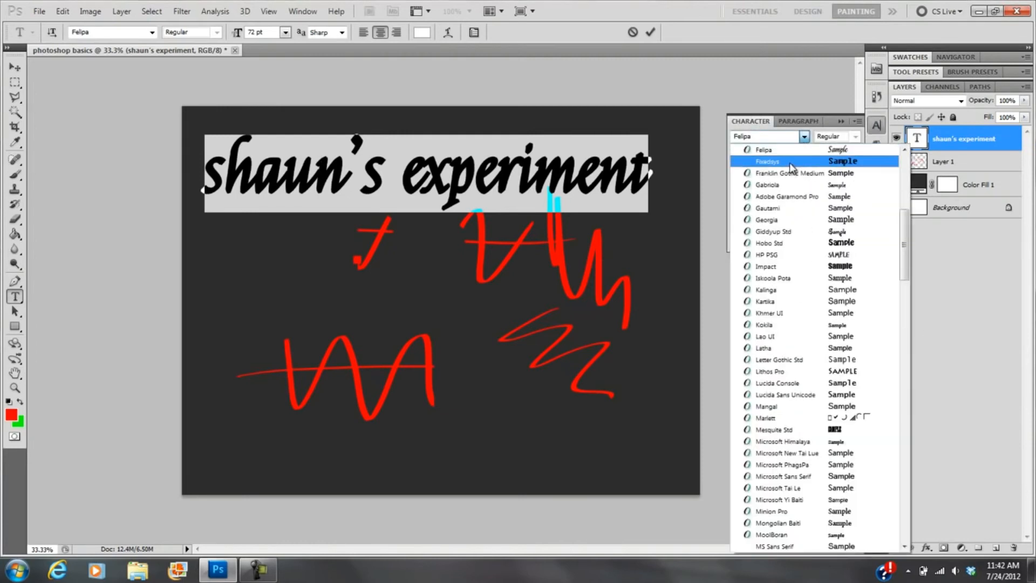
pyautogui.click(853, 247)
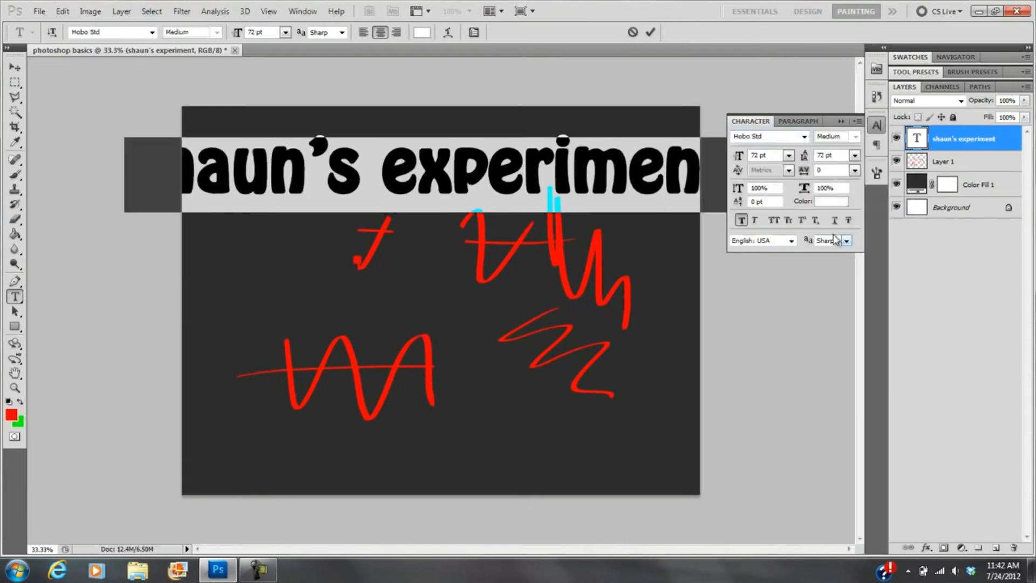
pyautogui.click(809, 139)
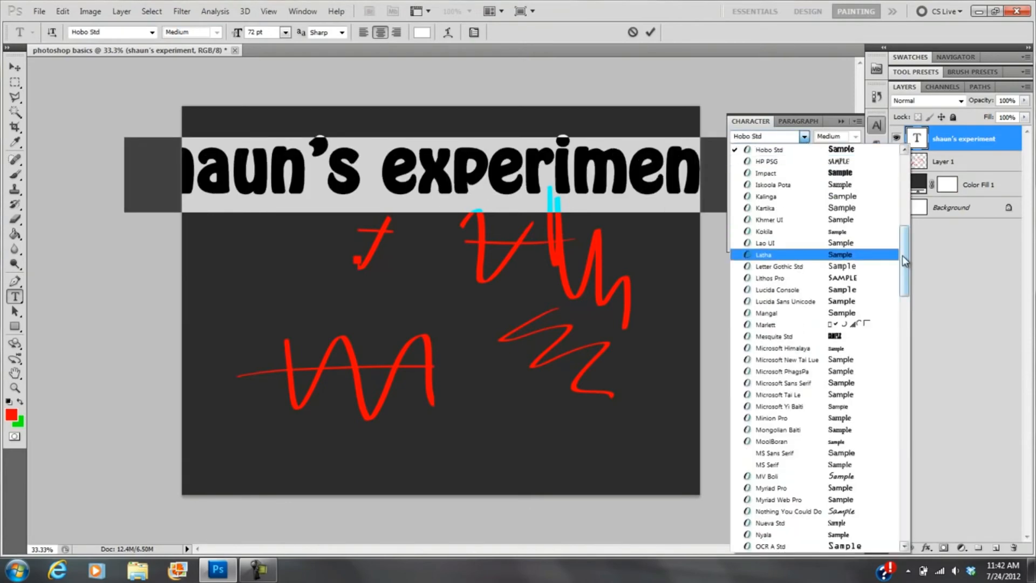
pyautogui.moveTo(905, 260); pyautogui.dragTo(903, 185)
pyautogui.click(820, 289)
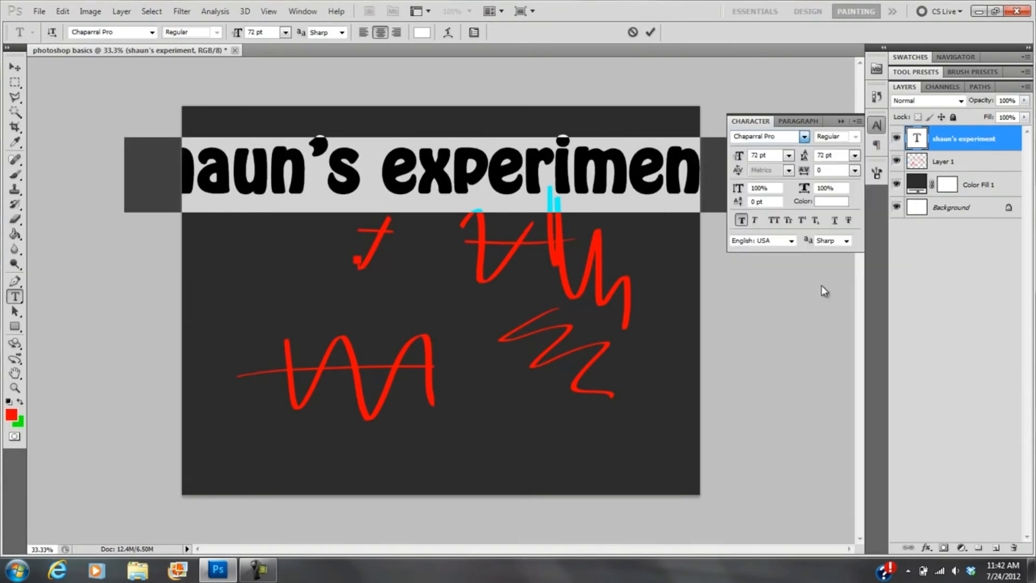
pyautogui.click(14, 67)
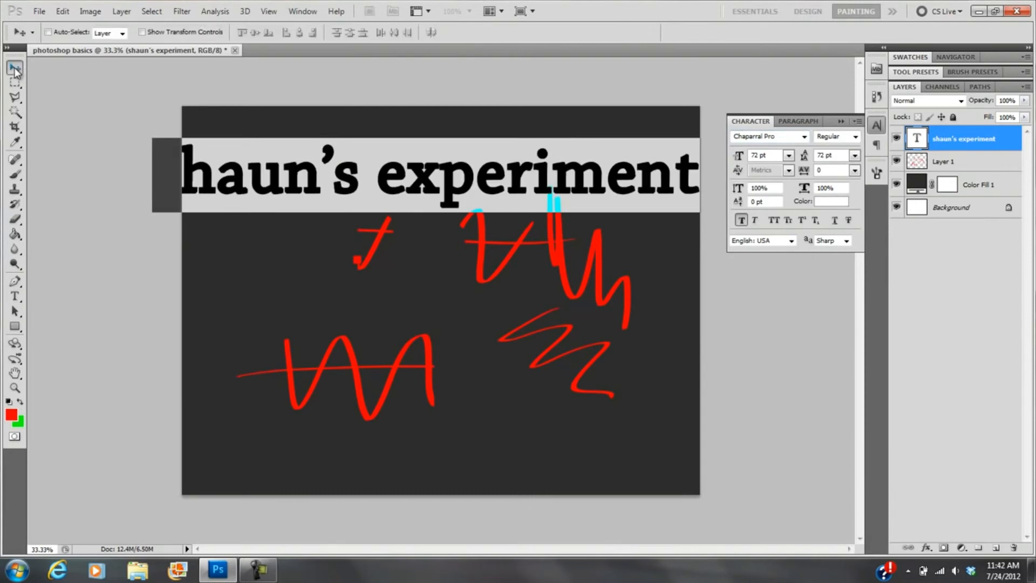
# - Move the title right so its first letter sits inside the canvas, and set its leading to 36 pt
pyautogui.moveTo(307, 182); pyautogui.dragTo(368, 192)
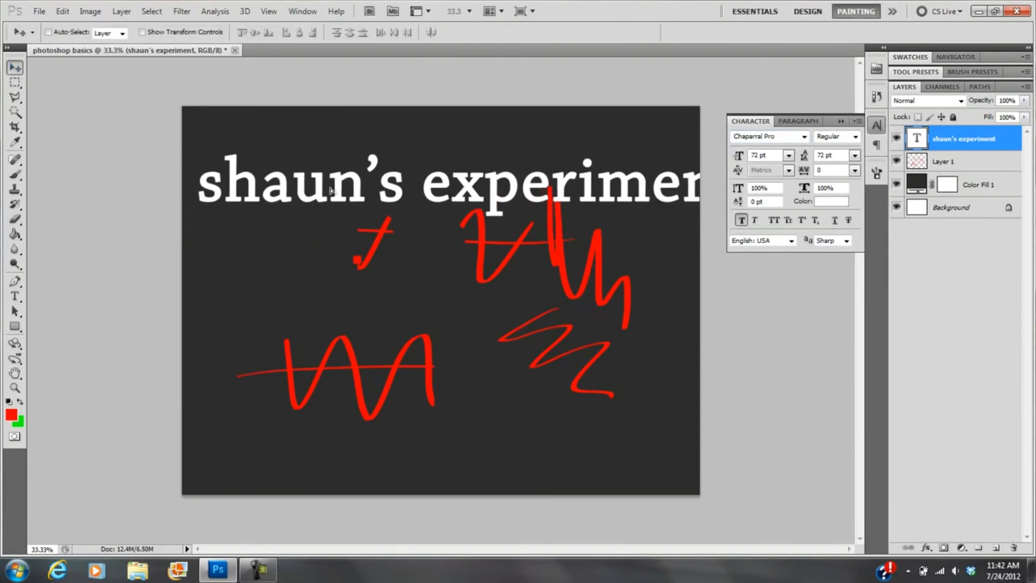
pyautogui.click(855, 155)
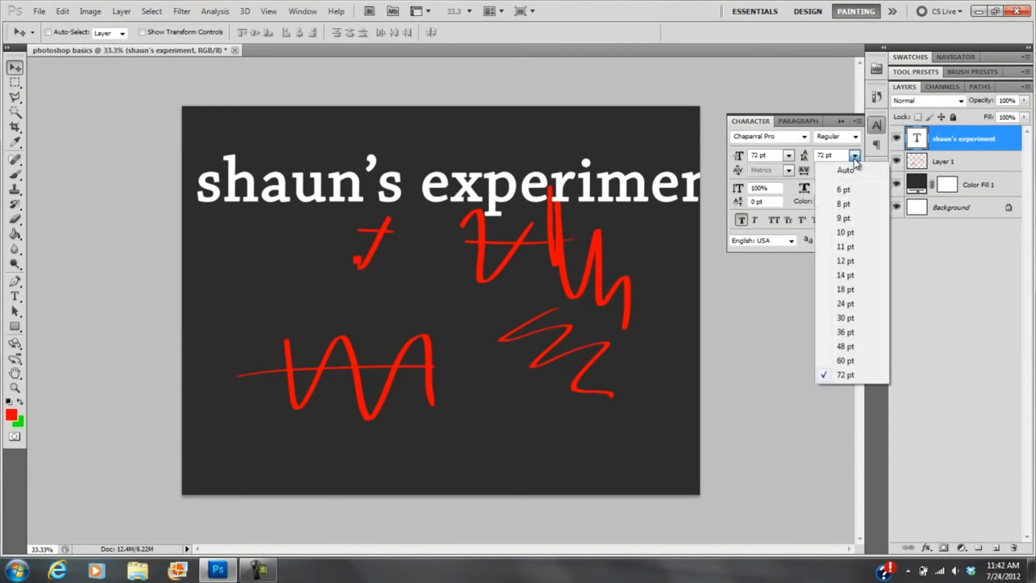
pyautogui.click(849, 334)
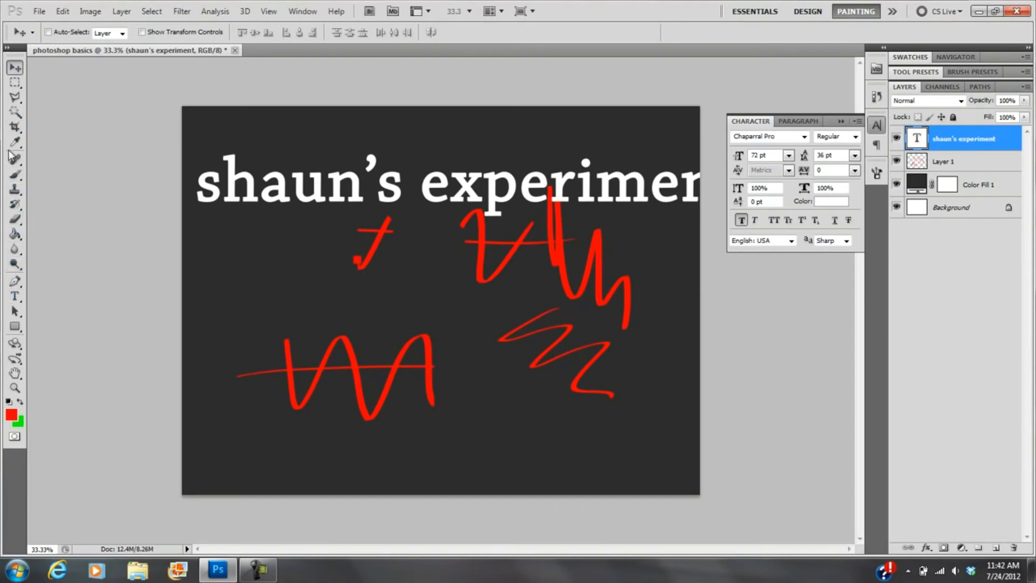
# - Erase part of the upper red brush stroke on Layer 1 with the Eraser tool
pyautogui.click(15, 219)
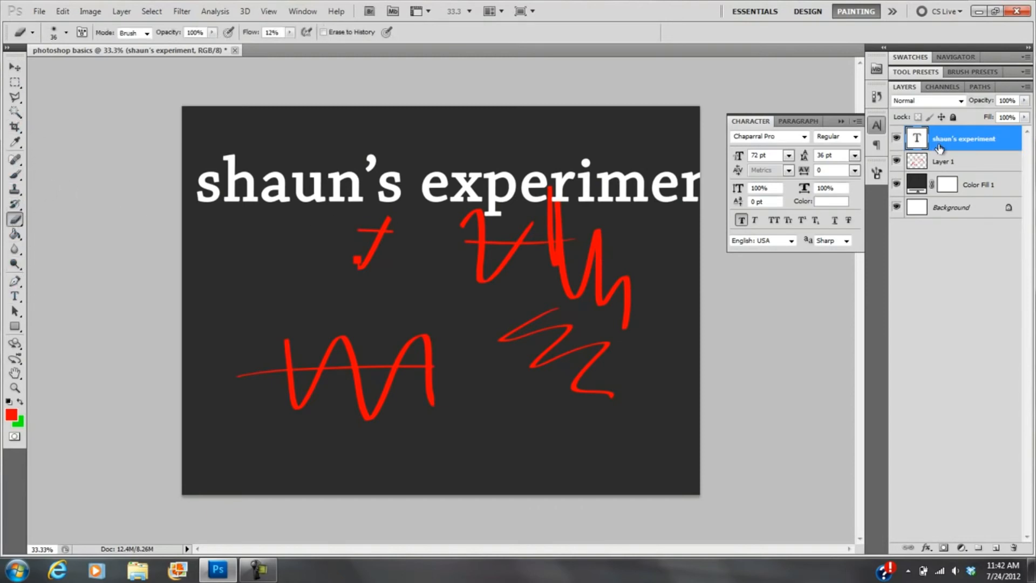
pyautogui.click(941, 161)
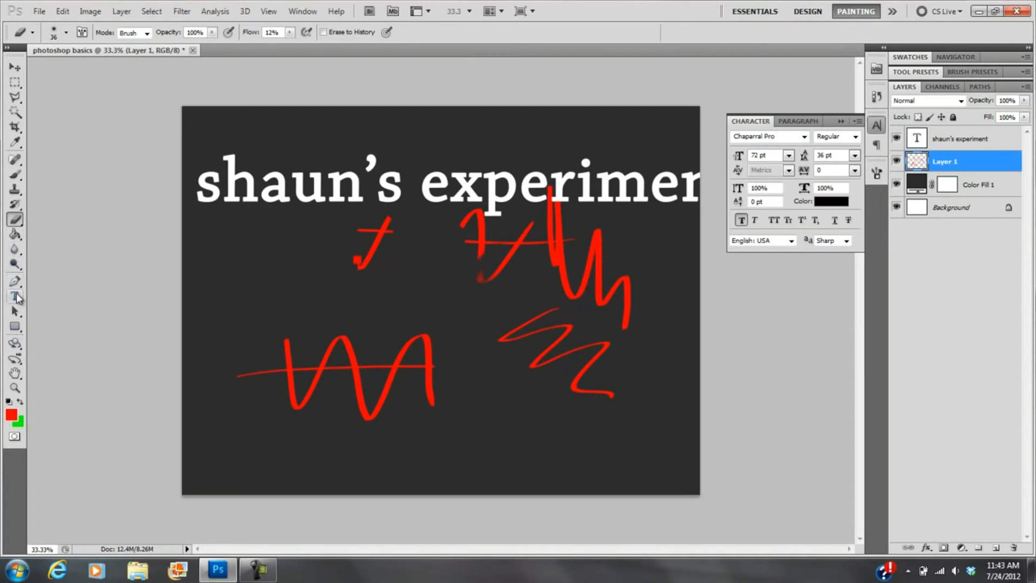
# - Look through the available shape tools and draw a red rectangle below the title's first word with the Rectangle tool
pyautogui.click(15, 327)
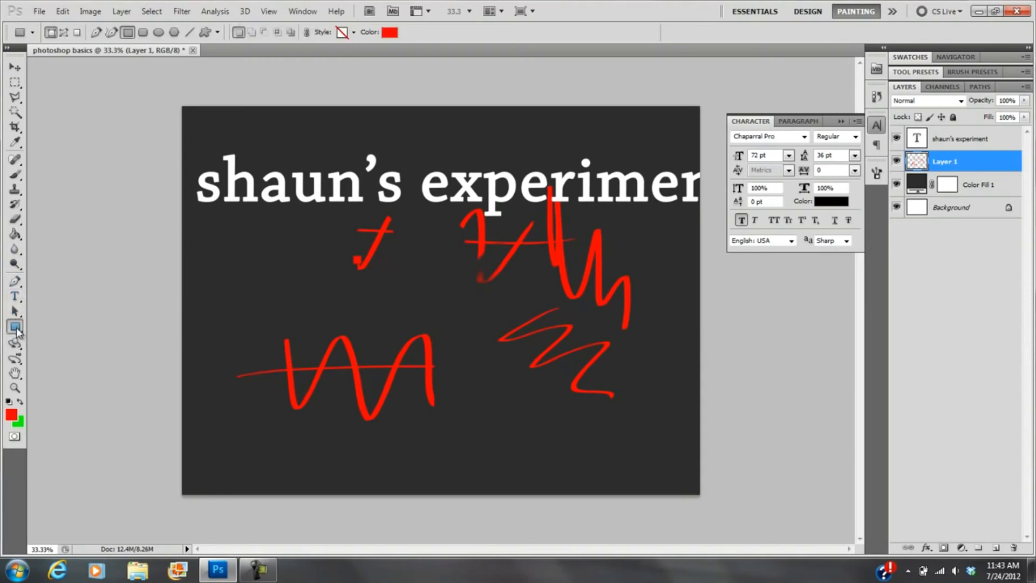
pyautogui.moveTo(17, 332); pyautogui.dragTo(54, 377)
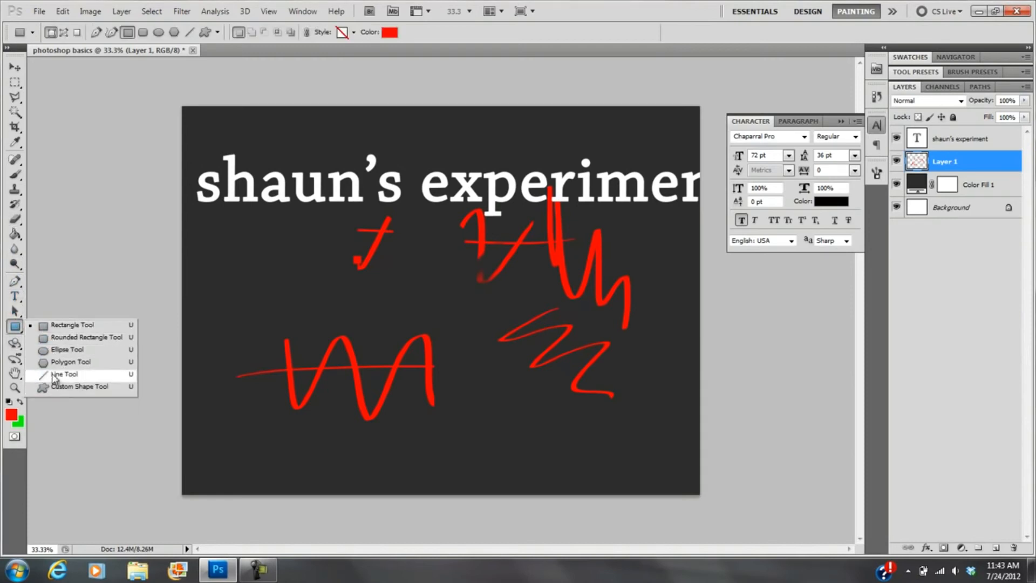
pyautogui.click(17, 330)
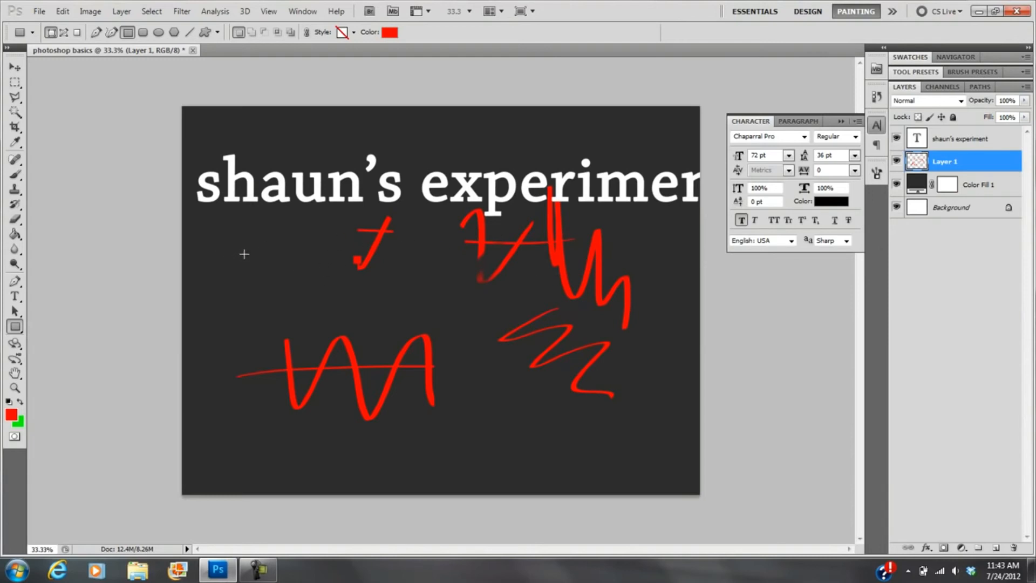
pyautogui.moveTo(210, 234); pyautogui.dragTo(307, 314)
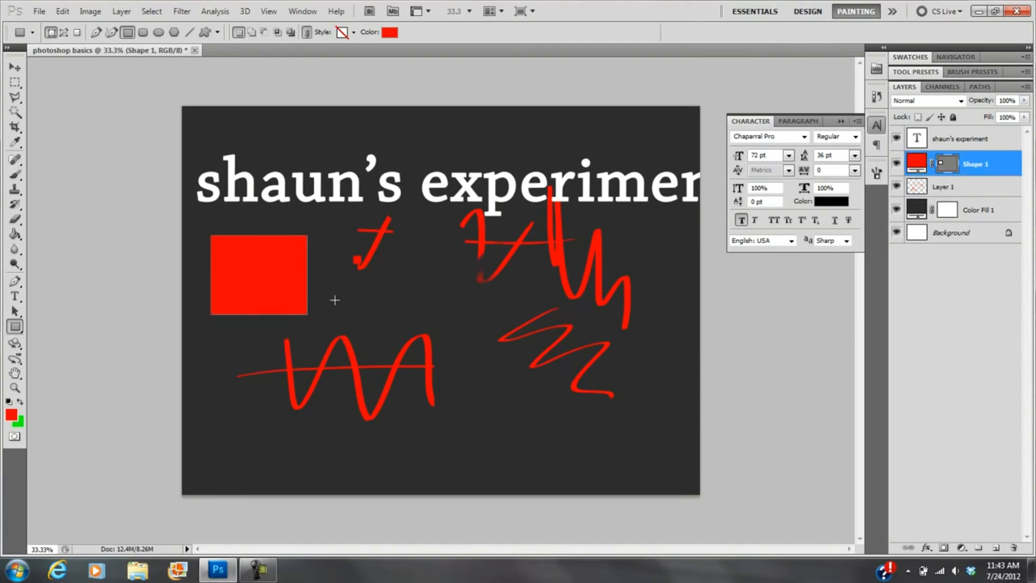
pyautogui.click(15, 174)
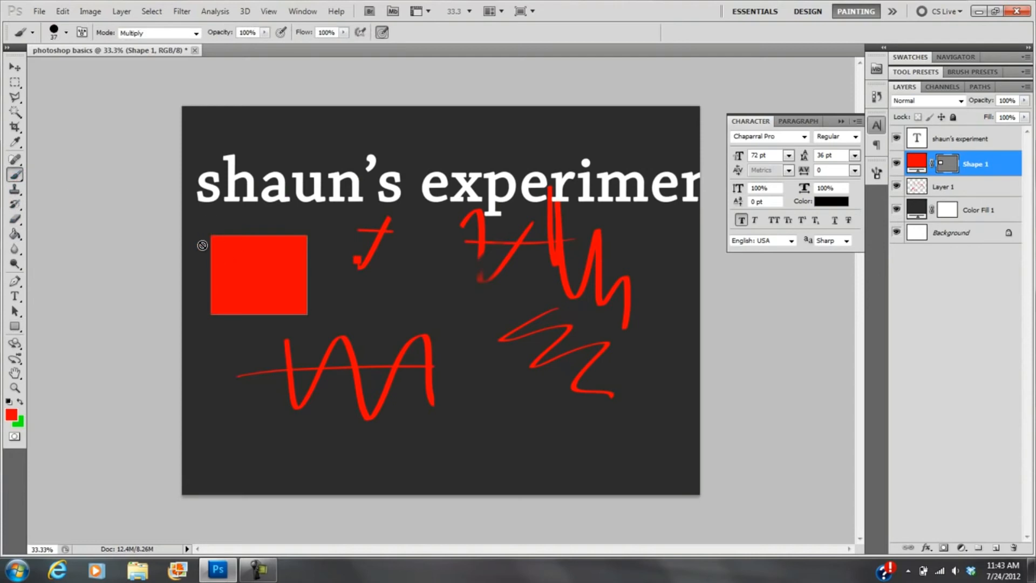
pyautogui.click(918, 212)
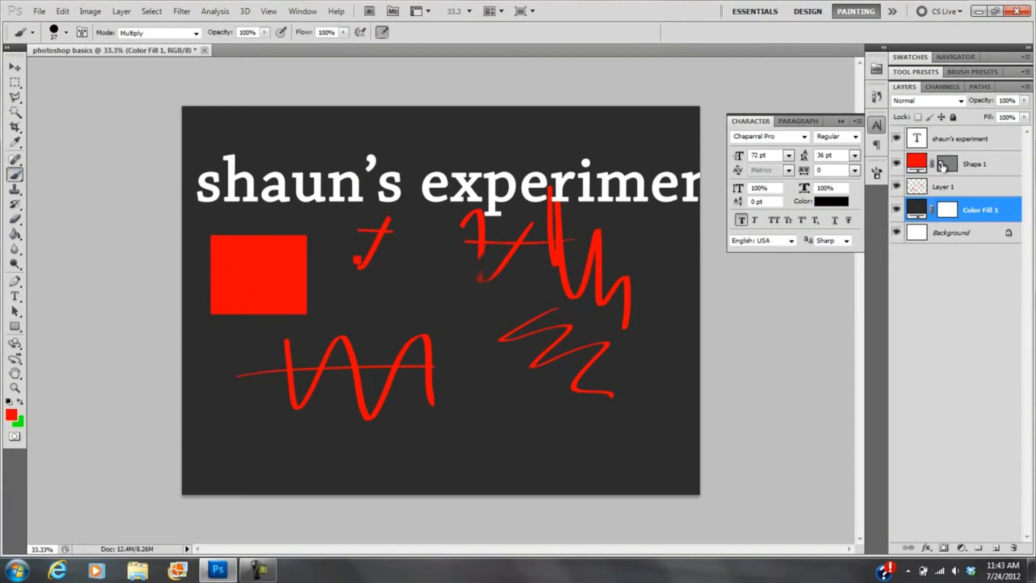
pyautogui.click(917, 164)
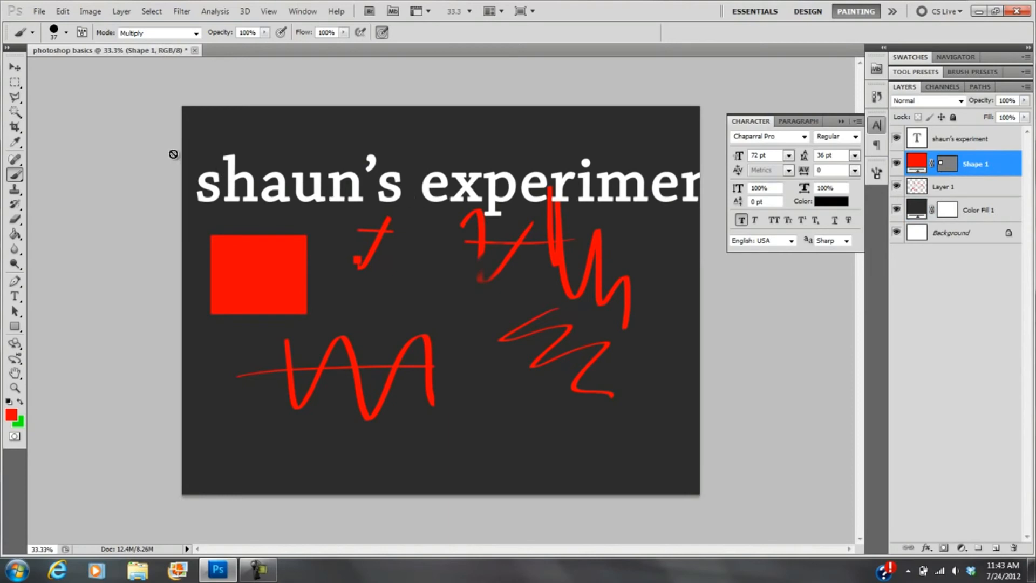
# - Move the red rectangle around the canvas with the Move tool, leaving it slightly right of and below where it was drawn
pyautogui.click(16, 67)
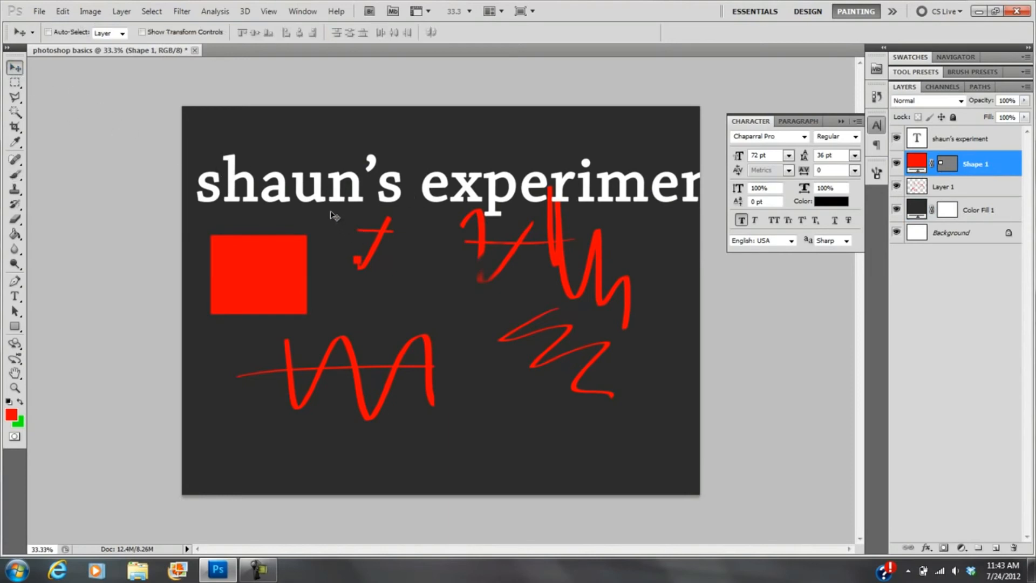
pyautogui.moveTo(302, 279); pyautogui.dragTo(364, 359)
pyautogui.moveTo(305, 348); pyautogui.dragTo(275, 285)
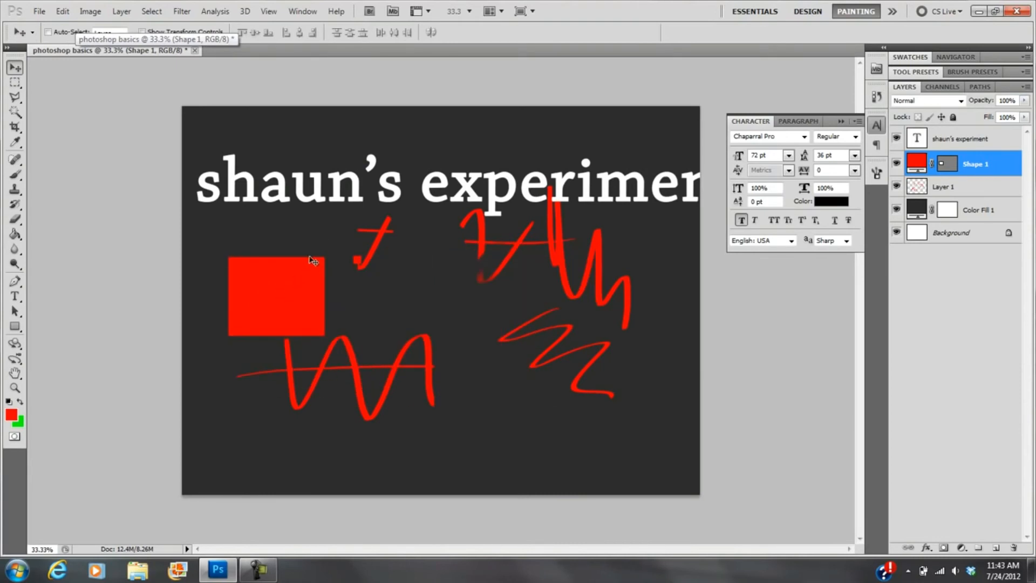
pyautogui.moveTo(282, 300)
pyautogui.mouseDown()
pyautogui.moveTo(320, 302)
pyautogui.moveTo(278, 283)
pyautogui.mouseUp()
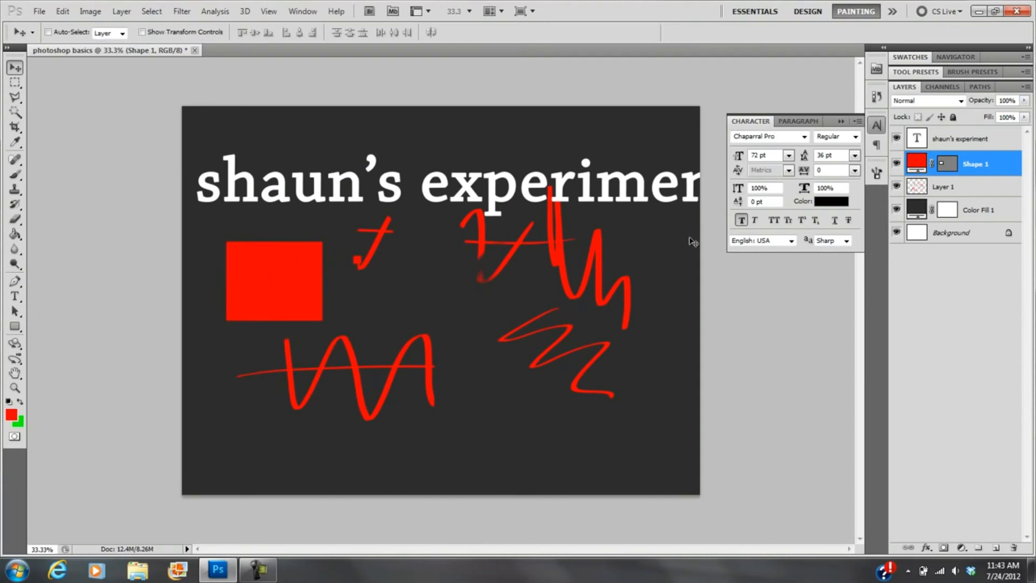
# - Move the brush strokes on Layer 1 down clear of the title, and shrink them into a small group near the canvas's lower edge
pyautogui.click(916, 185)
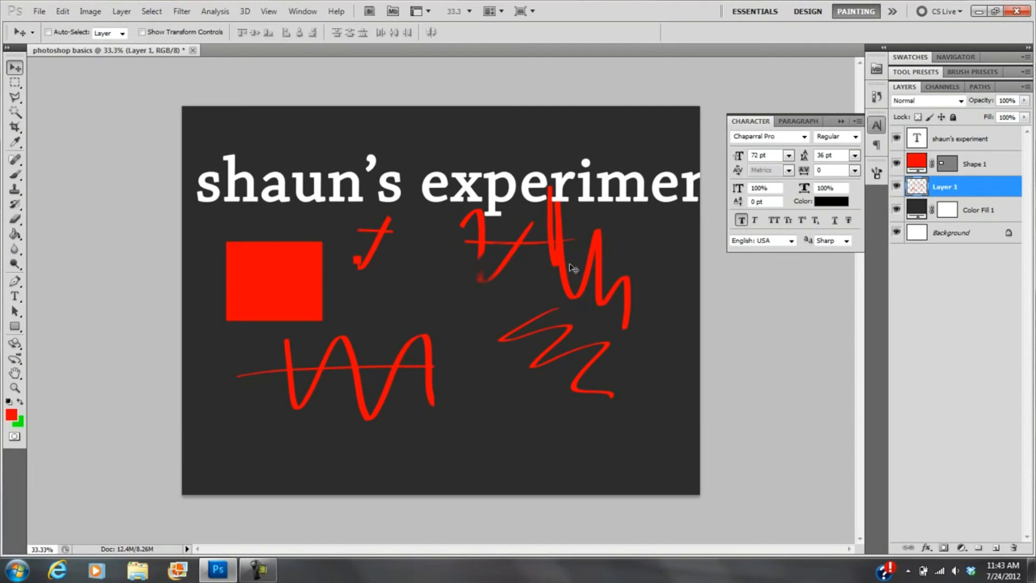
pyautogui.moveTo(573, 269)
pyautogui.mouseDown()
pyautogui.moveTo(540, 254)
pyautogui.moveTo(545, 238)
pyautogui.moveTo(550, 291)
pyautogui.moveTo(572, 313)
pyautogui.moveTo(571, 330)
pyautogui.mouseUp()
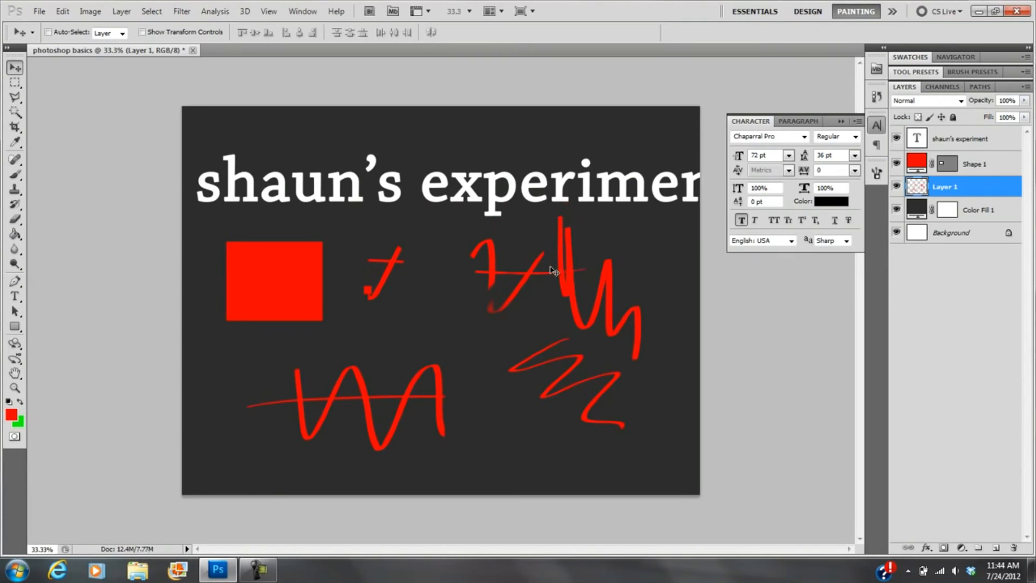
pyautogui.hotkey('ctrl', 't')
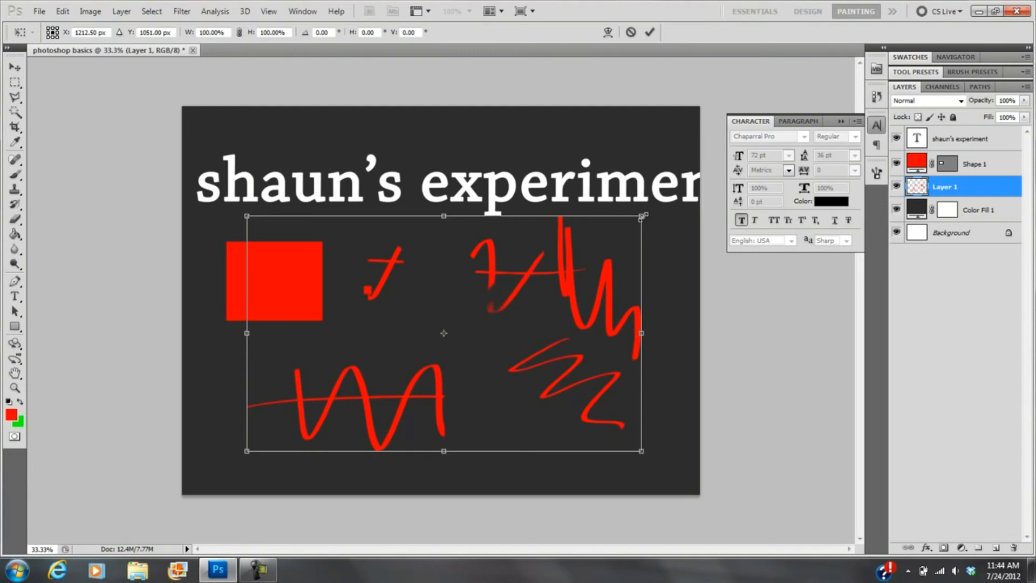
pyautogui.moveTo(642, 215)
pyautogui.mouseDown()
pyautogui.moveTo(518, 291)
pyautogui.moveTo(392, 402)
pyautogui.mouseUp()
pyautogui.press('Return')
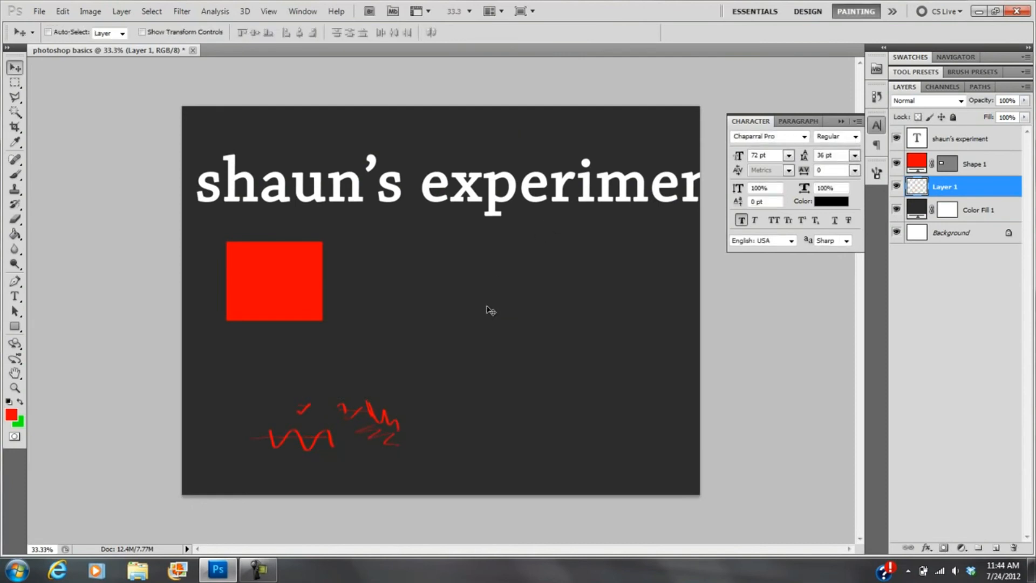
# - Enlarge the Layer 1 strokes to about 265% width and 606% height with Free Transform, and shift them left
pyautogui.hotkey('ctrl', 't')
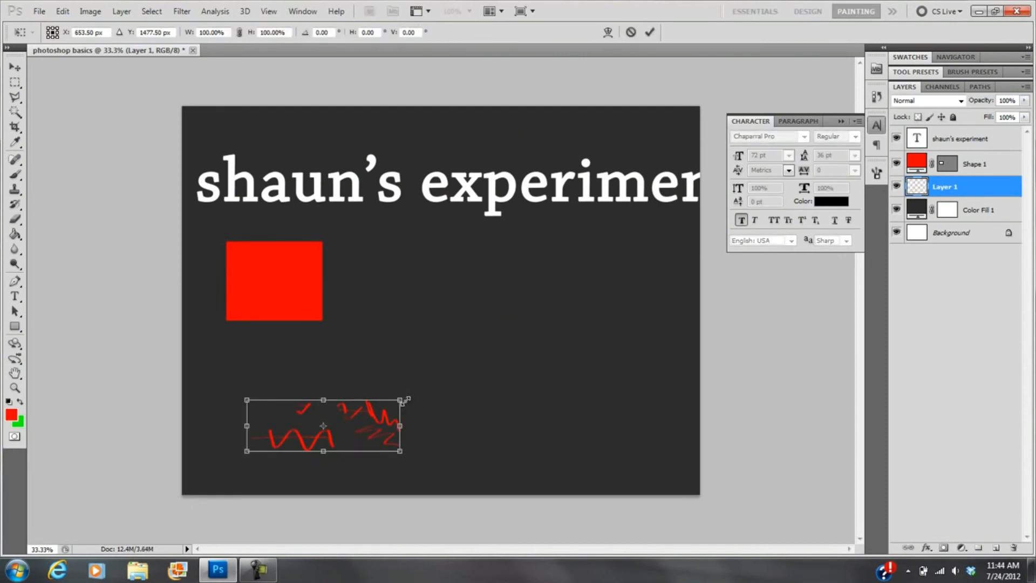
pyautogui.moveTo(403, 400)
pyautogui.mouseDown()
pyautogui.moveTo(602, 220)
pyautogui.moveTo(646, 146)
pyautogui.moveTo(637, 156)
pyautogui.mouseUp()
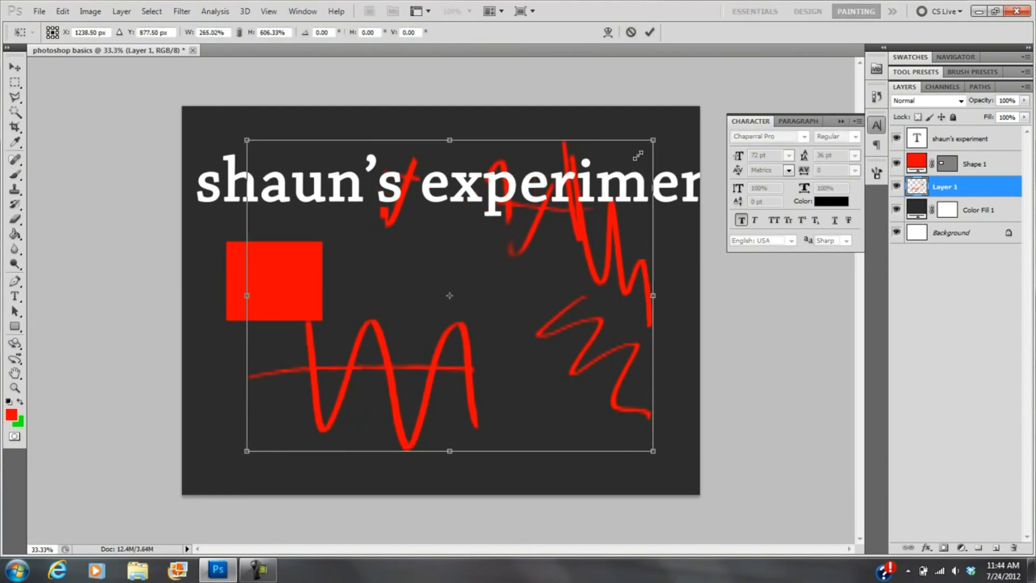
pyautogui.press('Return')
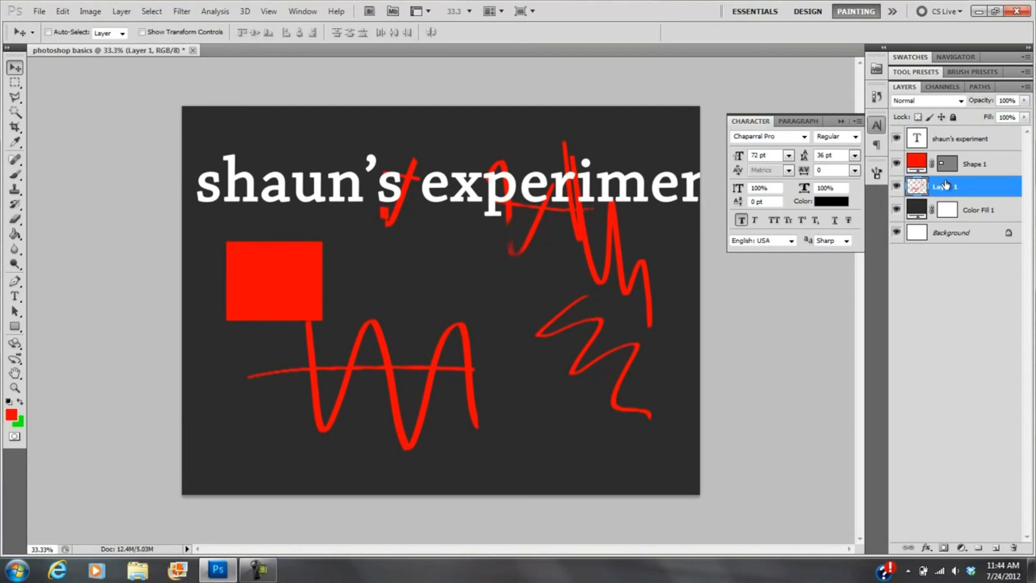
pyautogui.moveTo(482, 297)
pyautogui.mouseDown()
pyautogui.moveTo(427, 310)
pyautogui.moveTo(458, 327)
pyautogui.moveTo(469, 311)
pyautogui.mouseUp()
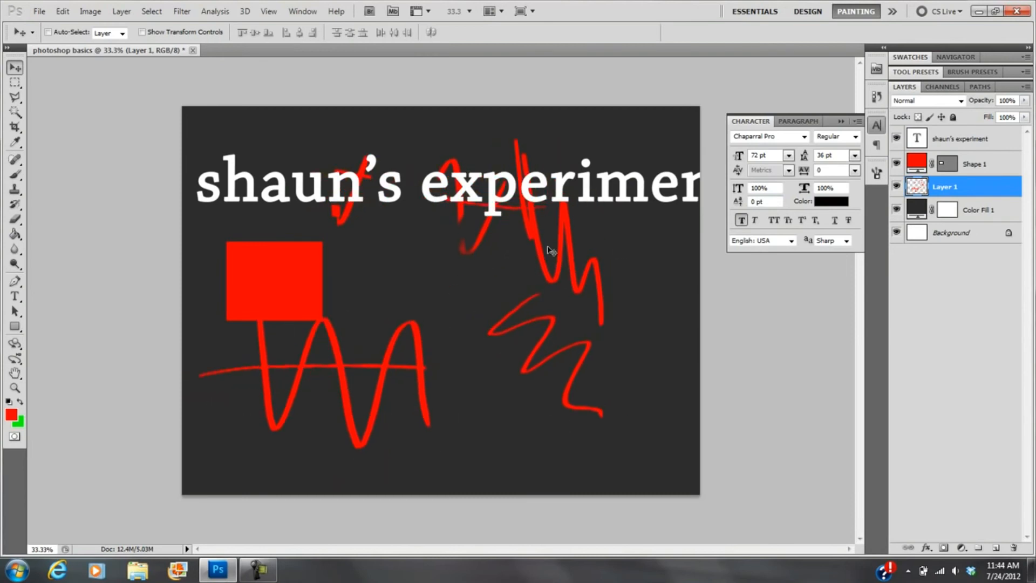
# - Hide the brush strokes on Layer 1, and switch the Shape 1 rectangle's visibility off and back on
pyautogui.click(897, 187)
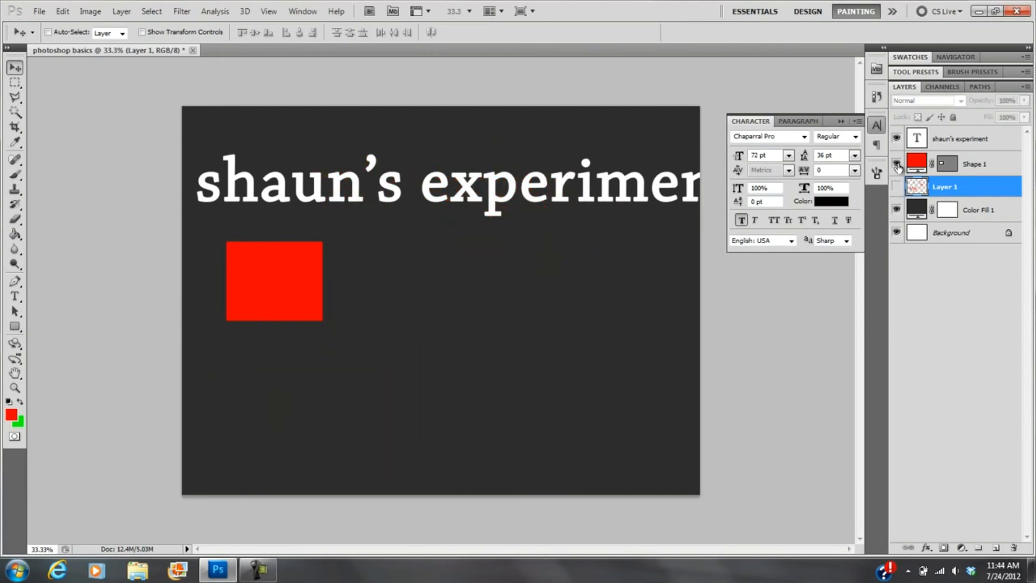
pyautogui.click(895, 164)
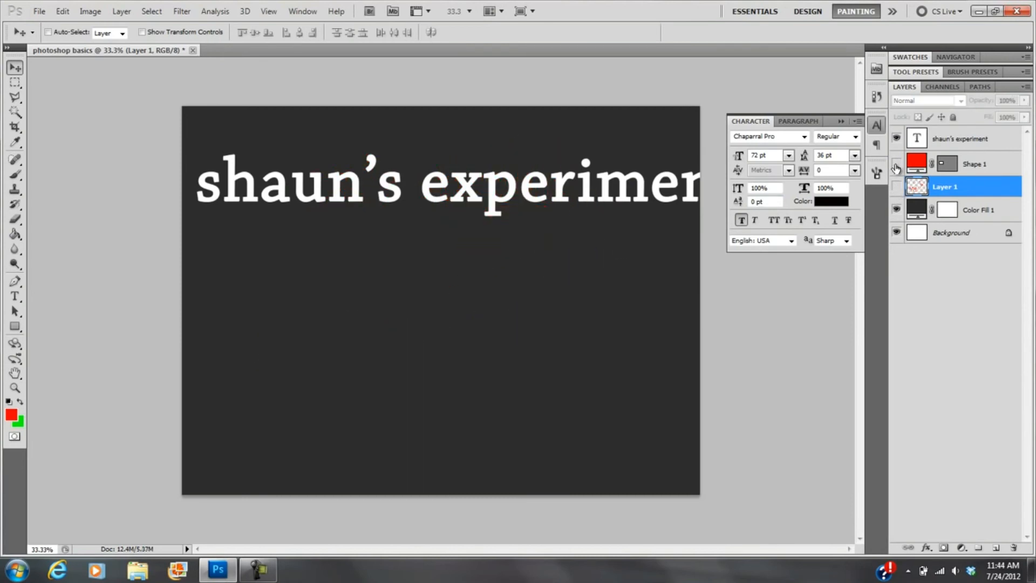
pyautogui.click(896, 166)
# - Change the rectangle's fill color to blue, #2400ff
pyautogui.doubleClick(916, 162)
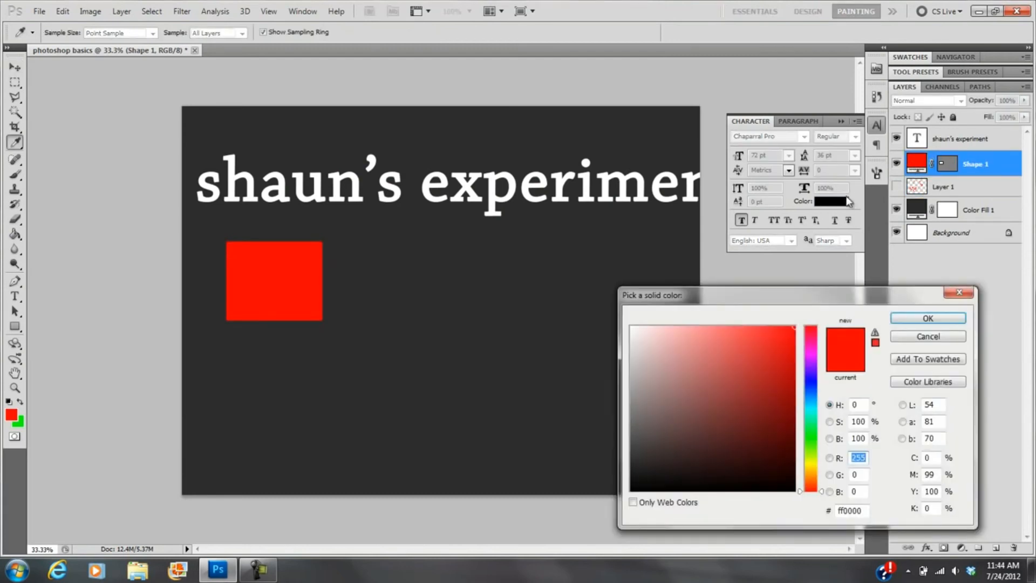
pyautogui.moveTo(811, 398); pyautogui.dragTo(812, 377)
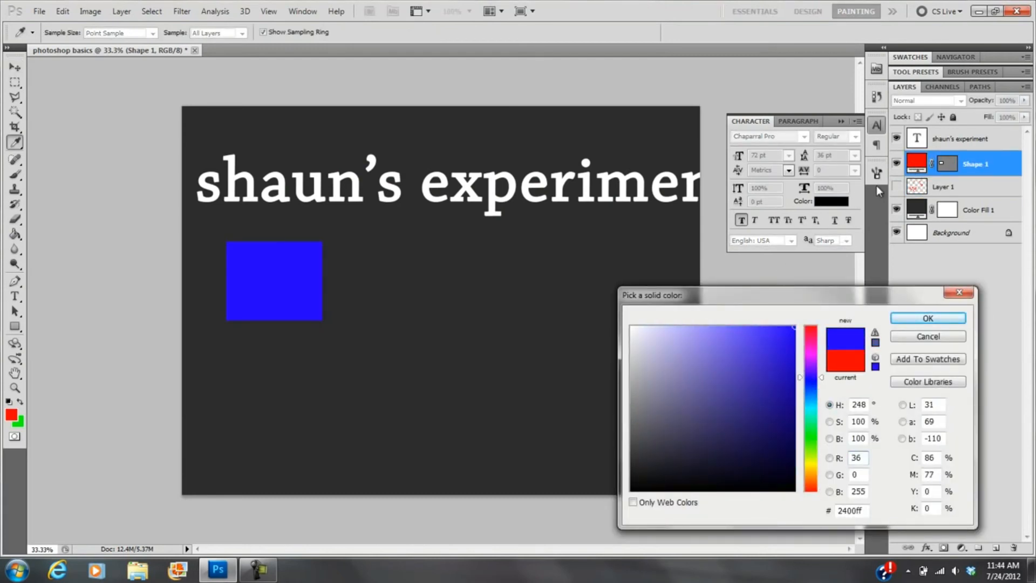
pyautogui.click(906, 321)
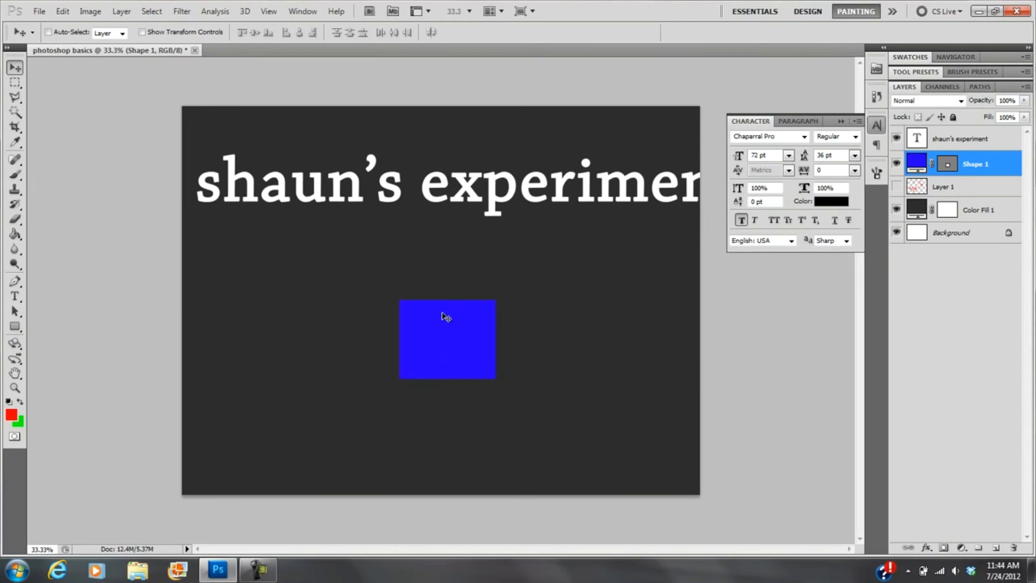
# - Scale the blue rectangle to about 194% width and 190% height, and move it to the lower-left area of the canvas
pyautogui.hotkey('ctrl', 't')
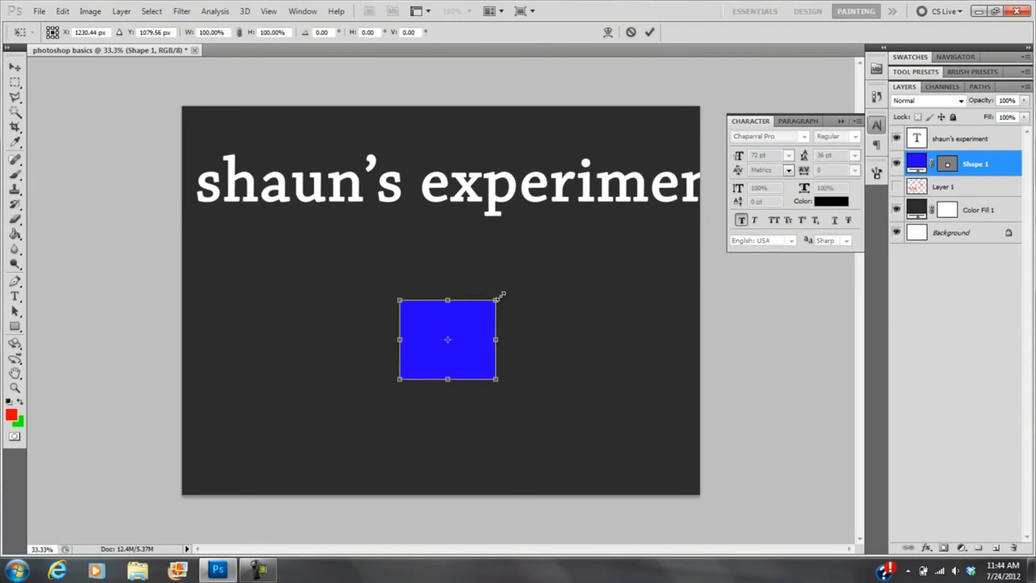
pyautogui.moveTo(497, 299); pyautogui.dragTo(586, 228)
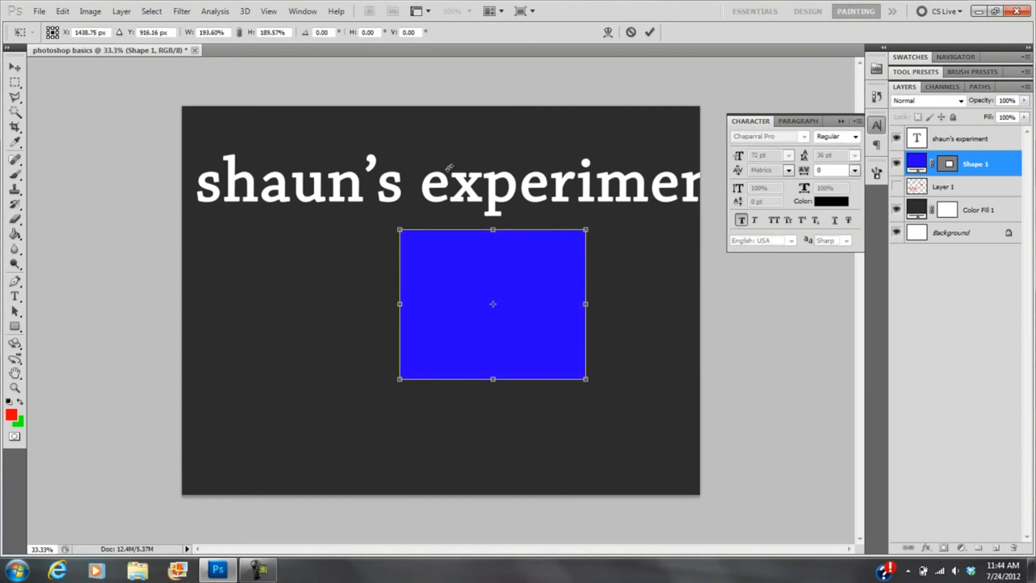
pyautogui.press('Return')
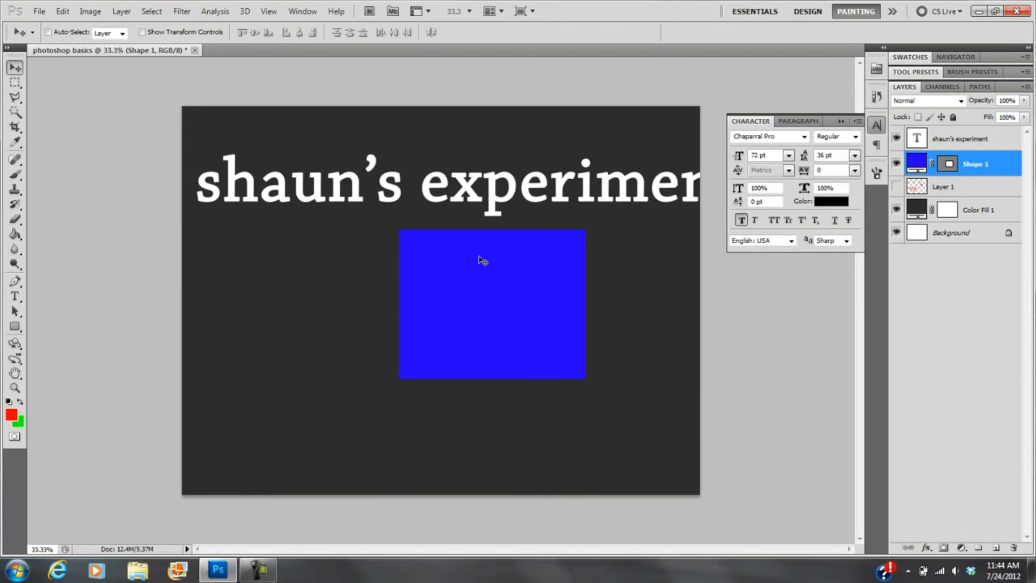
pyautogui.moveTo(361, 372); pyautogui.dragTo(367, 380)
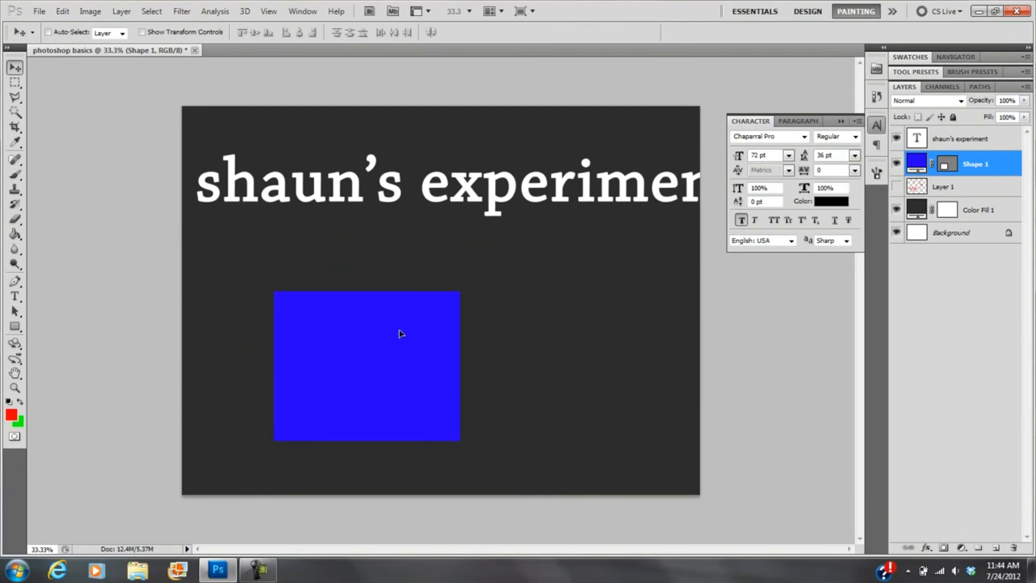
pyautogui.moveTo(298, 382); pyautogui.dragTo(300, 384)
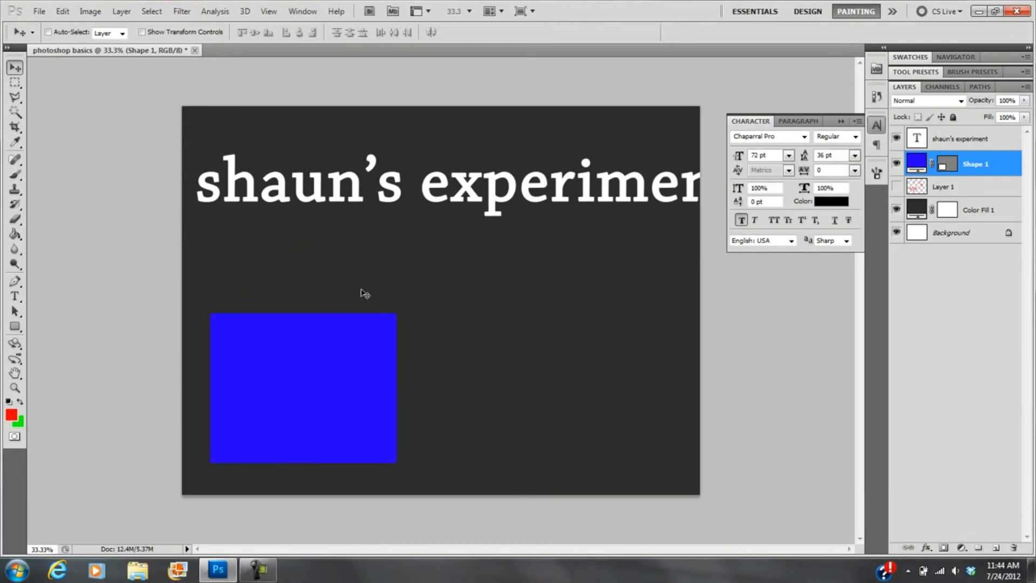
# - Open the title for text editing from its layer, and leave text editing with the title layer selected
pyautogui.doubleClick(917, 140)
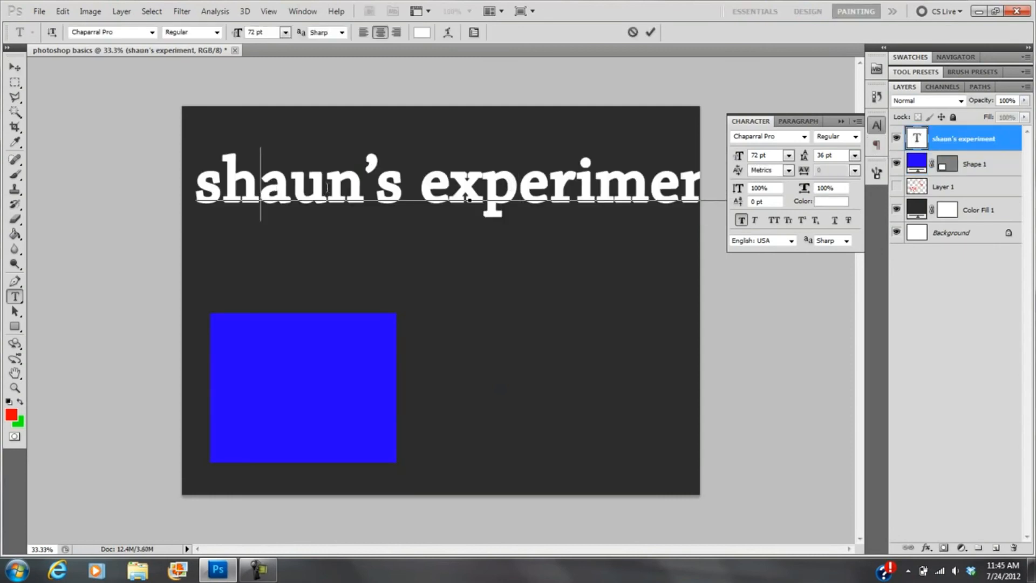
pyautogui.click(15, 69)
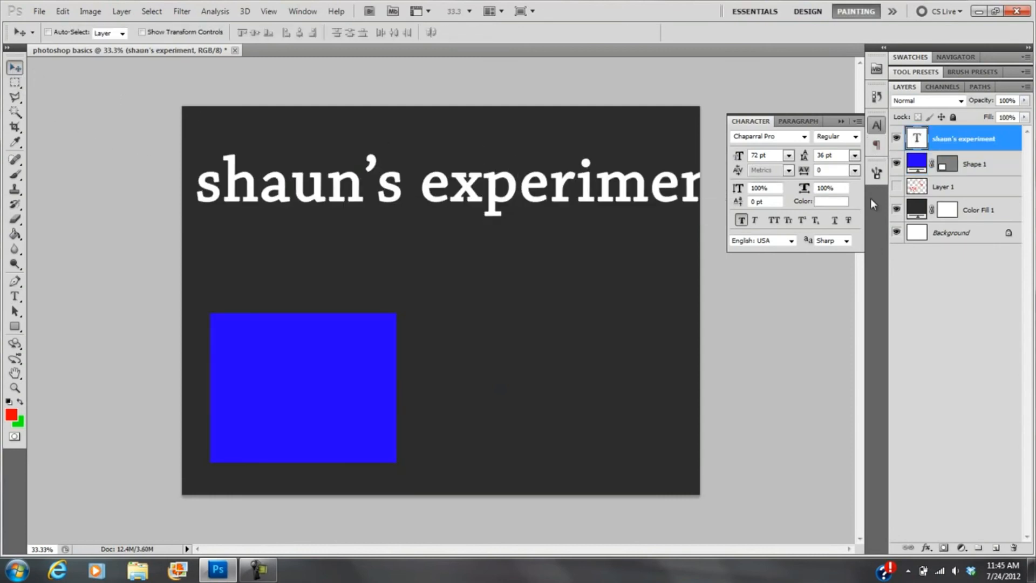
# - Move the blue Shape 1 rectangle to the middle of the canvas with the Path Selection tool, and deselect its path
pyautogui.doubleClick(917, 164)
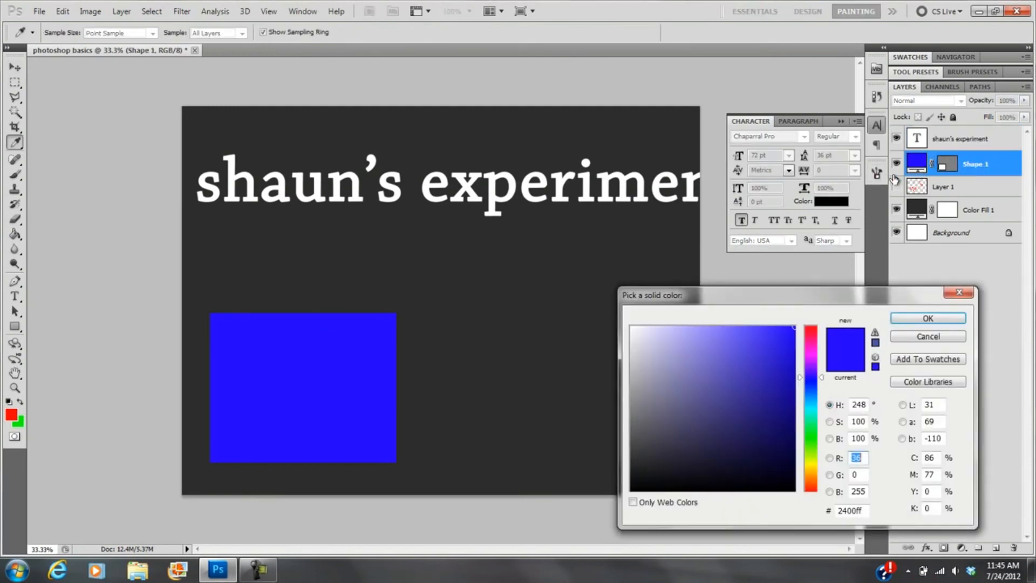
pyautogui.click(928, 336)
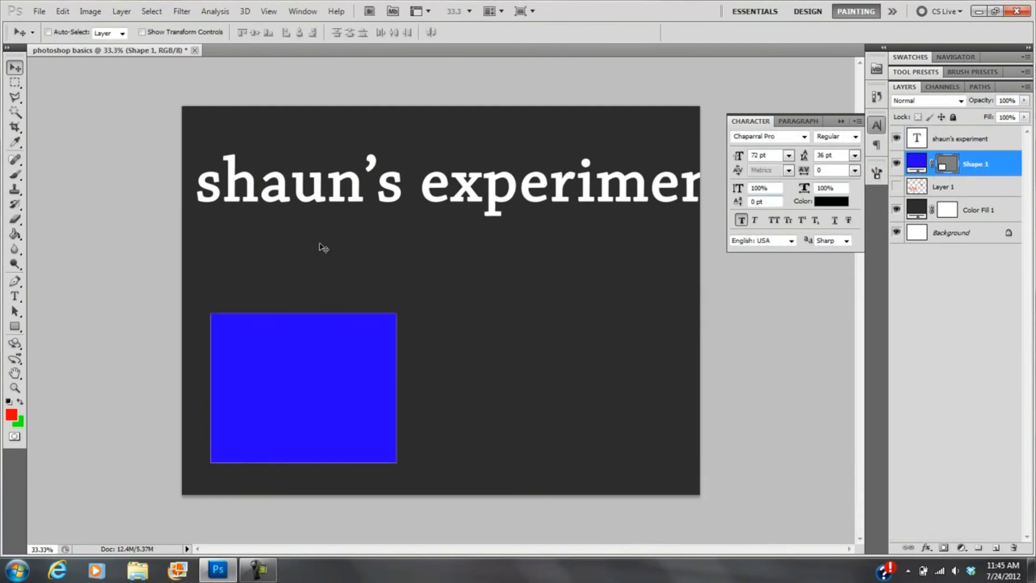
pyautogui.click(14, 311)
pyautogui.click(308, 344)
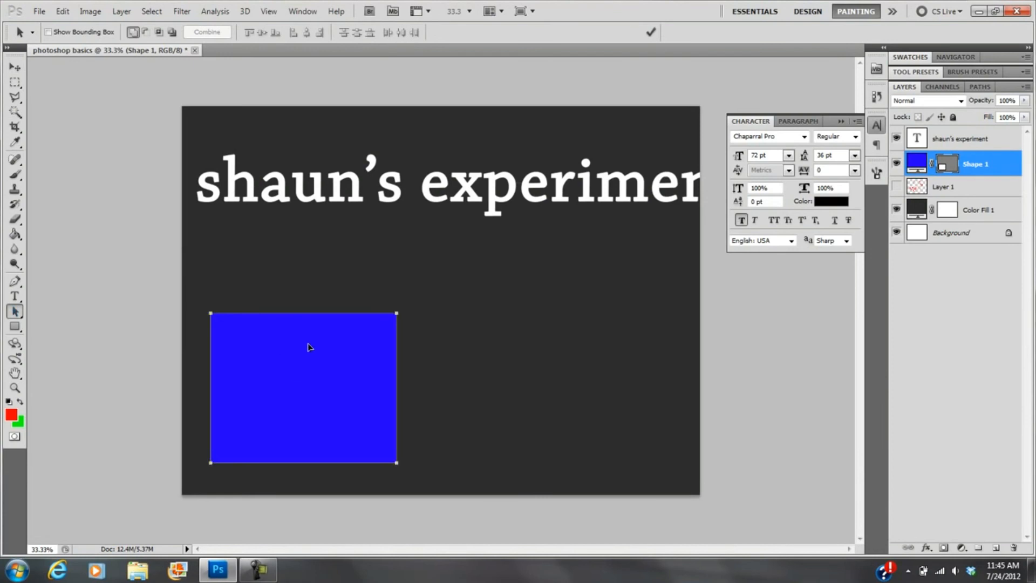
pyautogui.moveTo(307, 345); pyautogui.dragTo(425, 316)
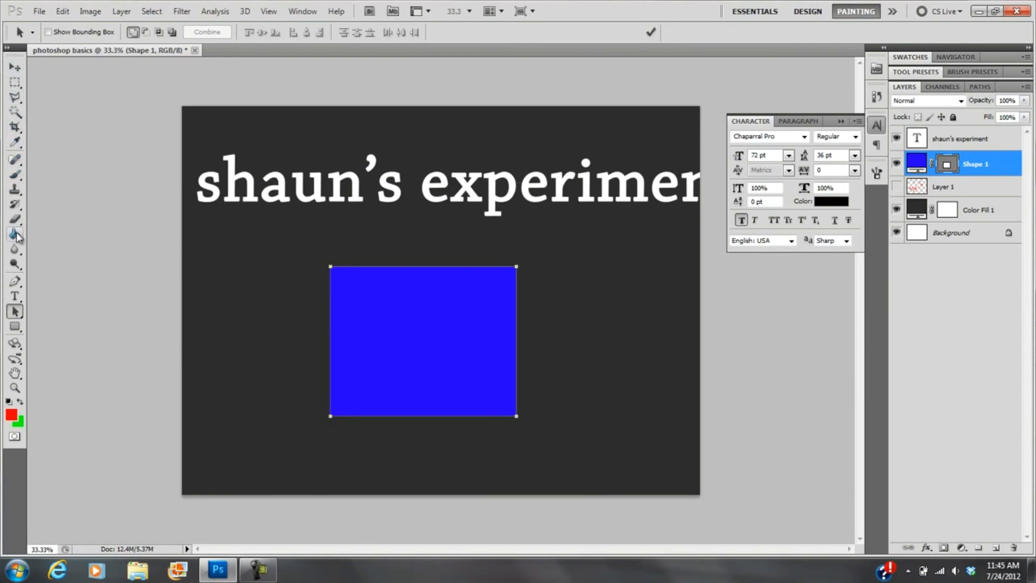
pyautogui.click(100, 156)
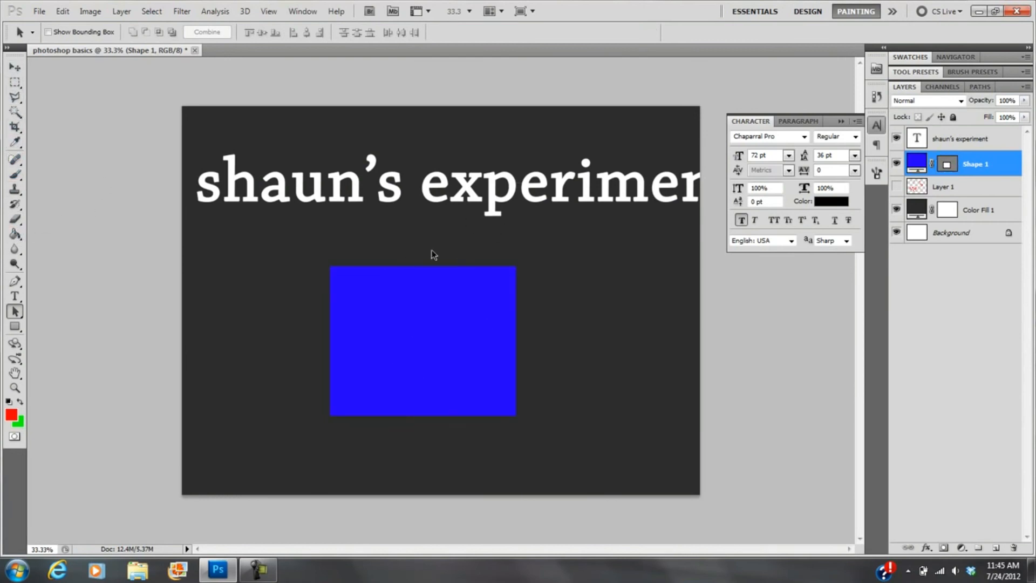
# - Open the title for text editing from its layer, switch to the Brush tool, and select the hidden Layer 1
pyautogui.doubleClick(916, 139)
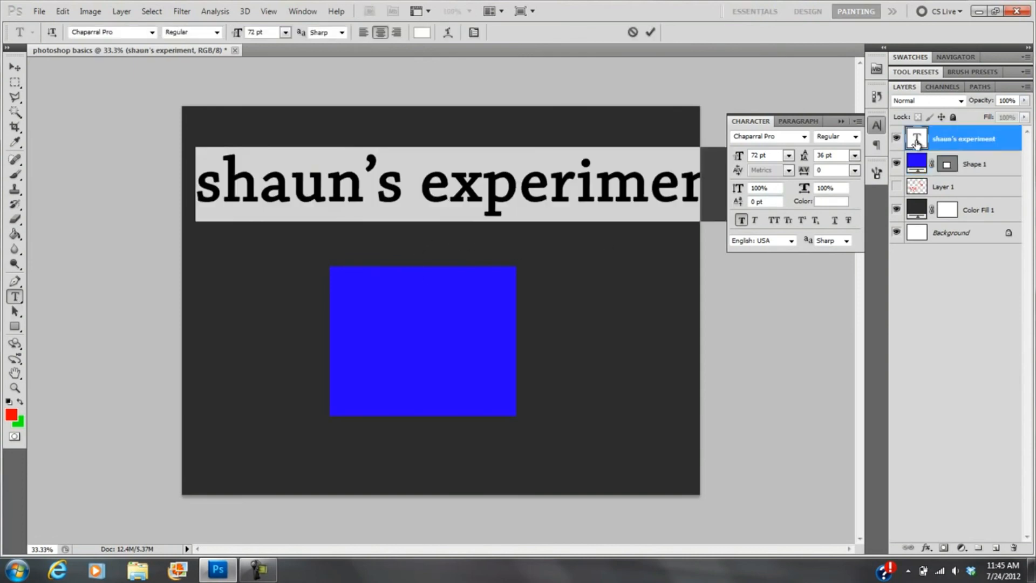
pyautogui.click(15, 175)
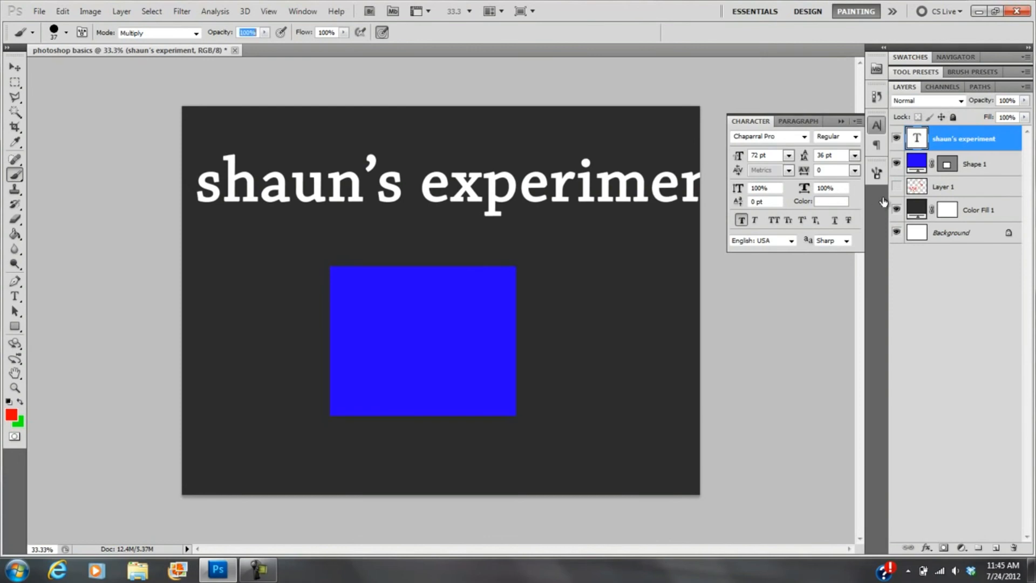
pyautogui.click(918, 189)
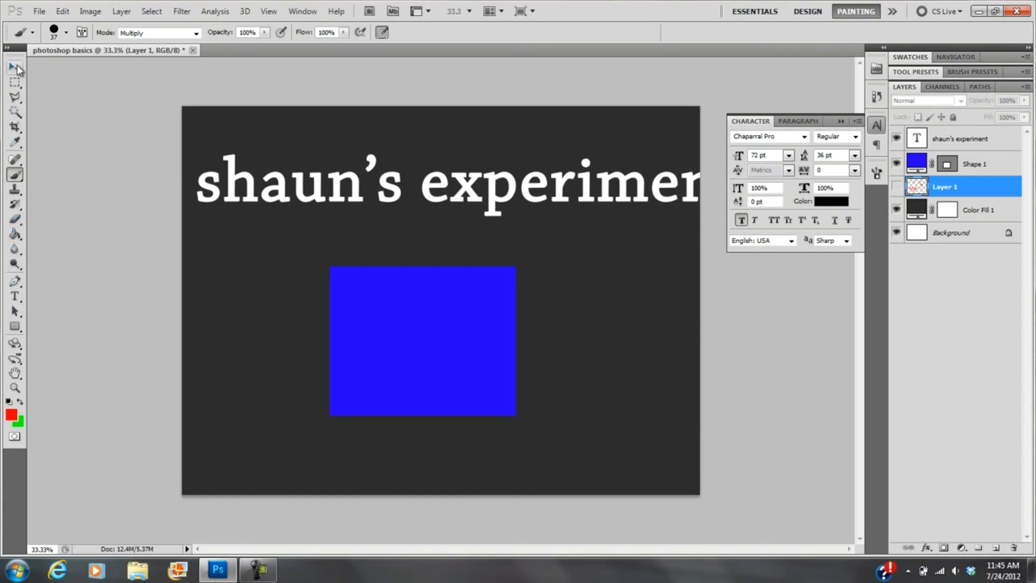
pyautogui.click(258, 569)
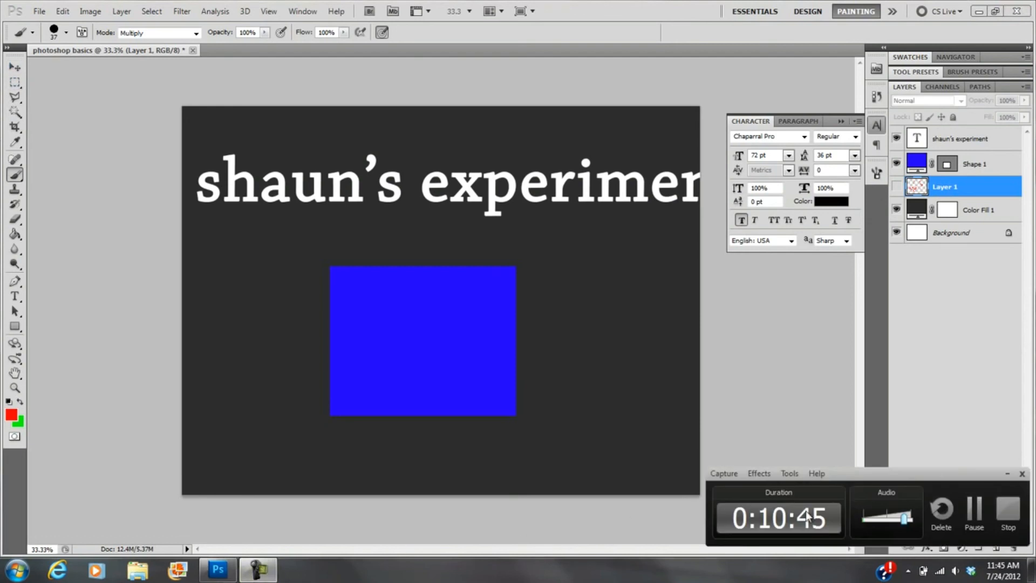
pyautogui.click(1008, 510)
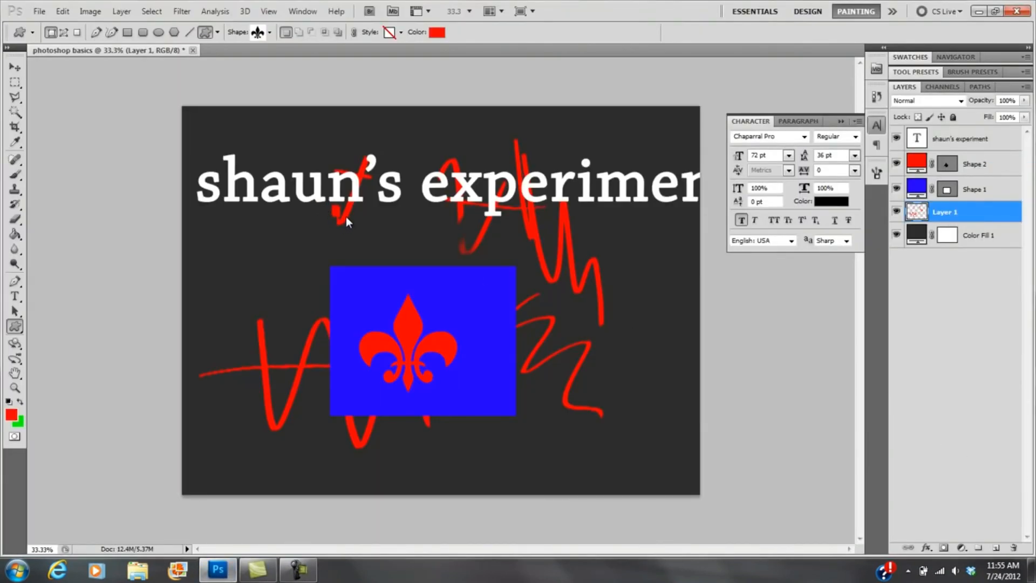
# - Hide the red fleur-de-lis on the Shape 2 layer, and select the Color Fill 1 layer
pyautogui.hotkey('ctrl', 'z')
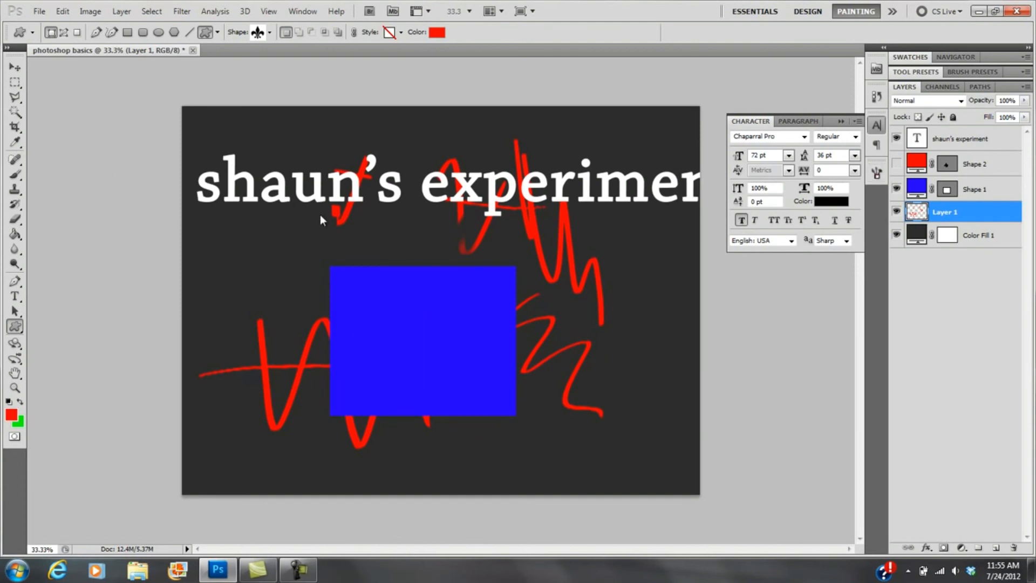
pyautogui.hotkey('alt', '.')
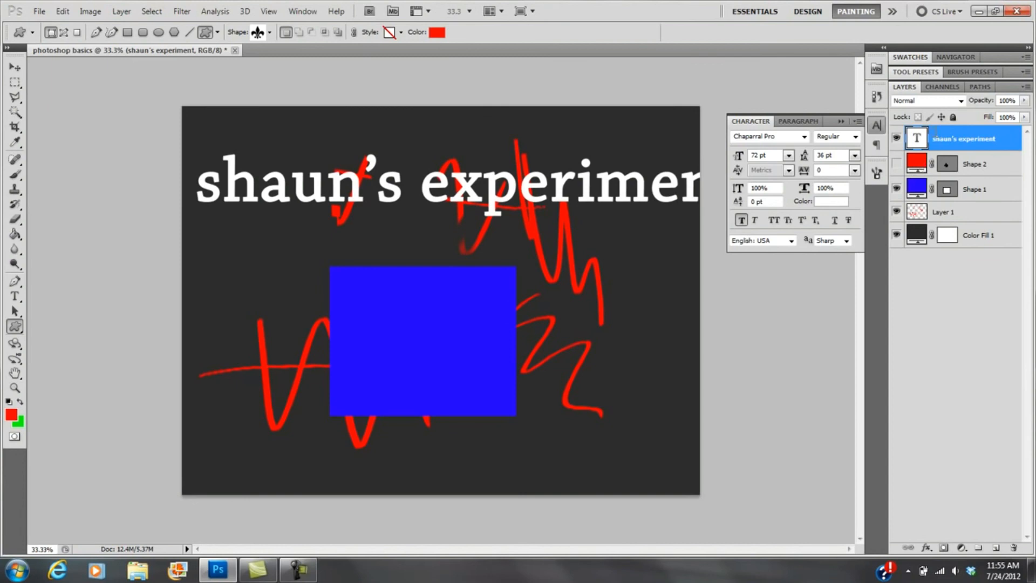
pyautogui.hotkey('alt', ']')
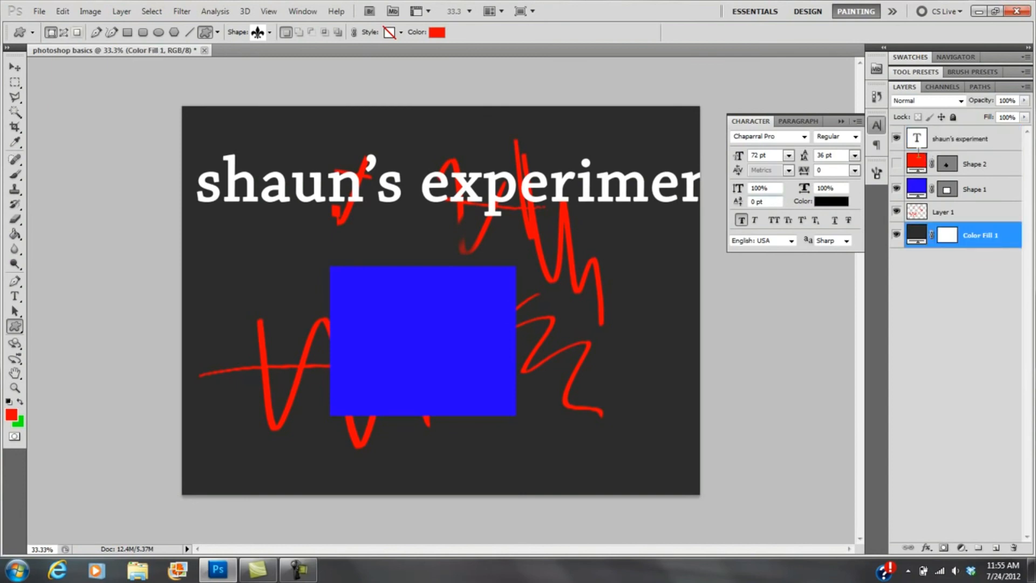
# - Show the available types of new fill layer without creating one, and select the blue rectangle's Shape 1 layer
pyautogui.hotkey('alt', 'l')
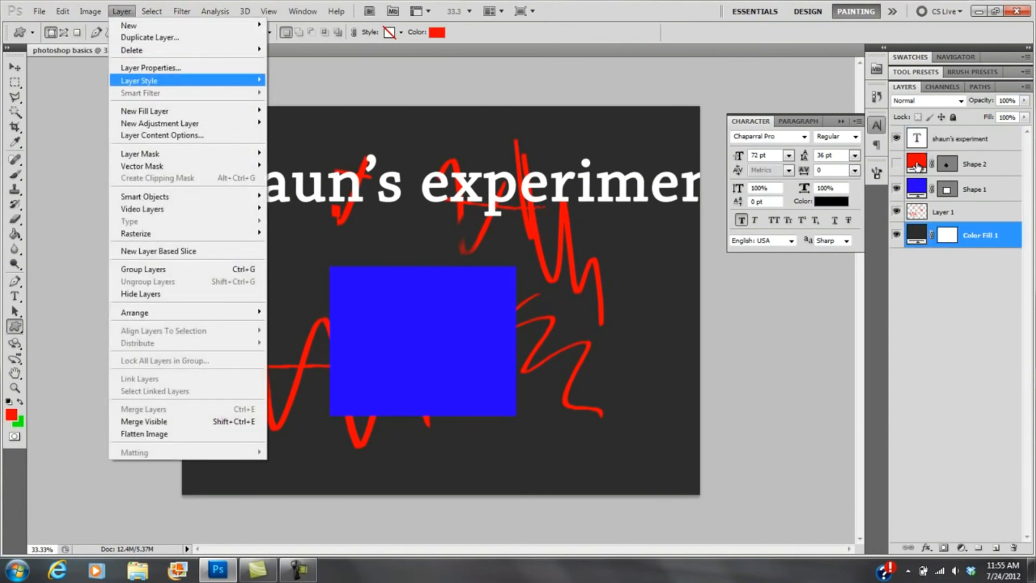
pyautogui.moveTo(187, 111)
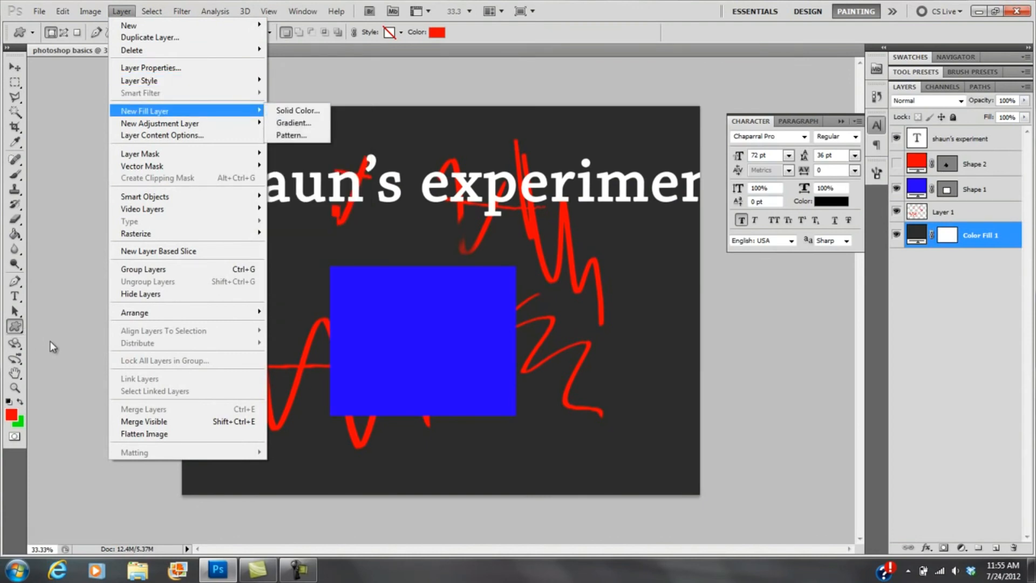
pyautogui.press('Escape')
pyautogui.hotkey('alt', ']')
pyautogui.hotkey('alt', ']')
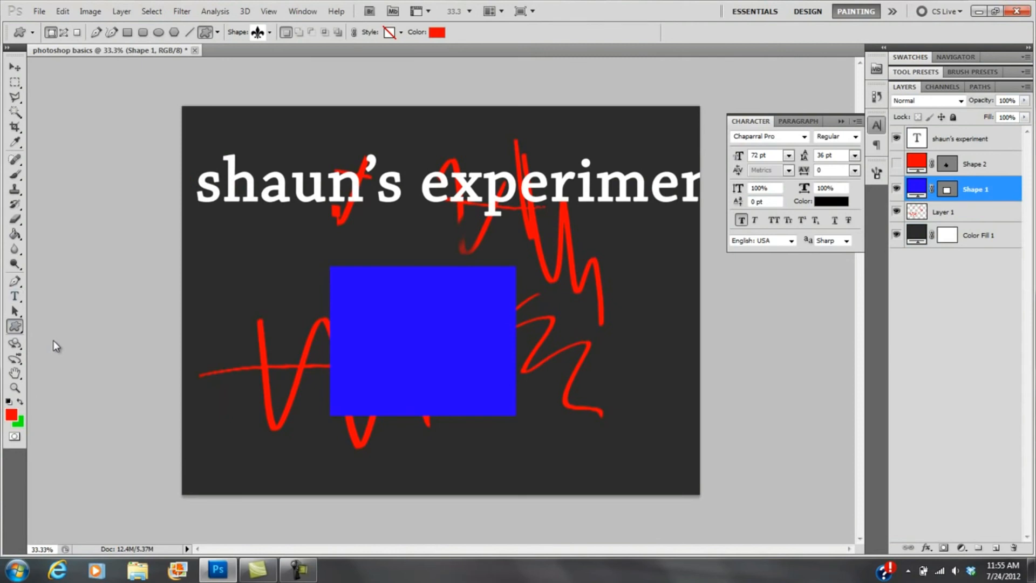
# - Draw a small red fleur-de-lis inside the blue rectangle with the Custom Shape tool
pyautogui.click(15, 326)
pyautogui.click(73, 326)
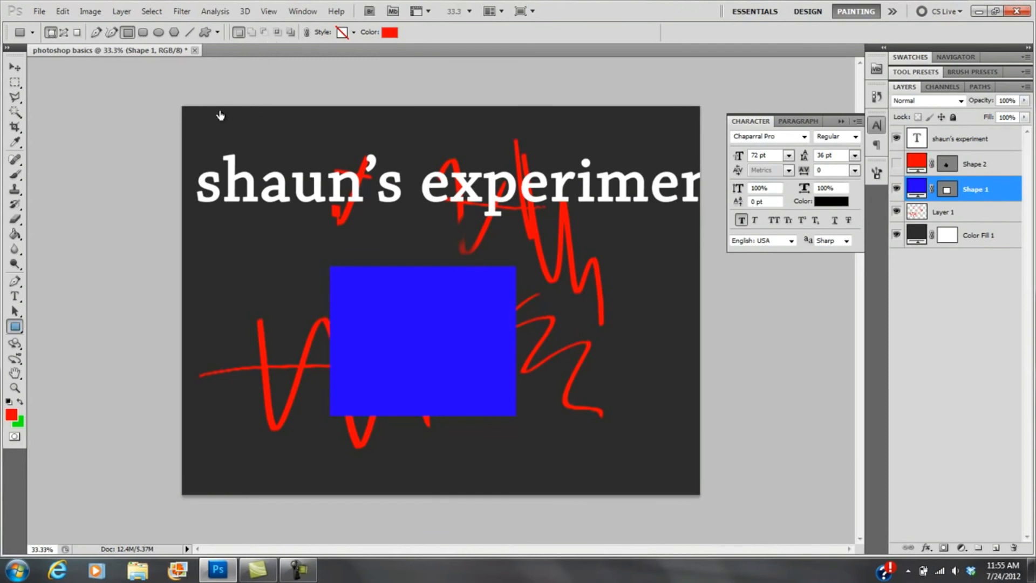
pyautogui.click(14, 326)
pyautogui.click(74, 391)
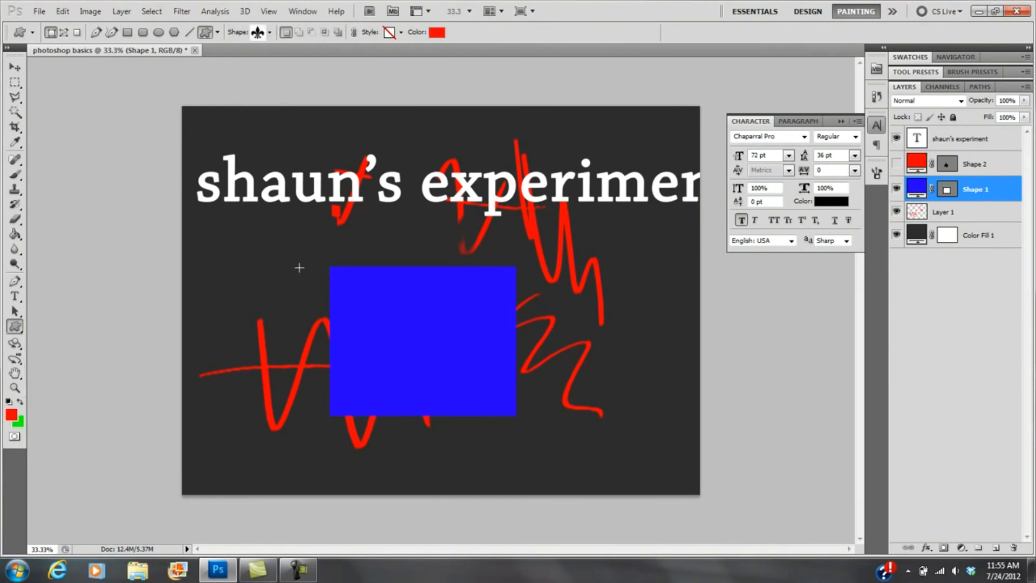
pyautogui.click(269, 32)
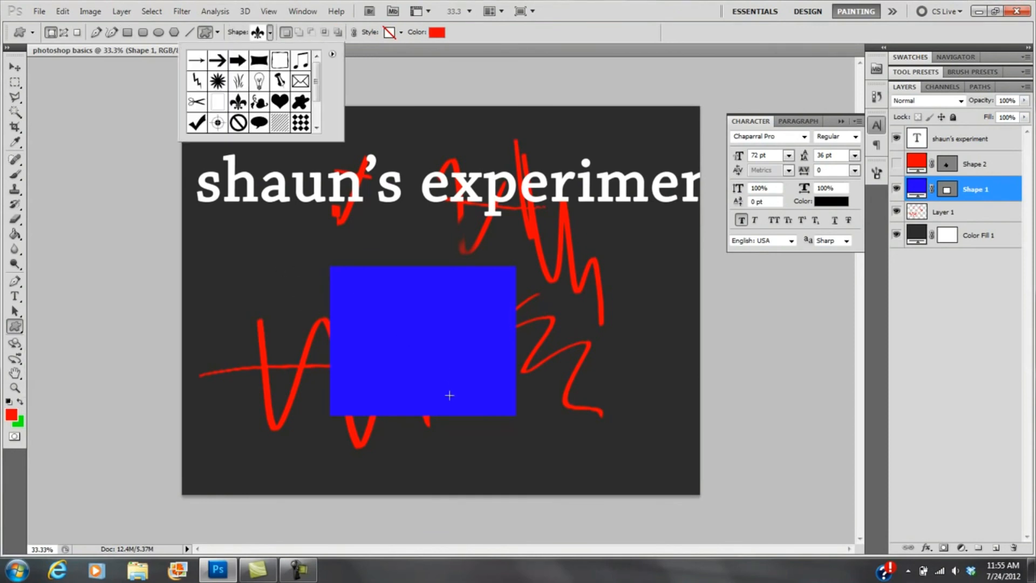
pyautogui.click(356, 282)
pyautogui.moveTo(389, 291); pyautogui.dragTo(452, 373)
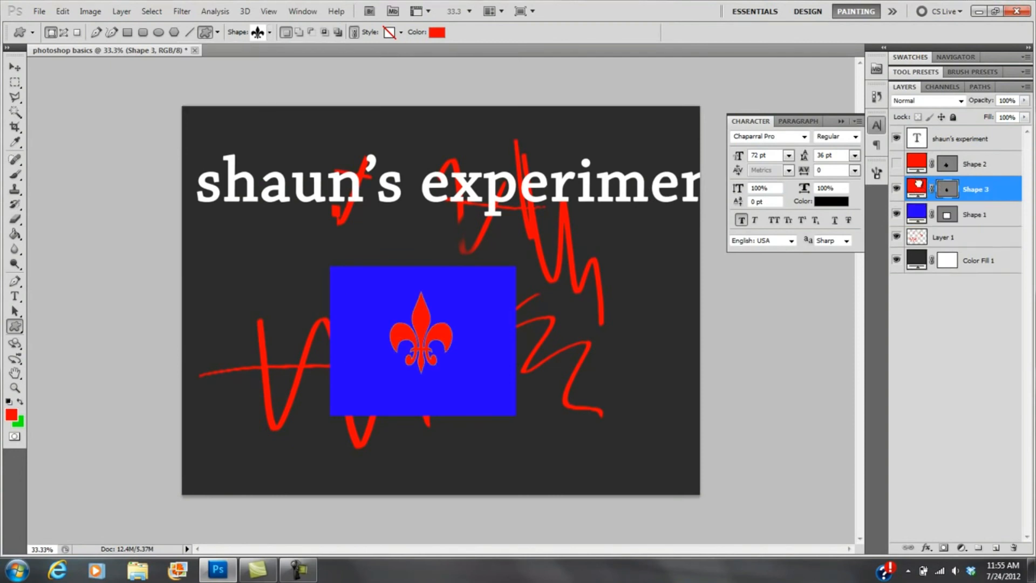
# - Select Layer 1 and move its red brush strokes a little downward with the Move tool
pyautogui.click(924, 148)
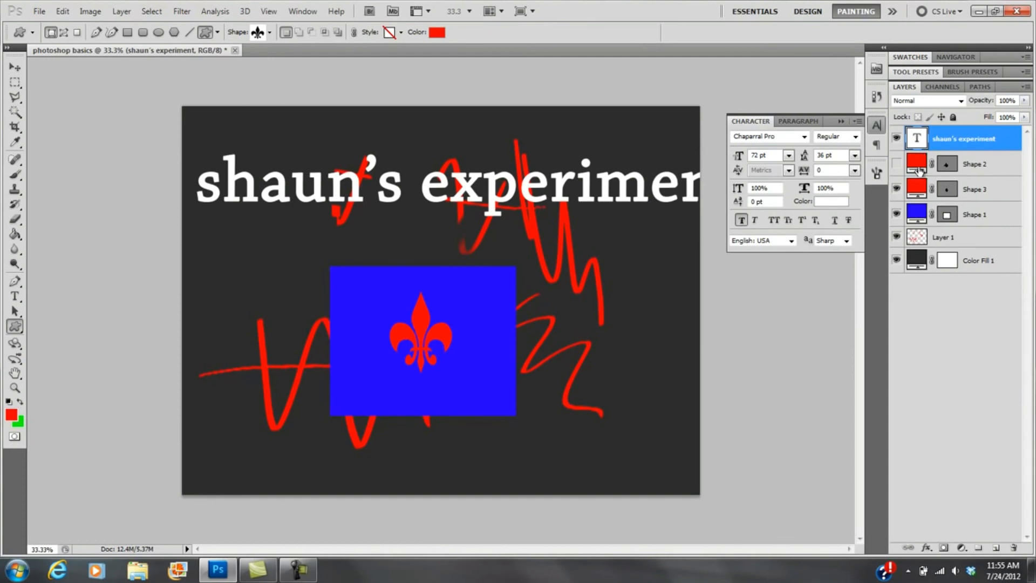
pyautogui.click(916, 240)
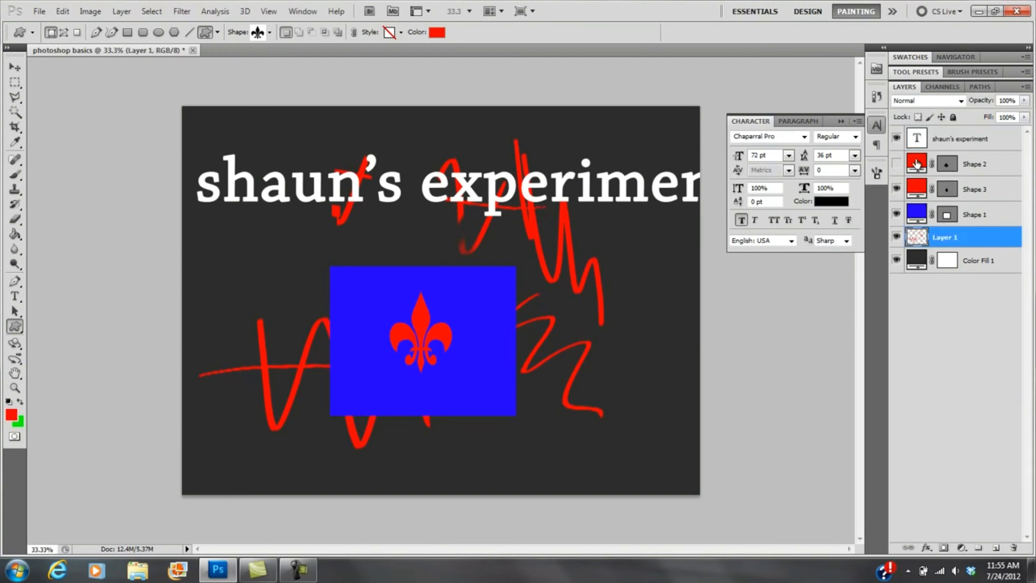
pyautogui.press('v')
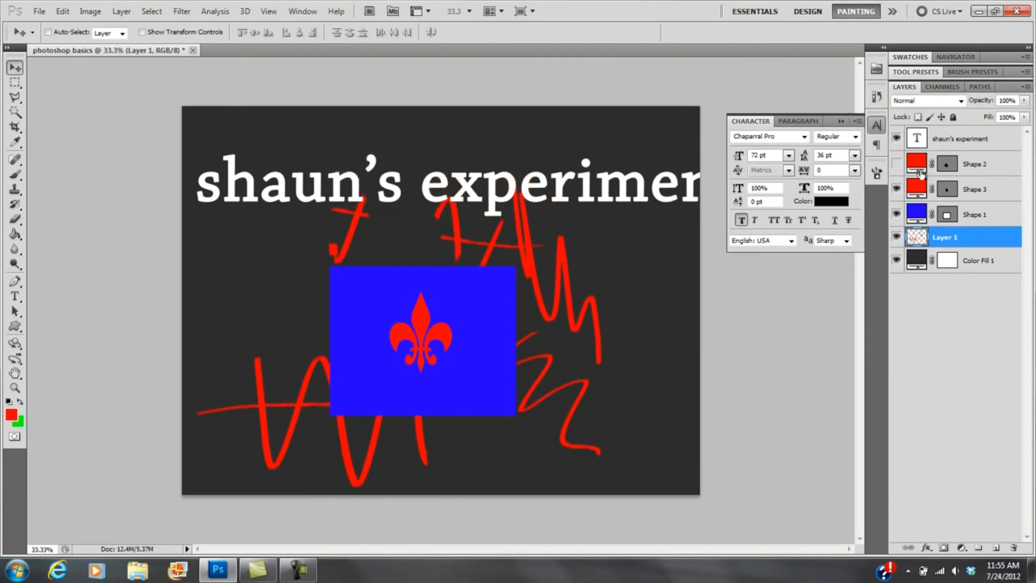